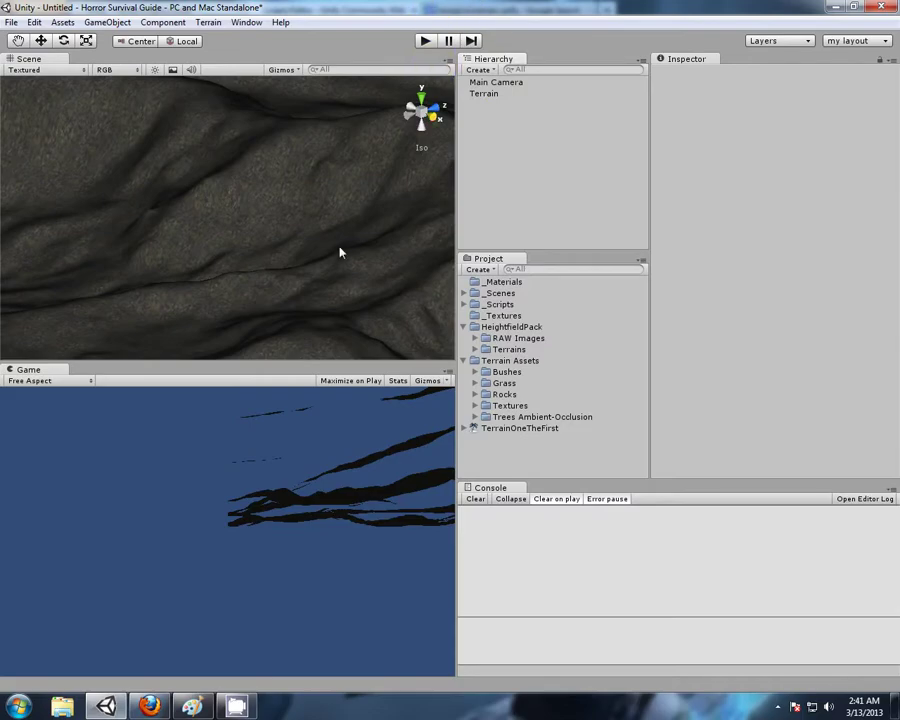
Step: Examine the existing terrain's surface and outer edges in the Scene view from several angles
scroll(320, 213, "down", 15)
scroll(220, 195, "down", 2)
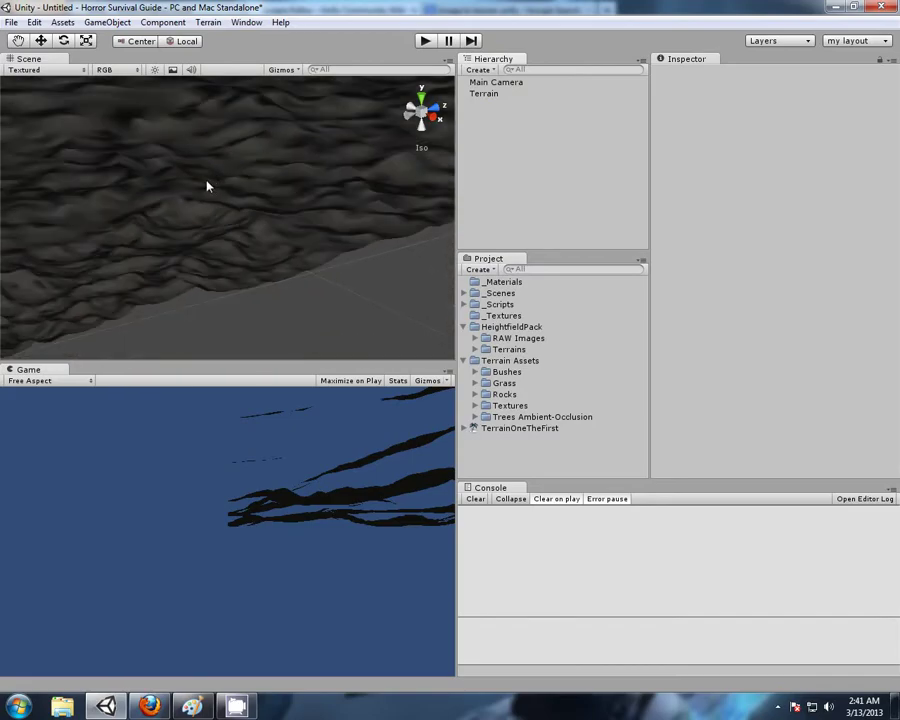
right_click_drag(65, 212, 231, 263)
scroll(190, 222, "down", 15)
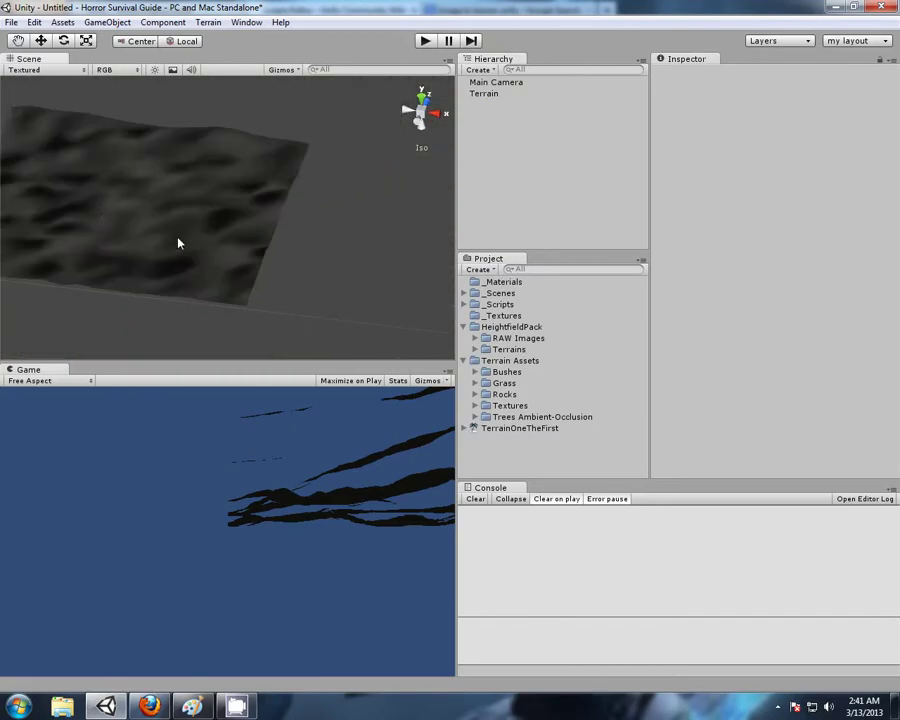
middle_click_drag(150, 214, 336, 219)
right_click_drag(384, 259, 356, 362)
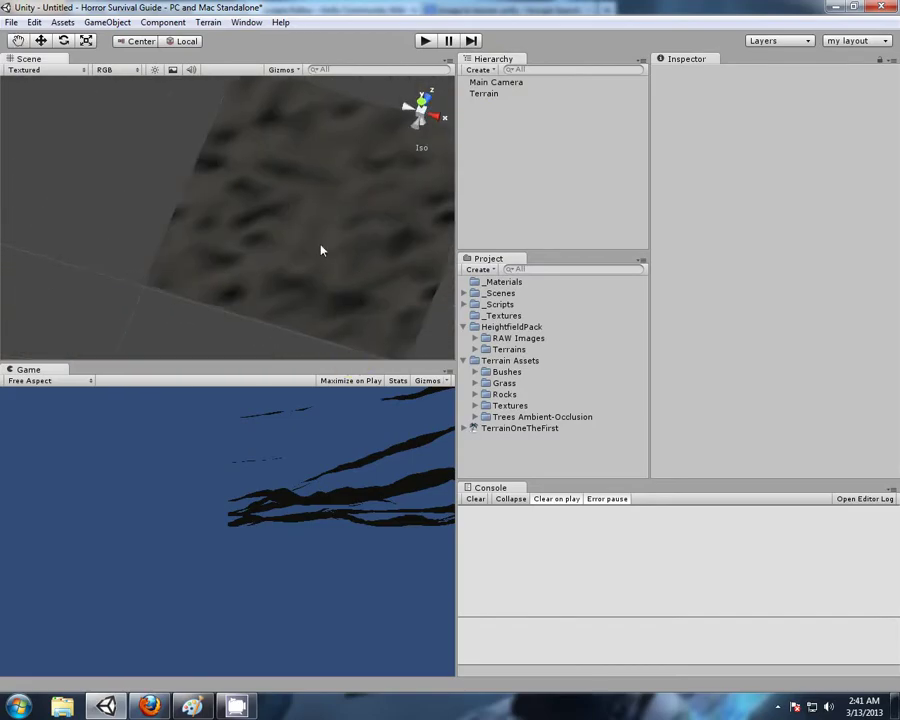
middle_click_drag(410, 268, 316, 262)
left_click_drag(316, 262, 336, 187, "alt")
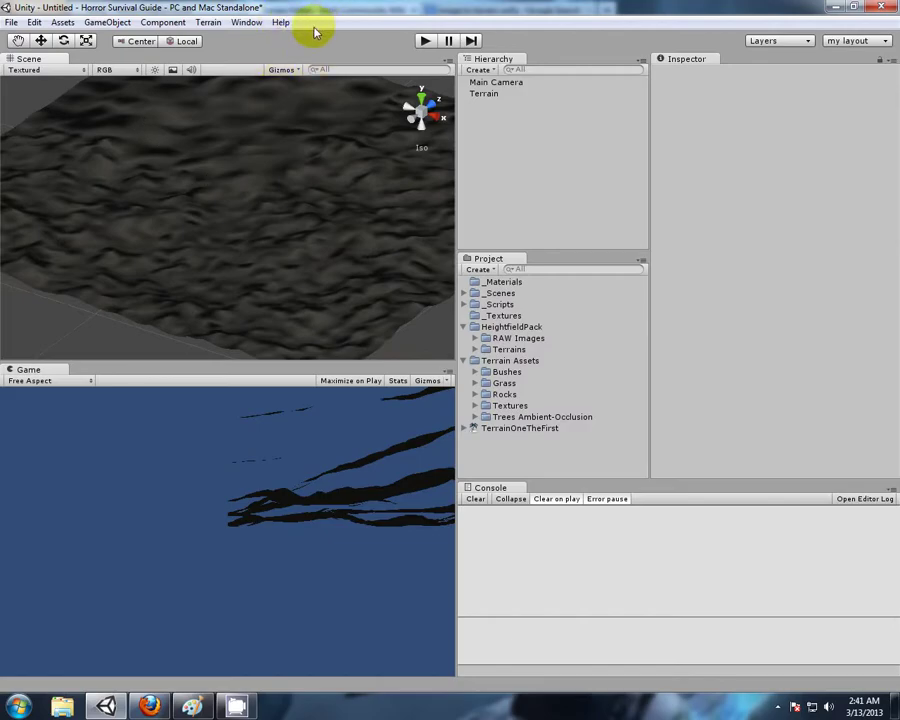
Step: Create a new scene without saving the current one, and collapse the HeightfieldPack and Terrain Assets folders
left_click(12, 23)
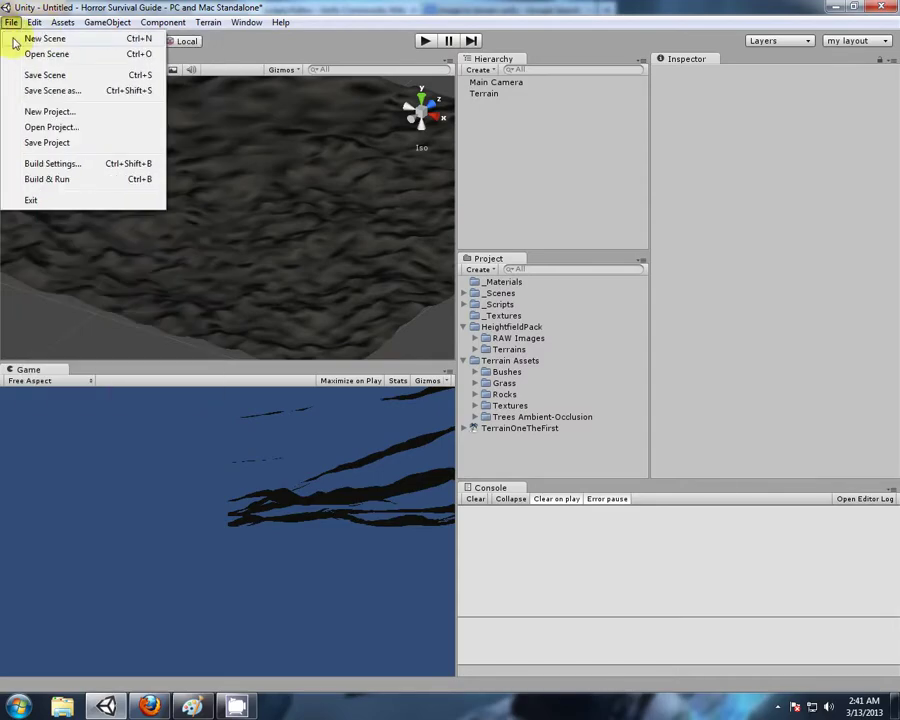
left_click(15, 40)
left_click(486, 380)
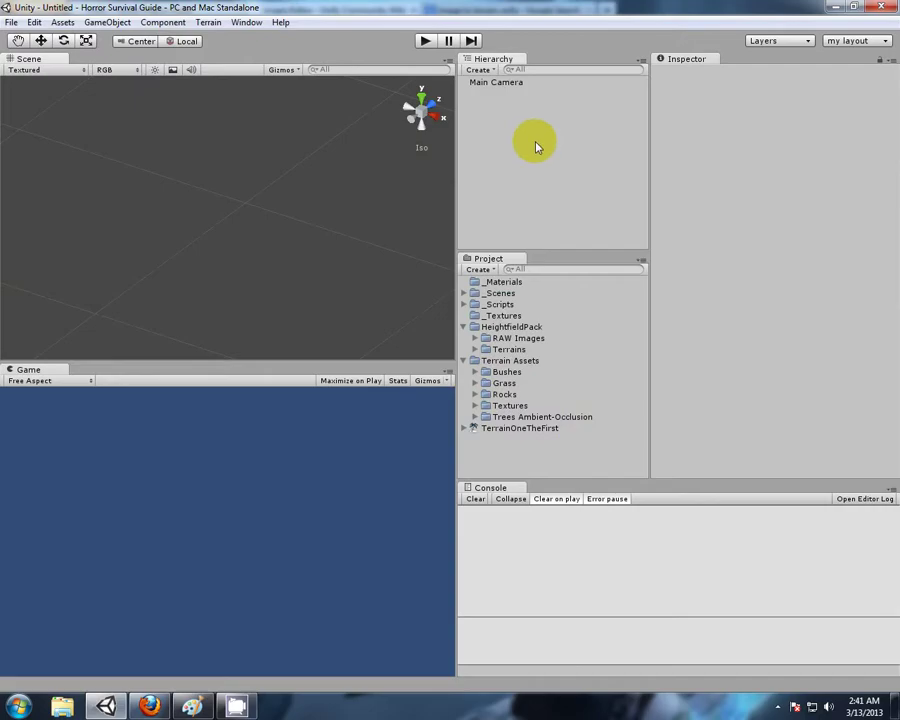
left_click(464, 328)
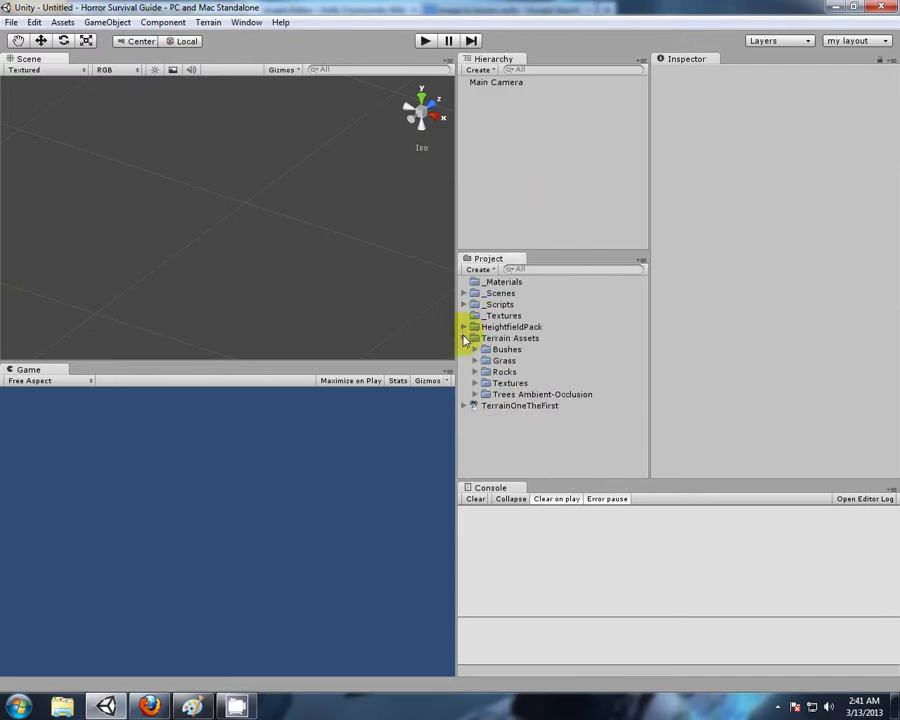
left_click(464, 338)
Step: Switch to Firefox and search Google for "sixtimesnothing" in a new tab
left_click(150, 704)
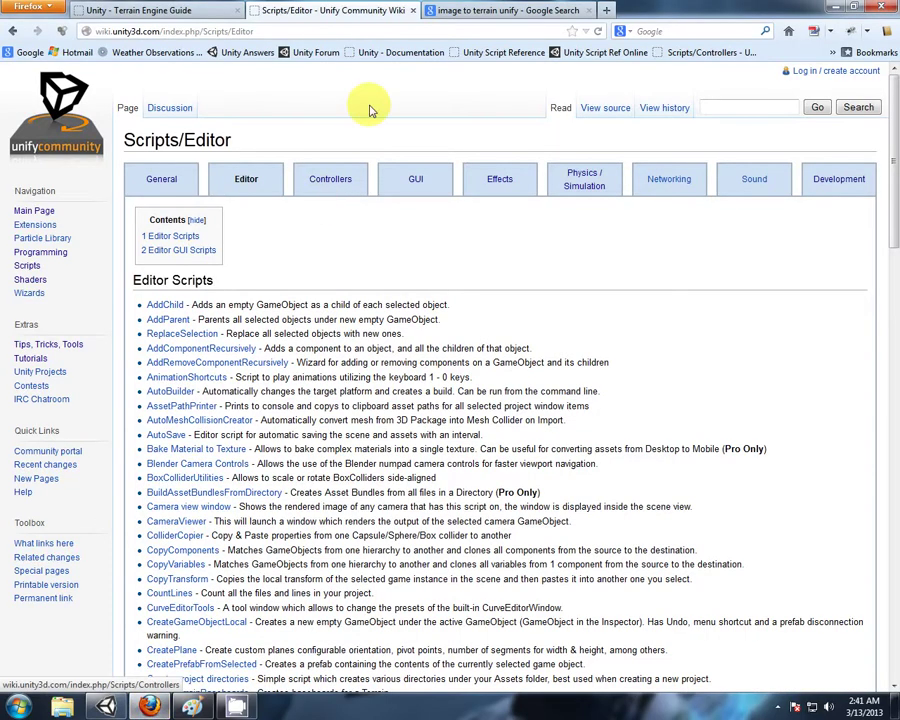
left_click(605, 12)
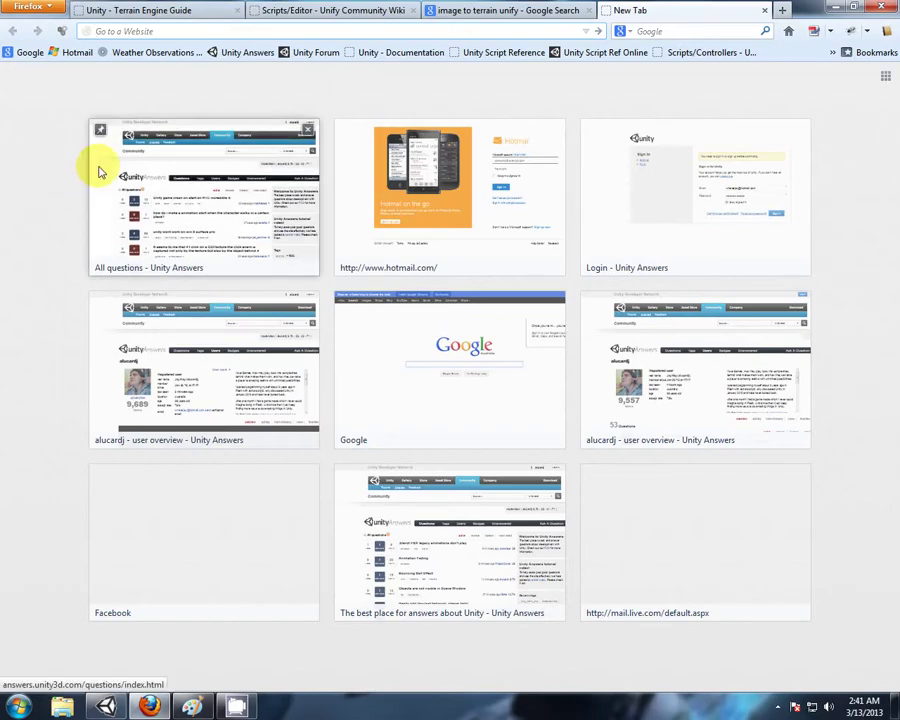
left_click(25, 52)
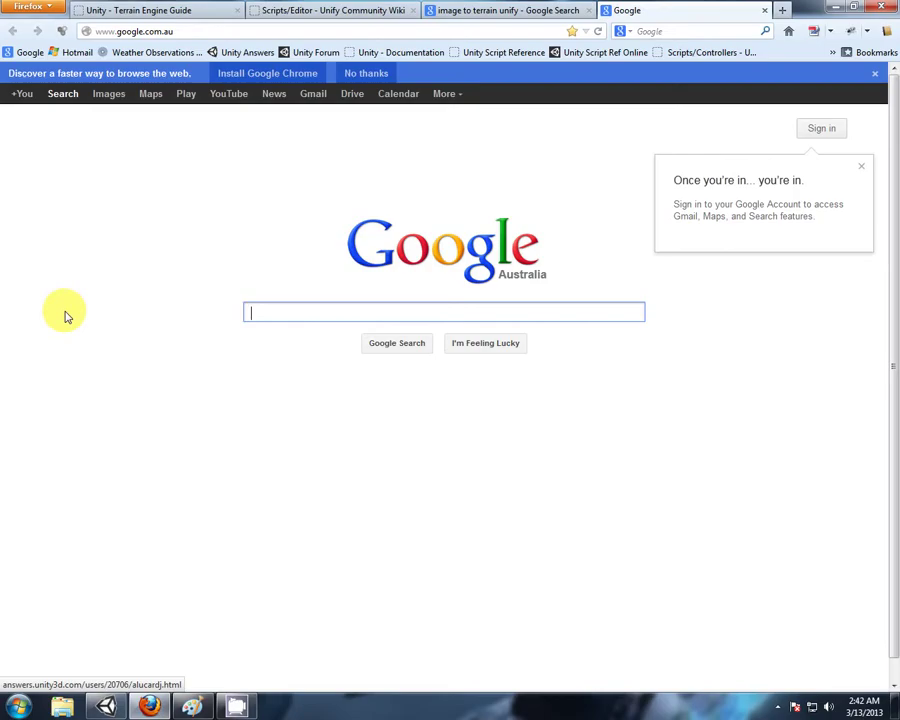
type("six")
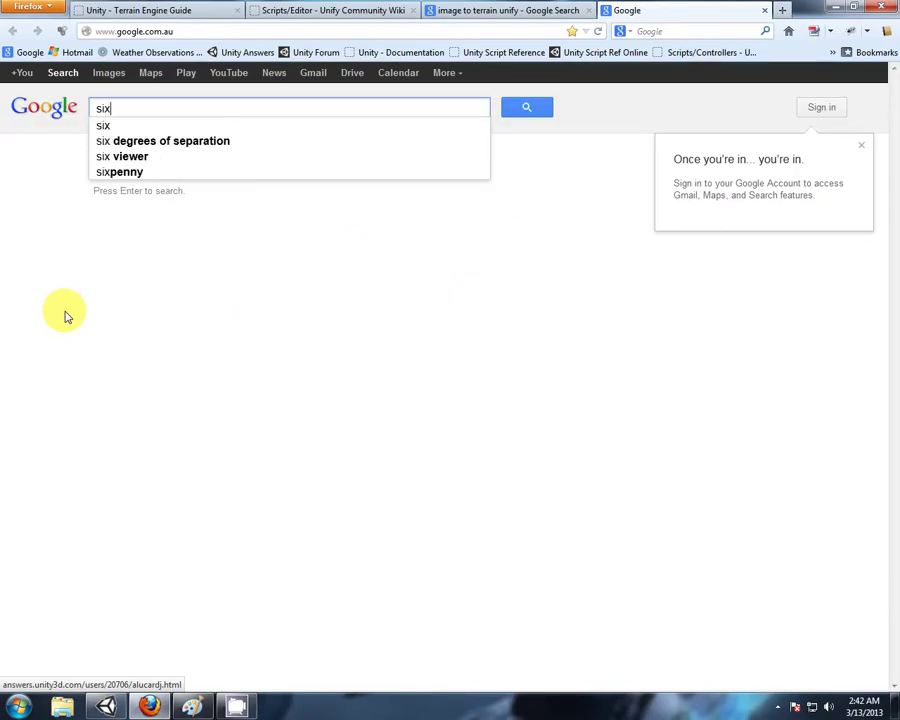
type("timesnothing")
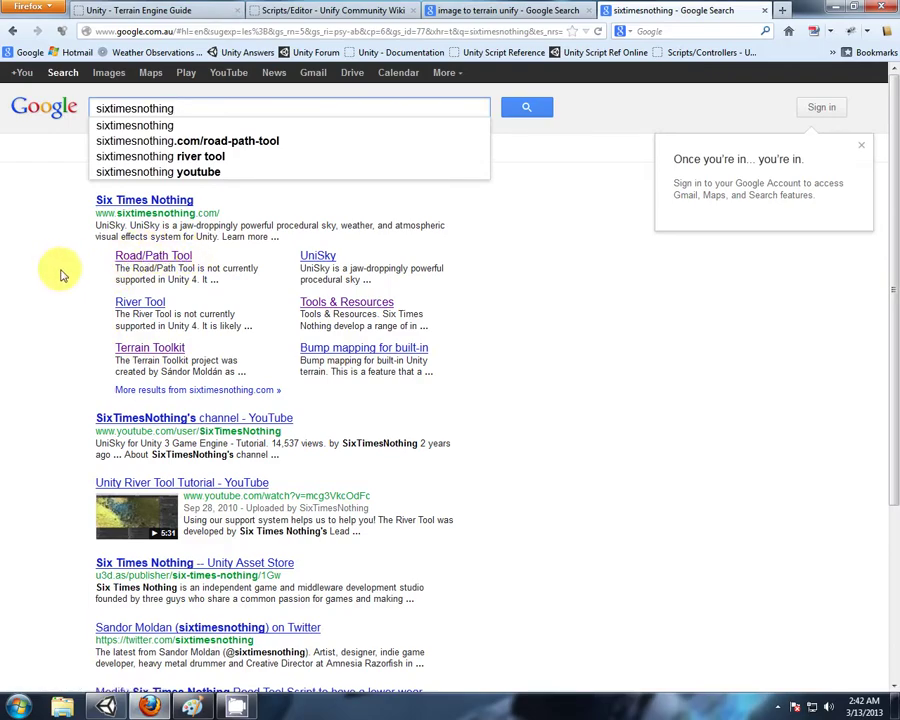
Step: Open the Six Times Nothing Terrain Toolkit page, review its contents and go to the toolkit's download page
left_click(136, 352)
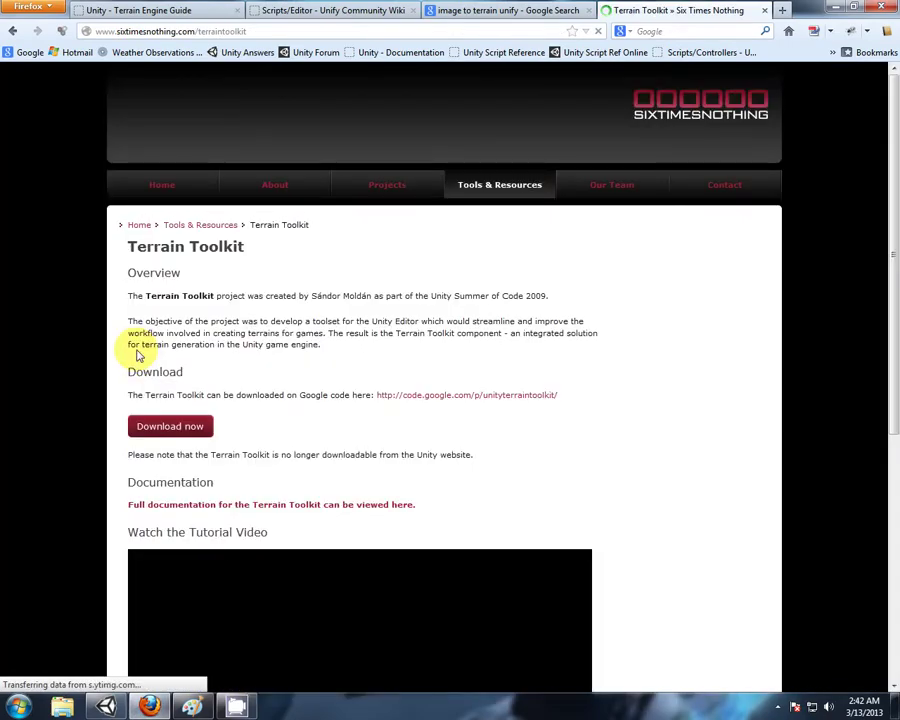
scroll(8, 291, "down", 3)
scroll(10, 291, "down", 2)
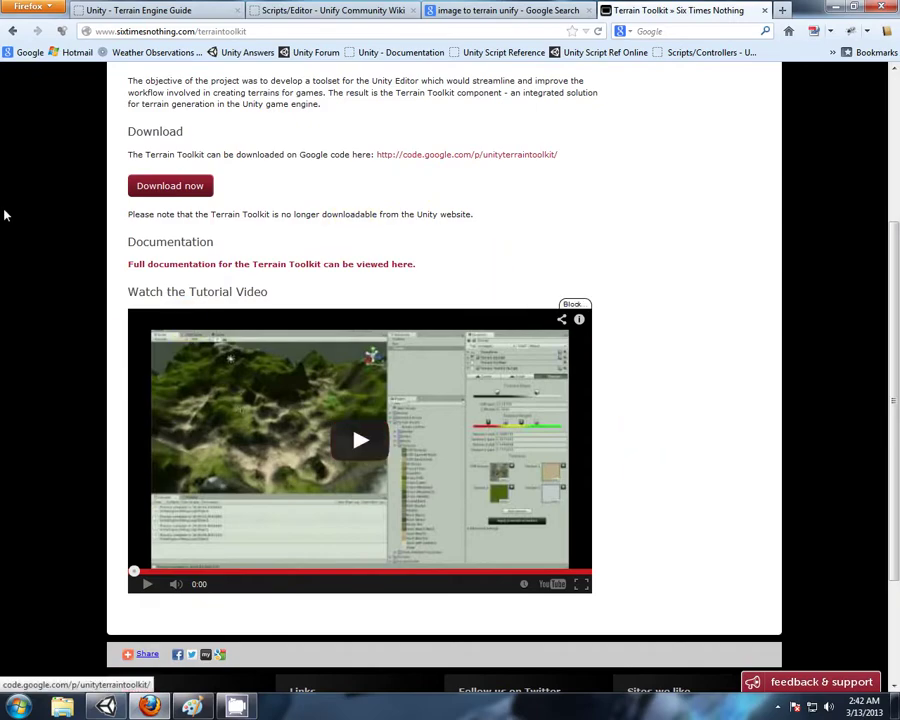
scroll(4, 261, "up", 3)
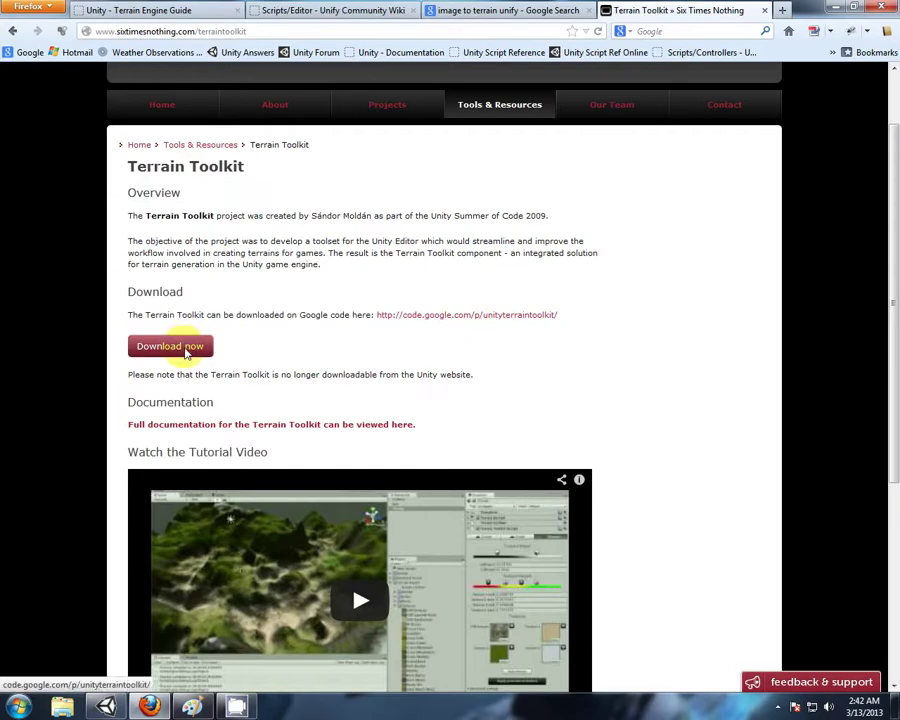
left_click(182, 348)
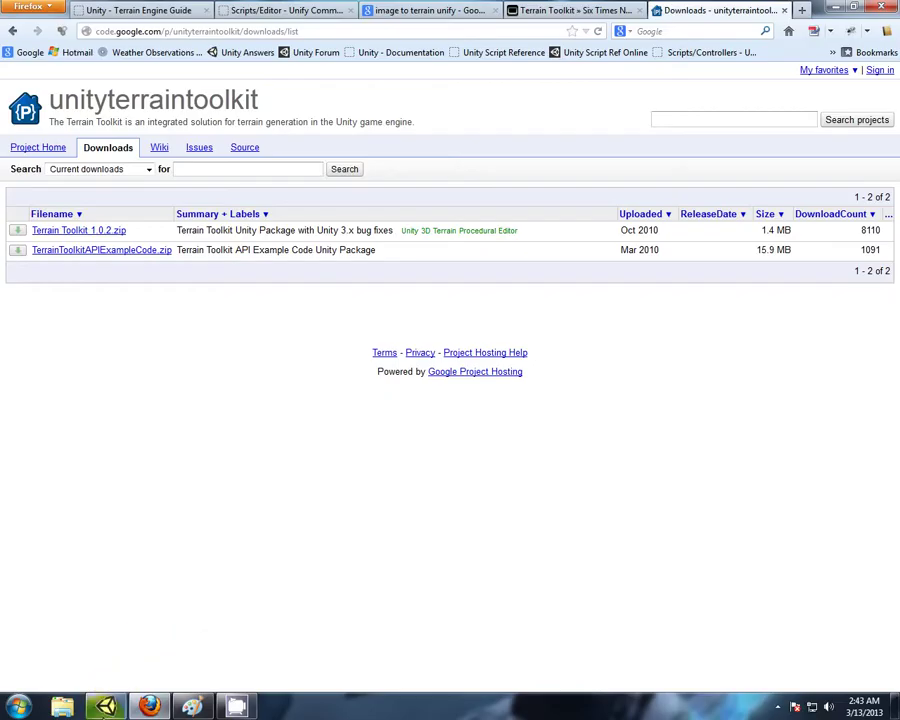
Step: Switch to Unity and import all items of the custom package TerrainToolkit_1_0_2 from the TerrainToolkit_1_0_2 folder
key("alt+Tab")
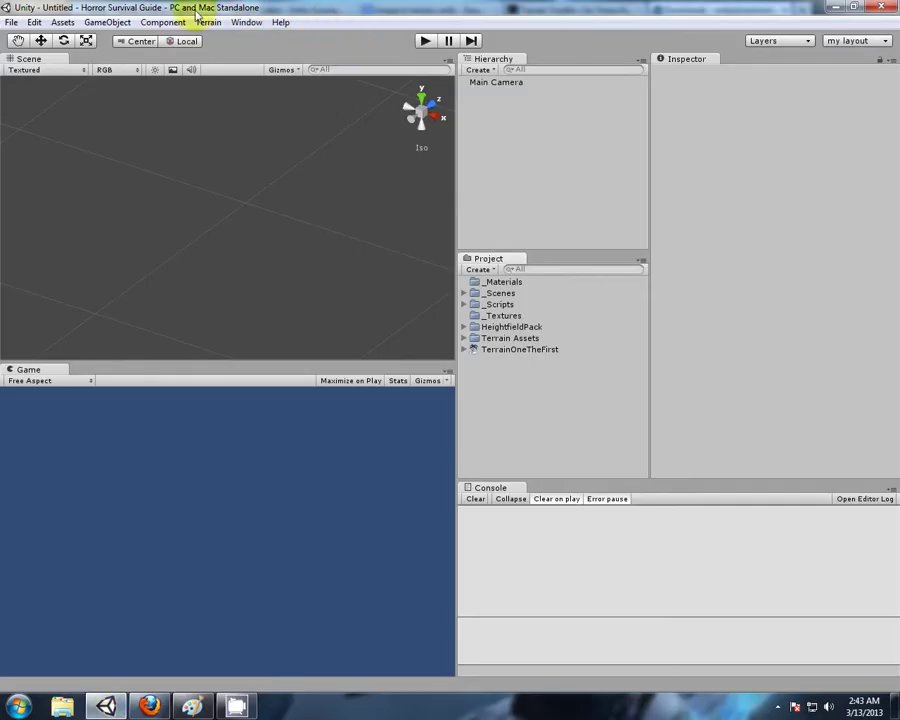
left_click(60, 22)
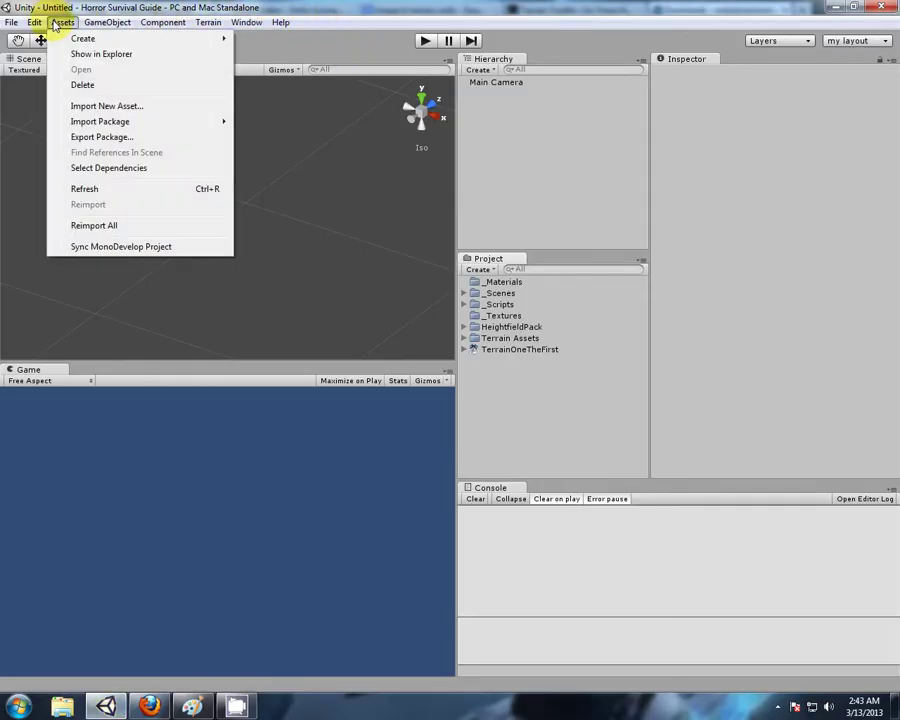
mouse_move(106, 123)
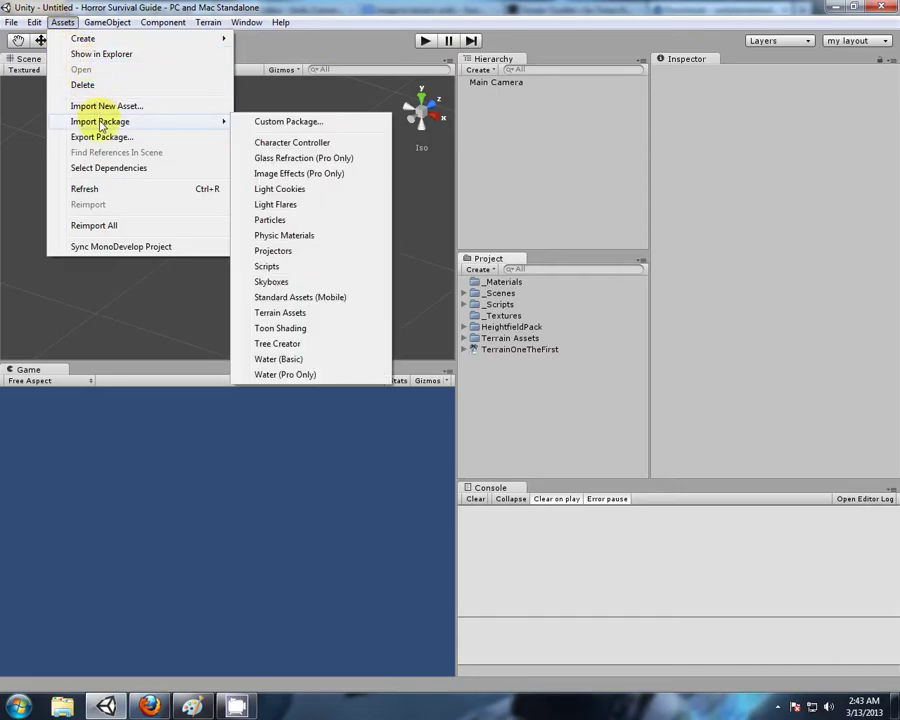
left_click(277, 123)
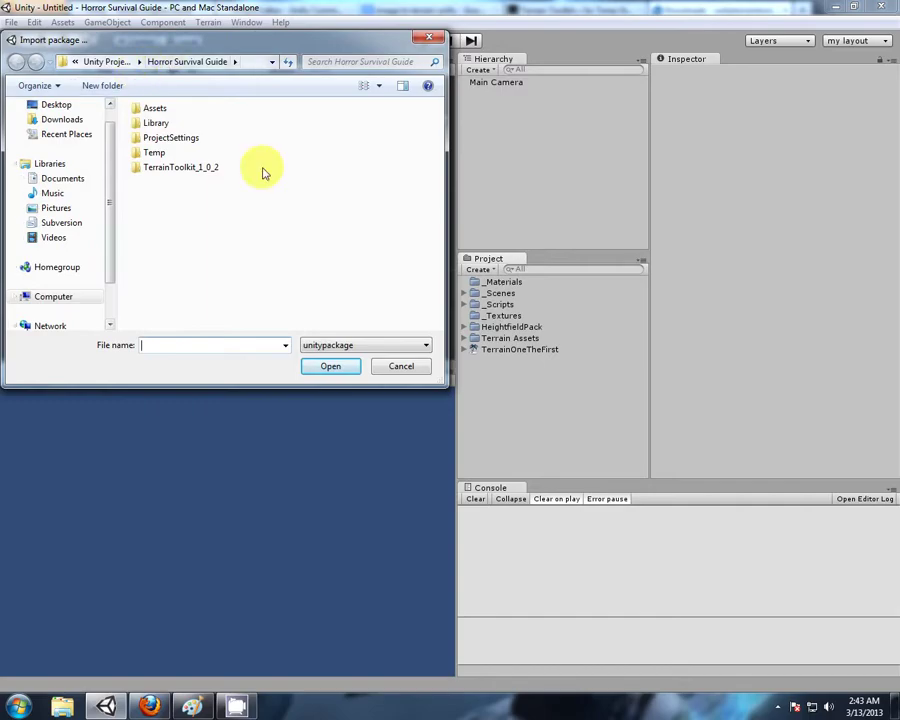
double_click(180, 168)
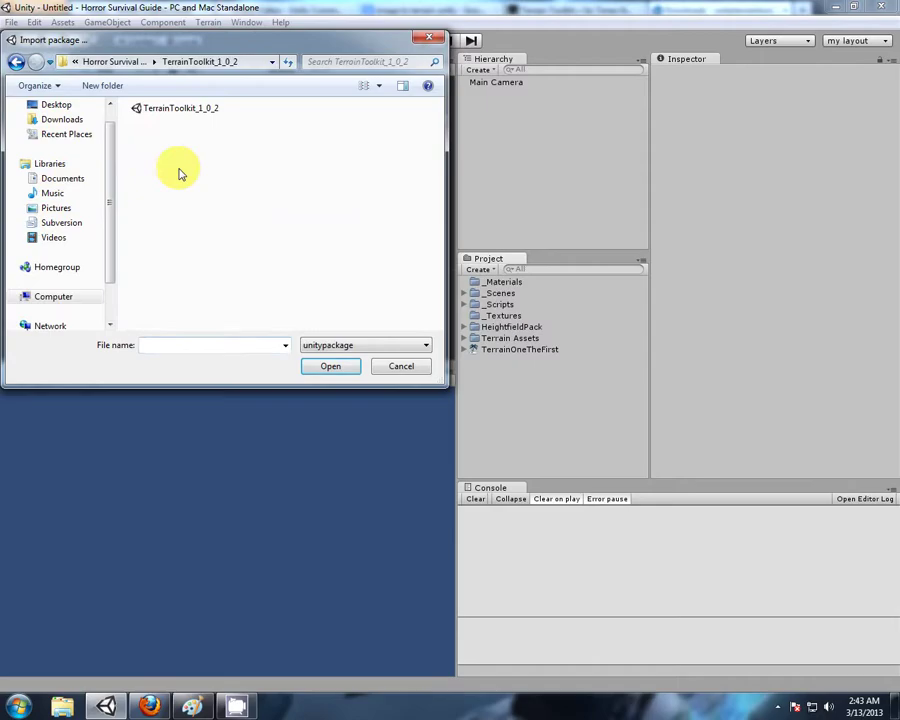
left_click(152, 112)
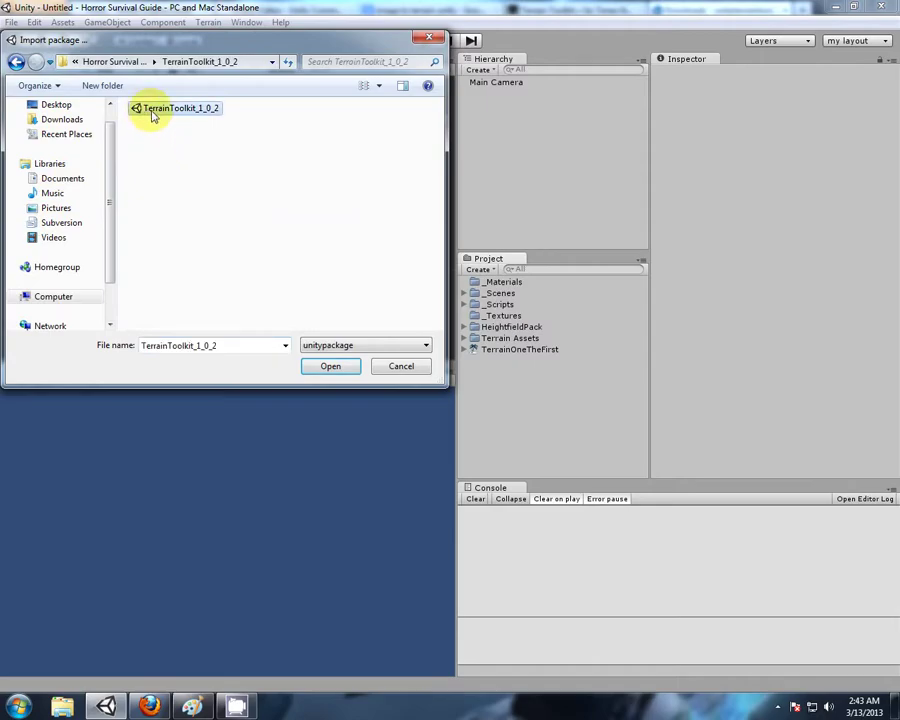
left_click(332, 366)
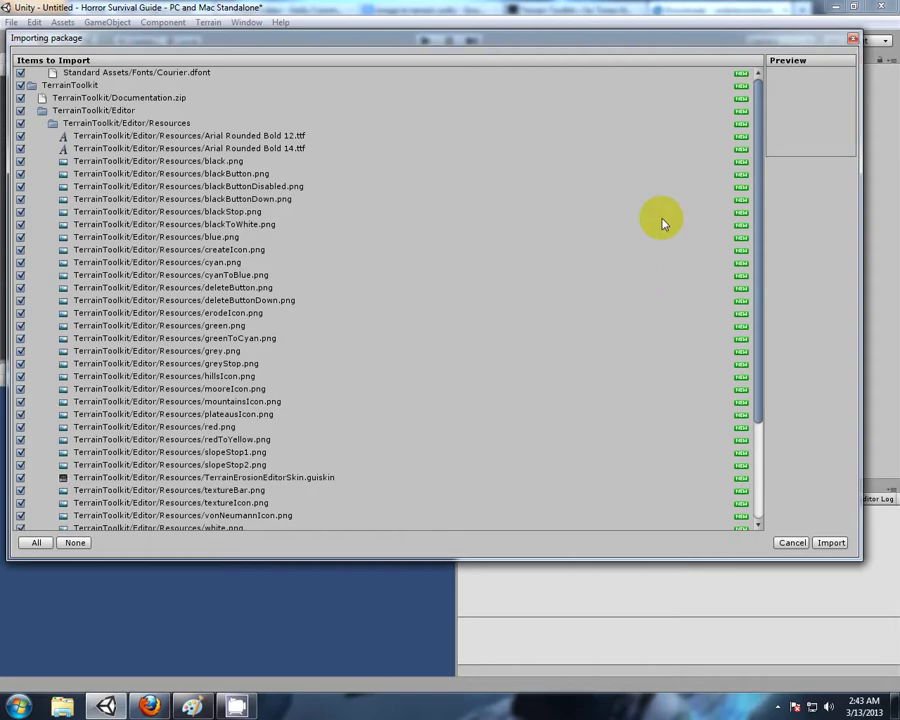
left_click_drag(759, 204, 727, 171)
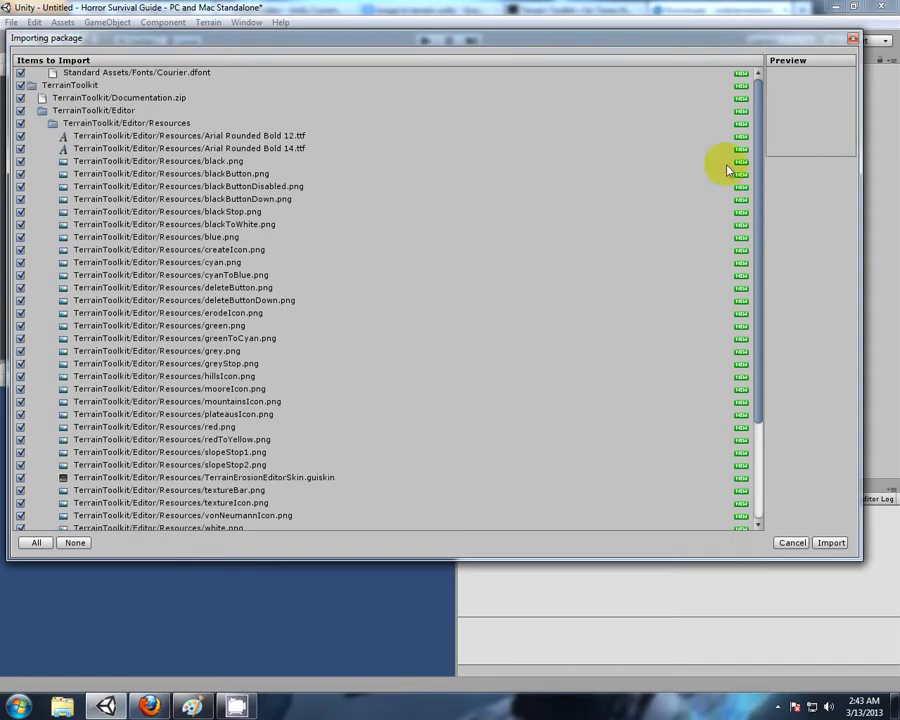
left_click(833, 543)
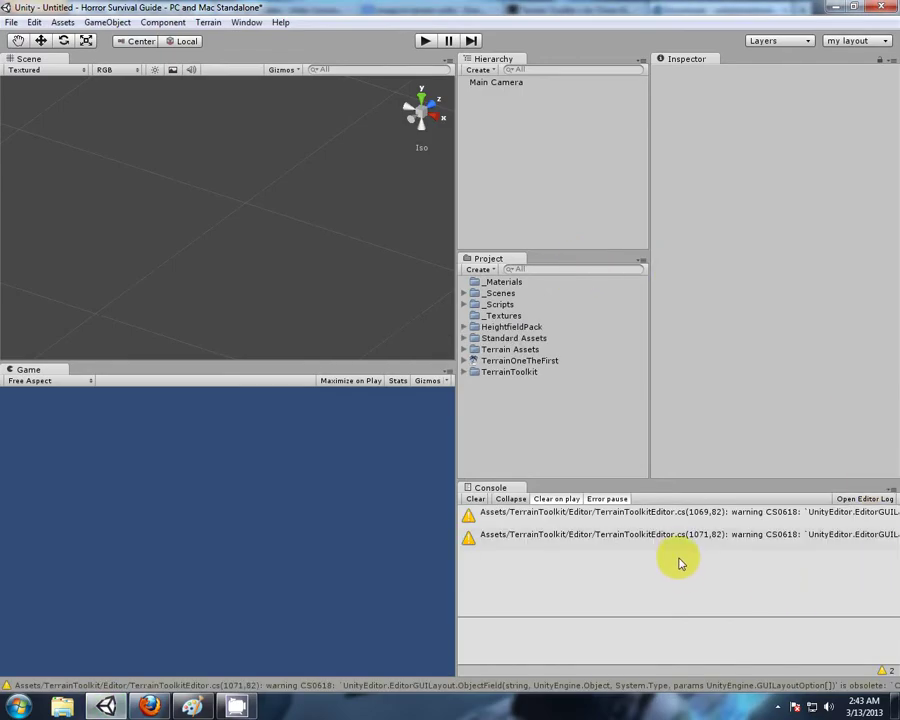
Step: Inspect the first console warning and open the Unity Answers question on warning CS0618 with Unity Terrain Toolkit in a new Firefox tab
left_click(575, 515)
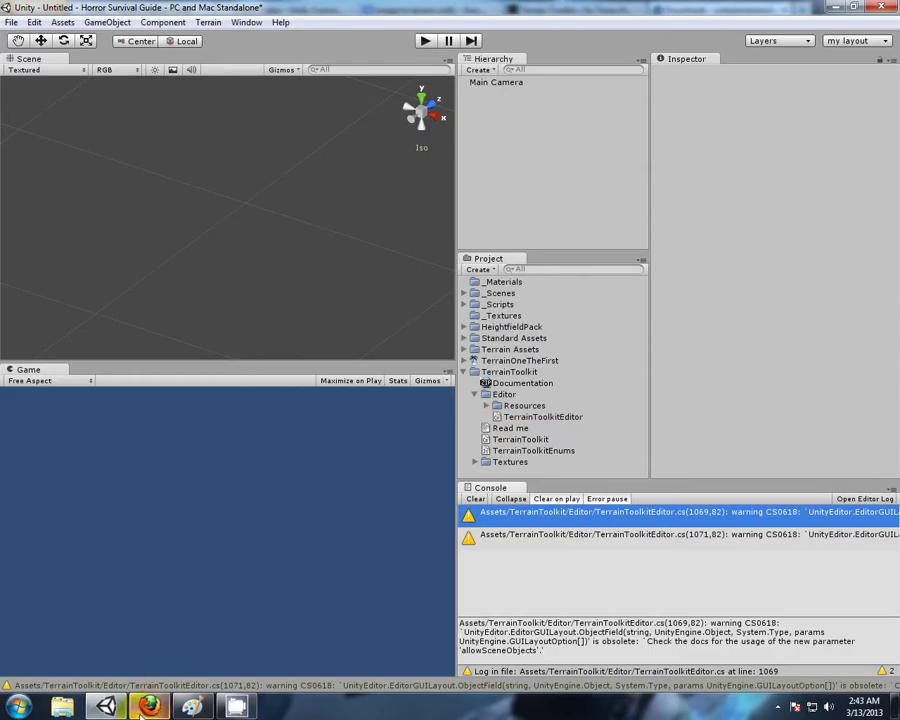
key("alt+Tab")
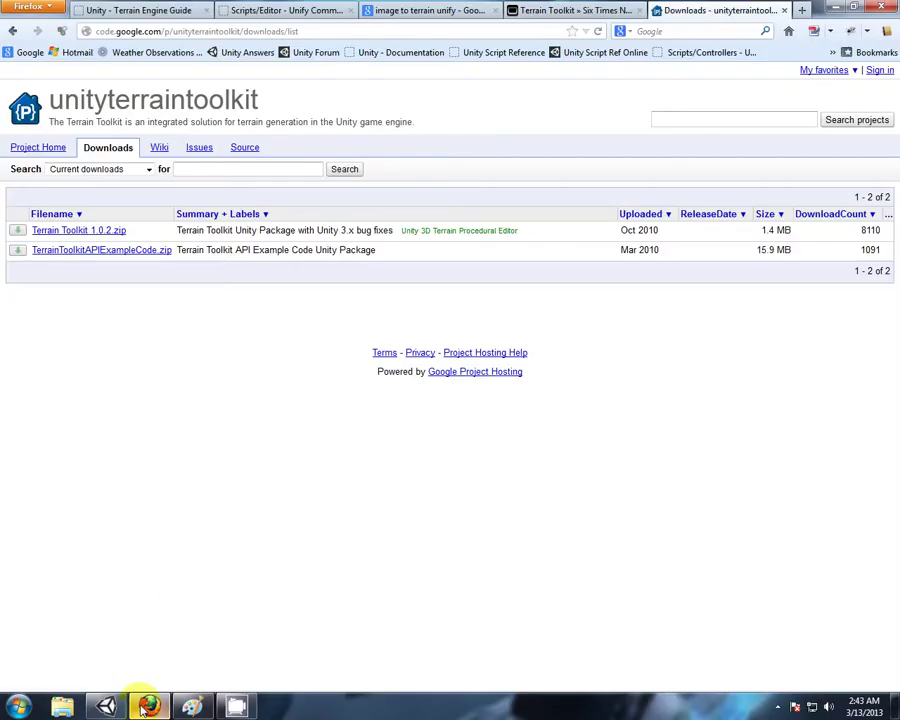
left_click(802, 10)
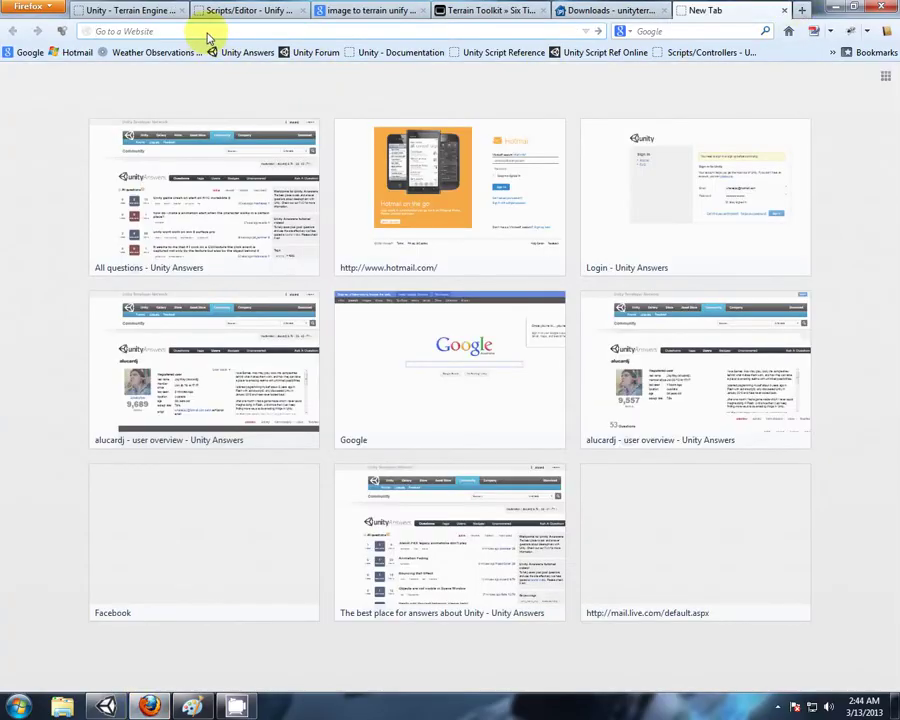
type("terrain too")
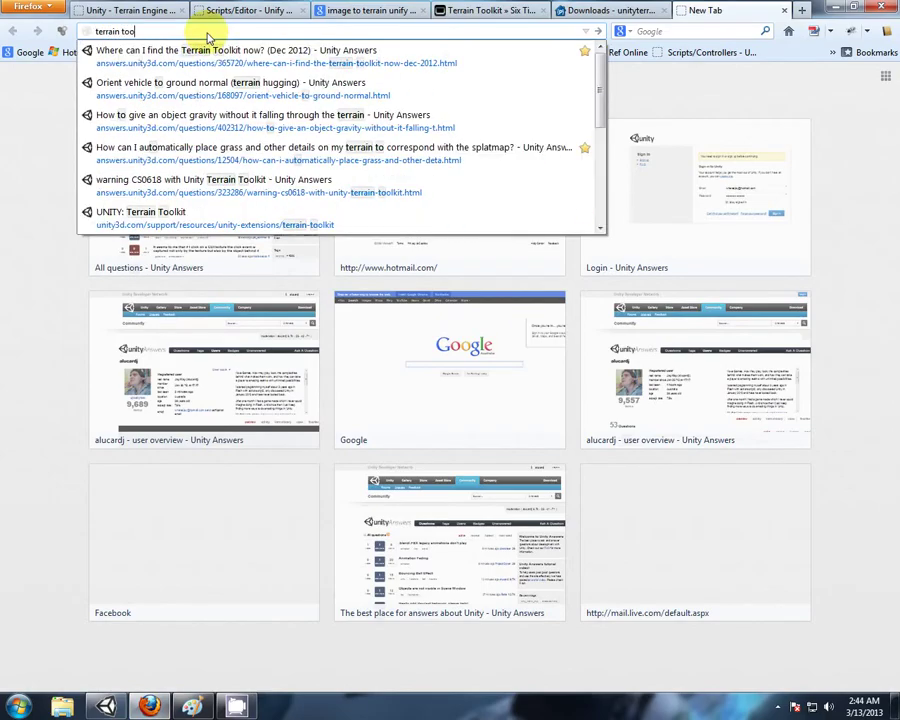
type("lkit e")
key("BackSpace")
key("BackSpace")
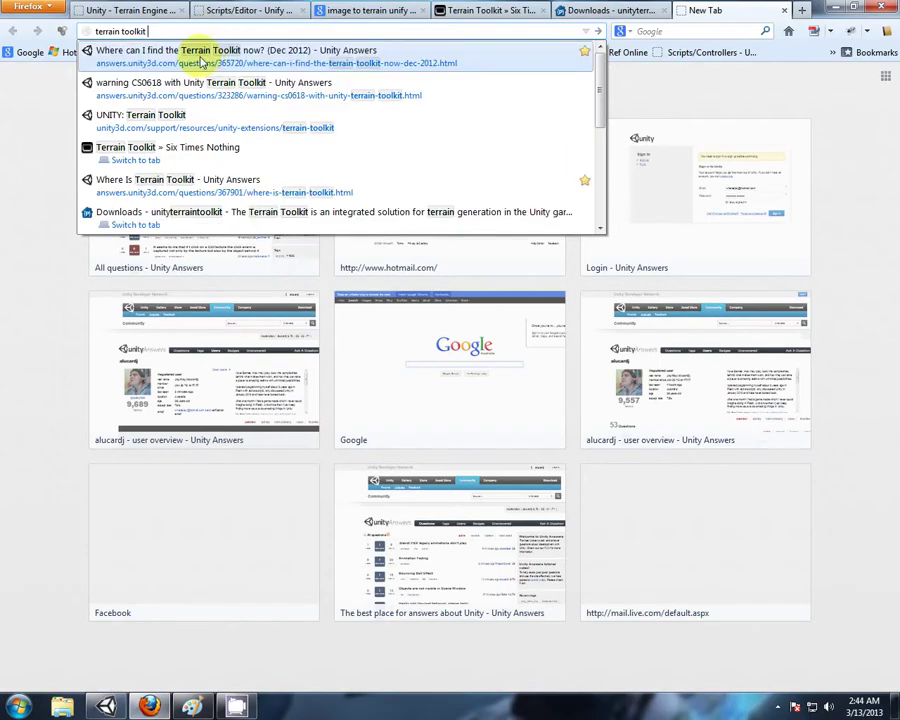
left_click(224, 95)
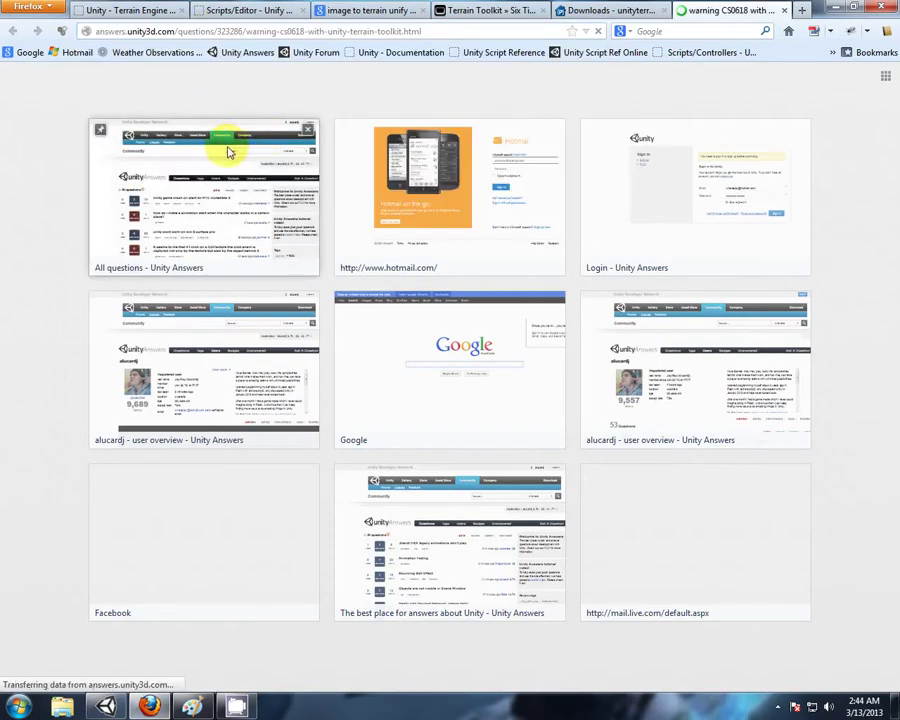
Step: Compare the ObjectField code lines in the question with the corrected lines in the accepted answer, including the added parameter
scroll(3, 305, "down", 3)
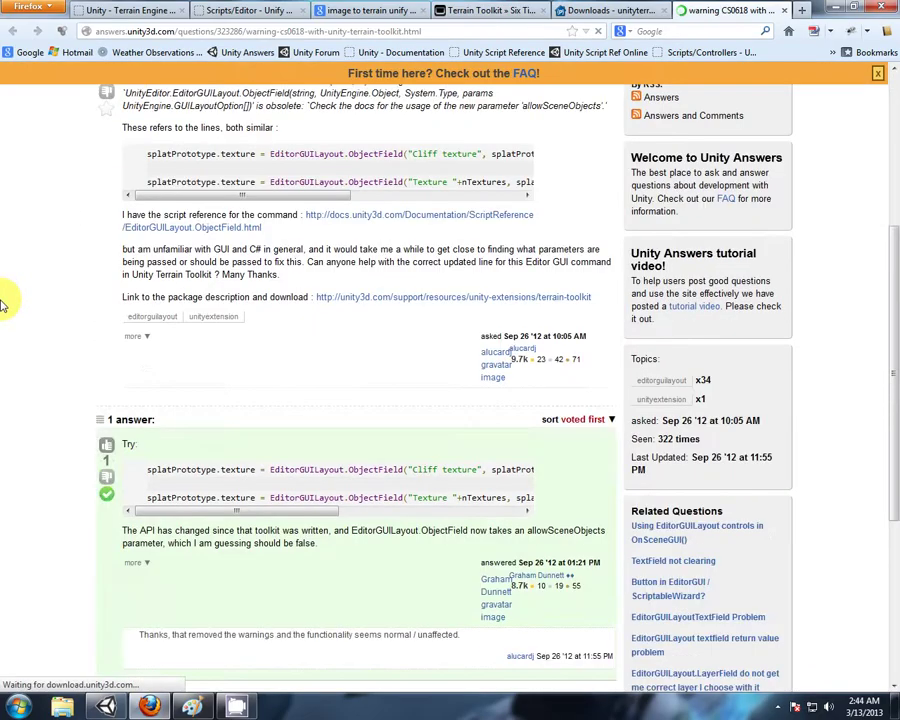
left_click_drag(237, 176, 438, 180)
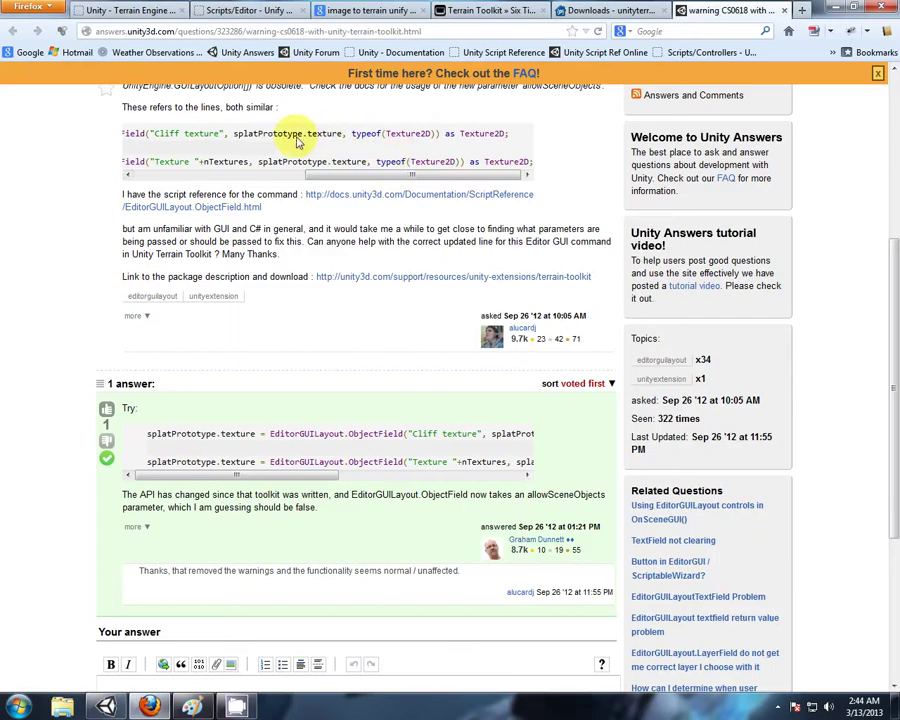
mouse_move(449, 180)
left_mouse_down()
mouse_move(417, 177)
mouse_move(432, 180)
left_mouse_up()
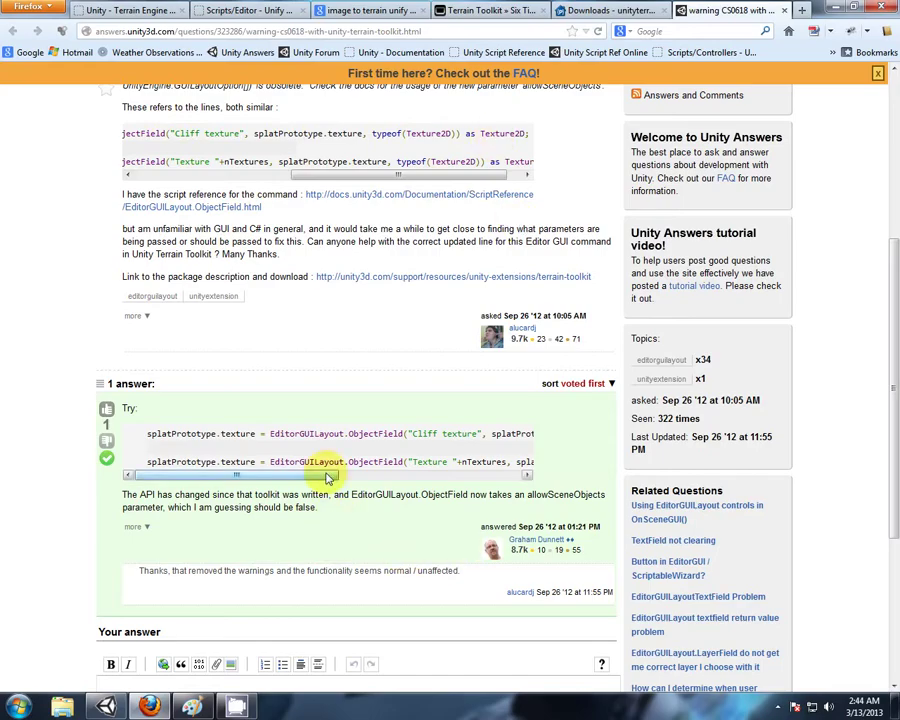
left_click_drag(329, 477, 478, 440)
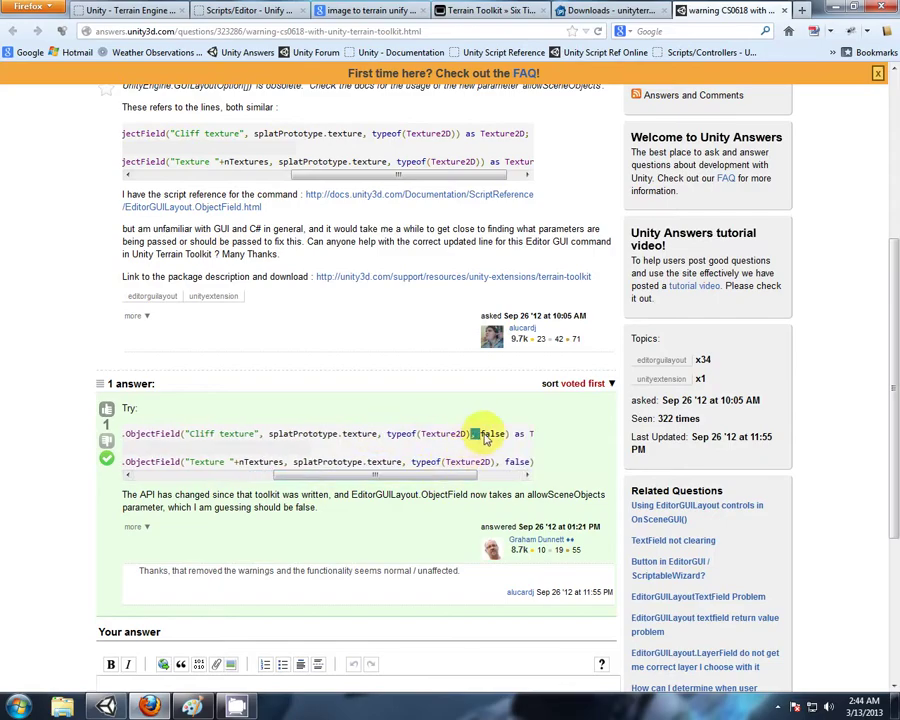
Step: From Unity's first console warning, open TerrainToolkitEditor.cs in MonoDevelop, add ", false" after typeof(Texture2D) in the "Cliff texture" ObjectField call and save
left_click_drag(487, 438, 505, 438)
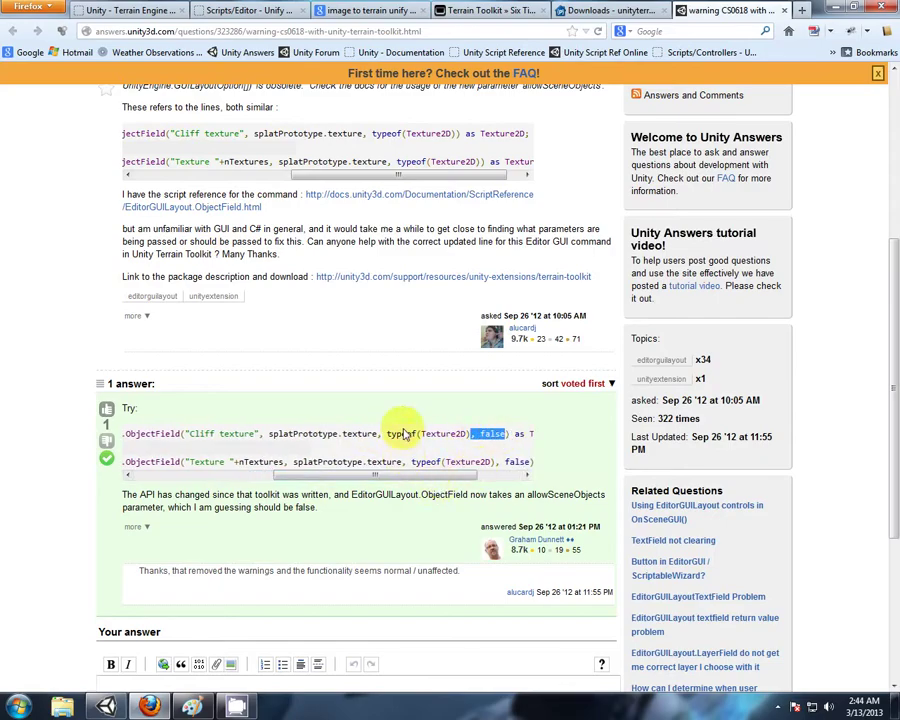
left_click(106, 706)
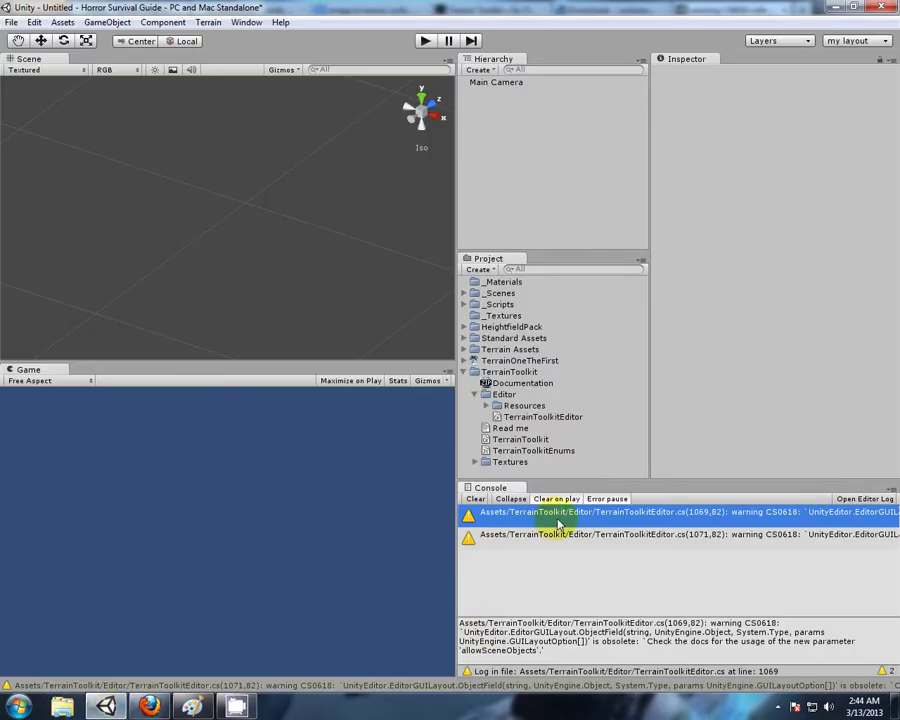
double_click(727, 514)
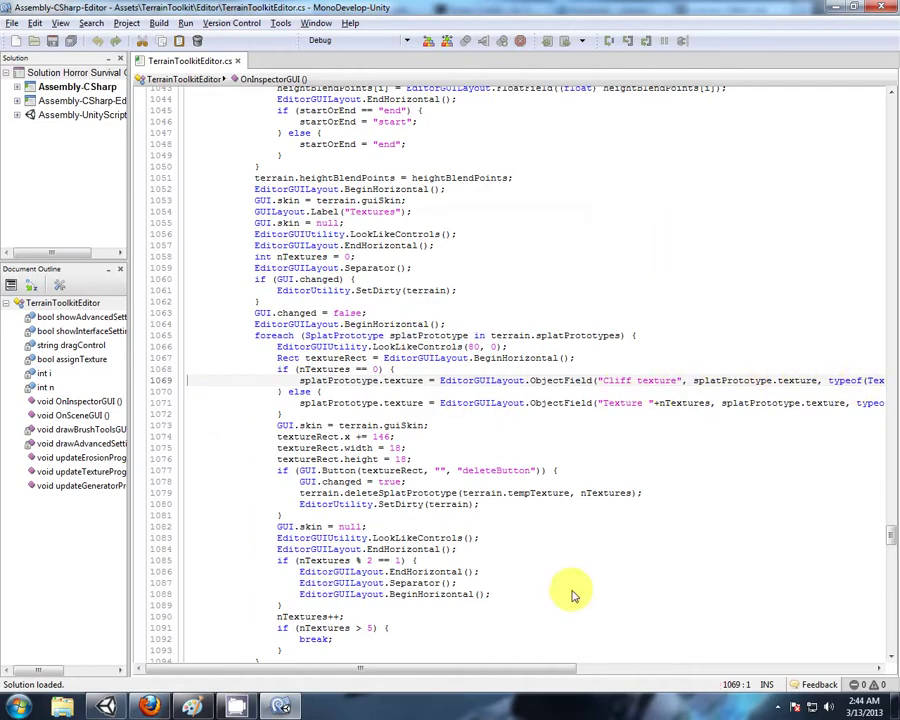
left_click_drag(526, 670, 690, 672)
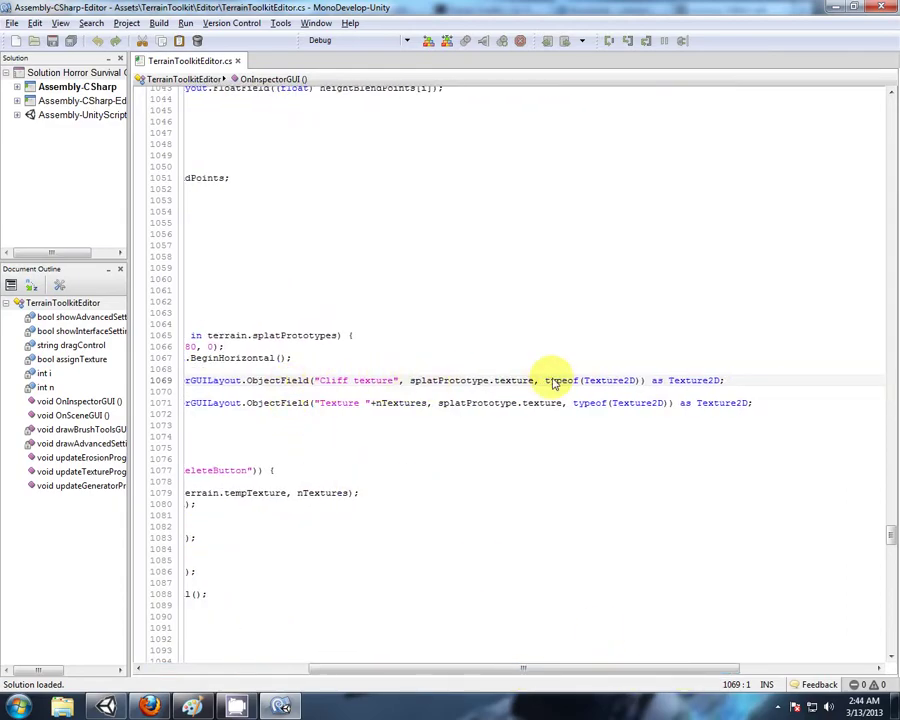
left_click(640, 383)
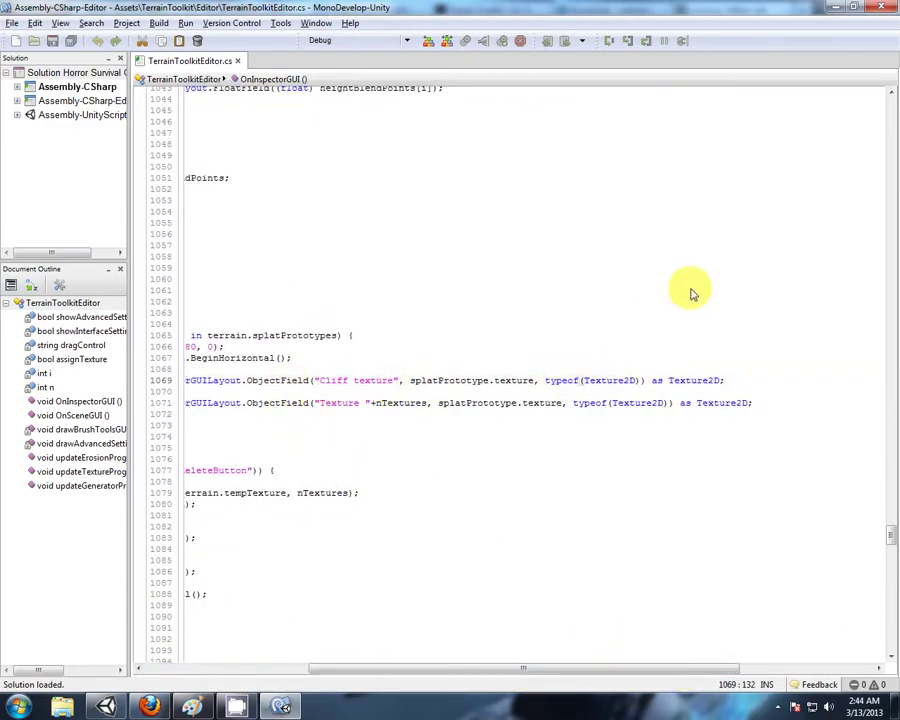
type(", false")
left_click(638, 258)
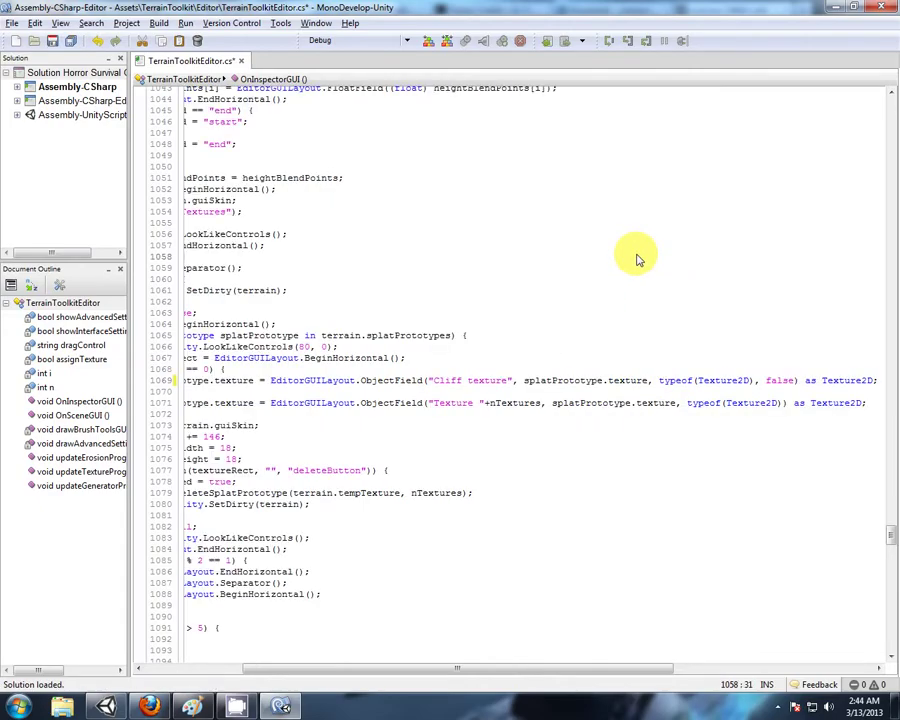
Step: Go to line 1071 from Unity's remaining warning, add ", false" after typeof(Texture2D) in the "Texture "+nTextures ObjectField call, and save the script
left_click(105, 706)
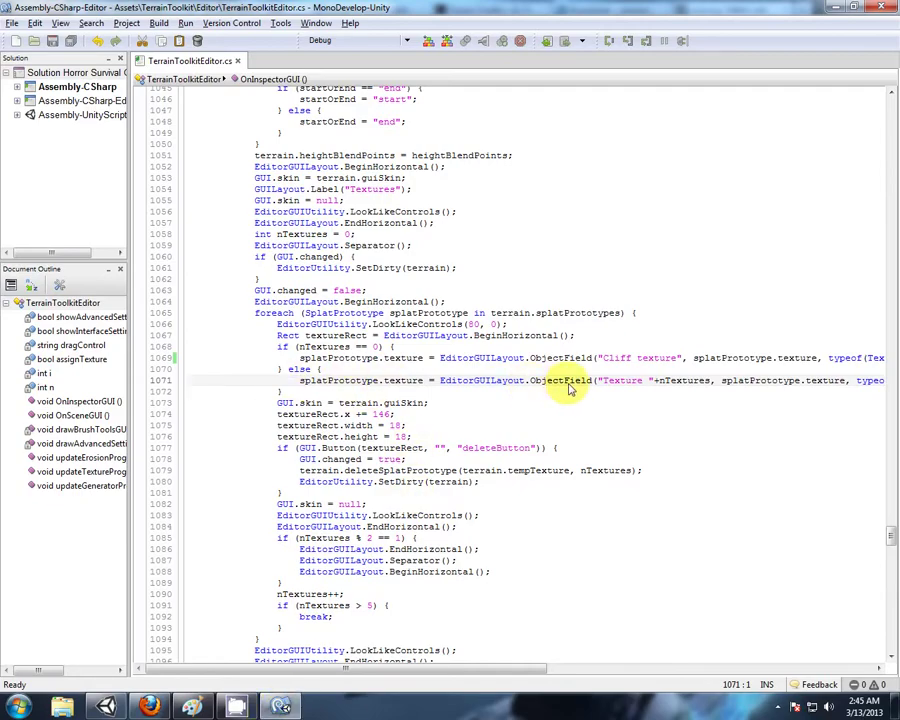
left_click_drag(416, 669, 600, 670)
left_click(636, 380)
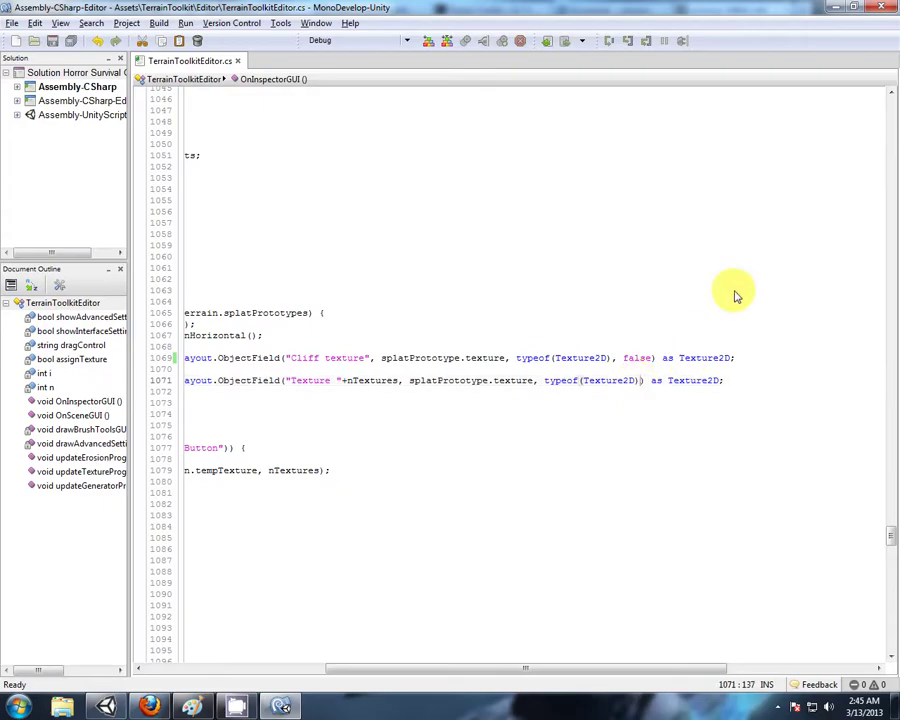
type(", false")
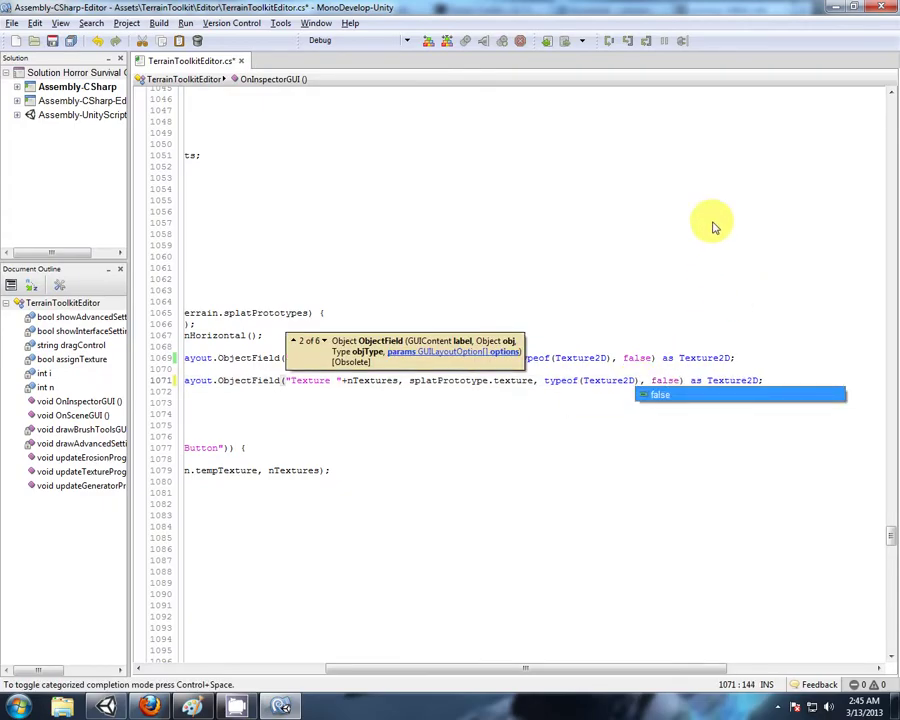
key("ctrl+s")
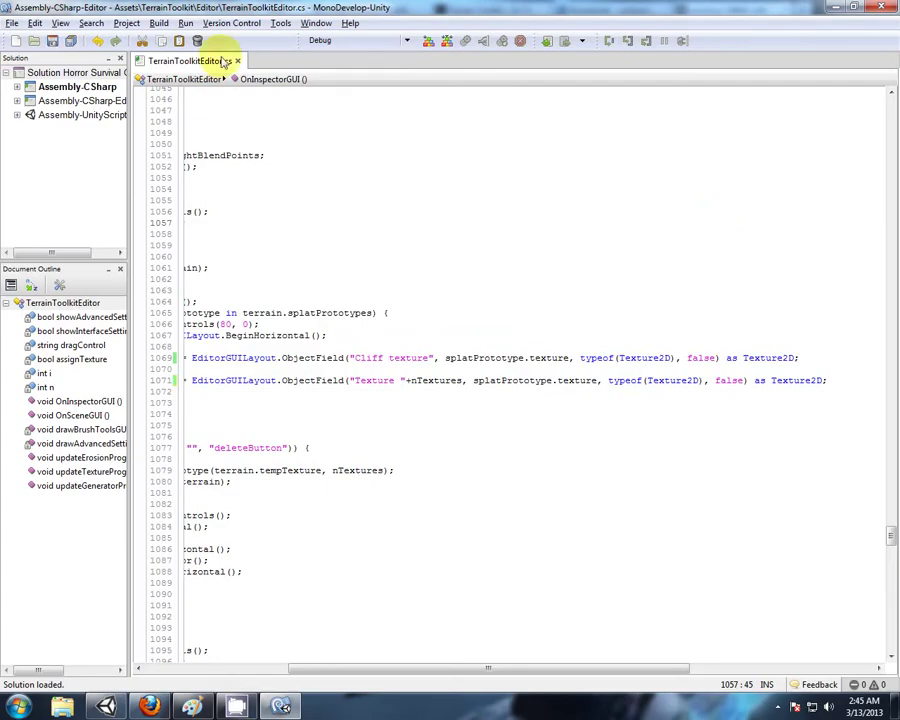
Step: Switch back to Unity and create a new terrain in the scene
left_click(110, 707)
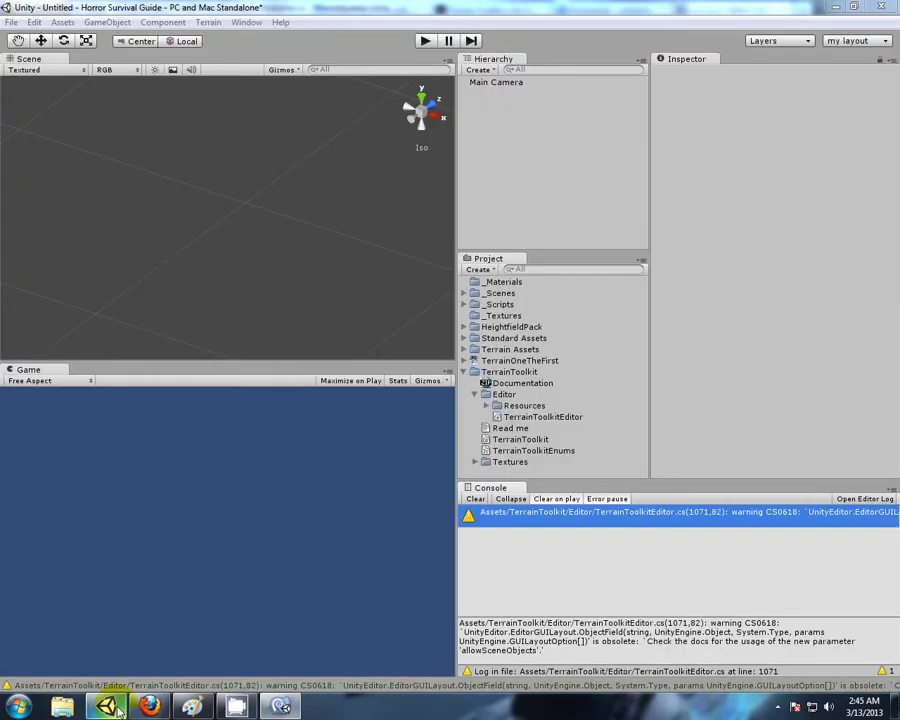
left_click(888, 688)
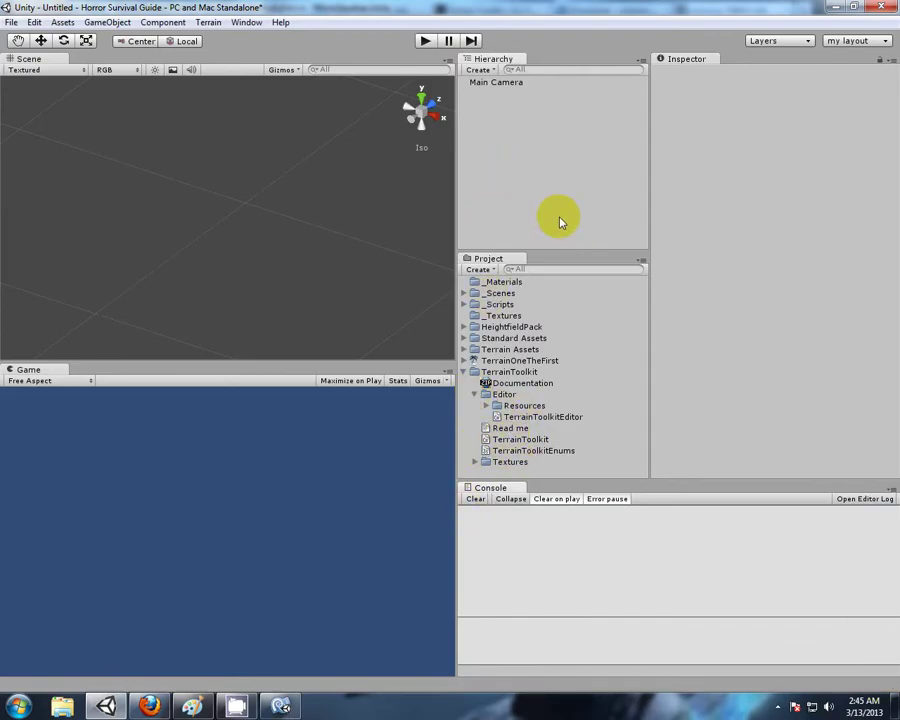
left_click(208, 22)
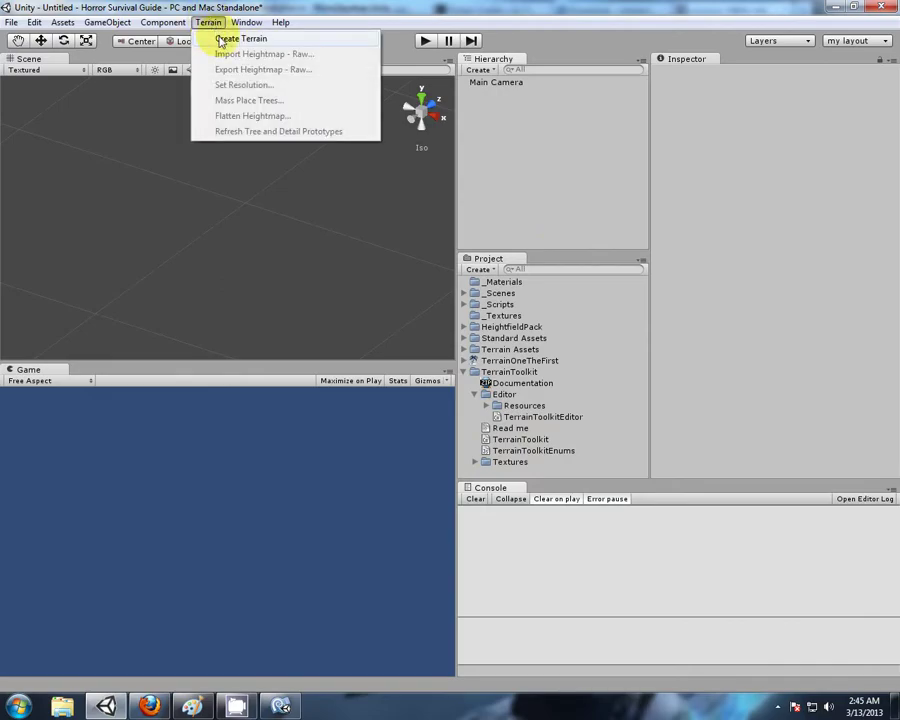
left_click(221, 41)
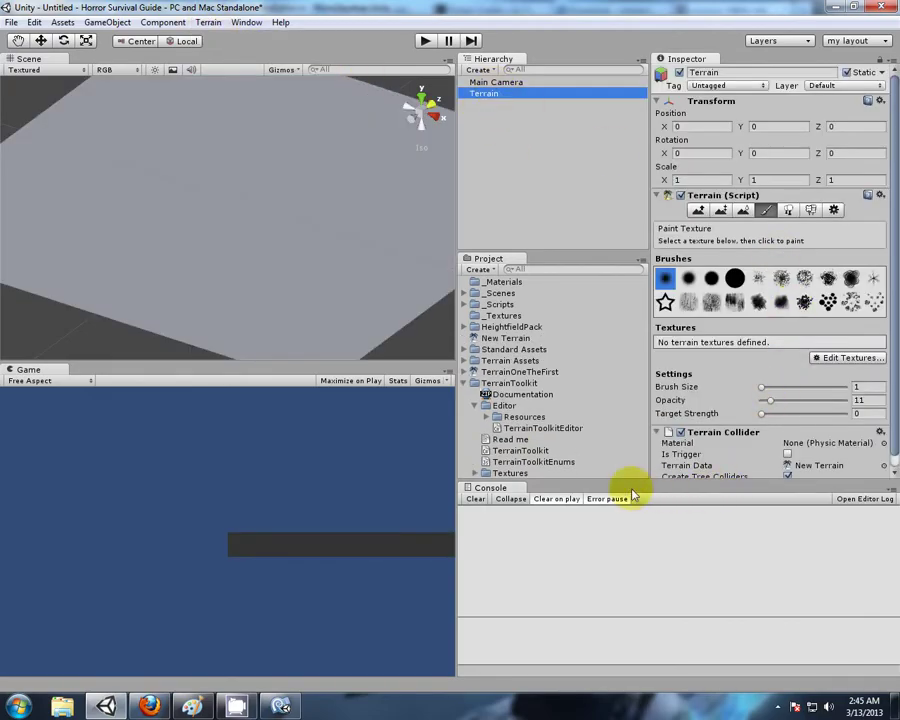
Step: Enlarge the Project area and attach the TerrainToolkit script from the TerrainToolkit folder to the Terrain object
left_click_drag(613, 487, 614, 604)
left_click(472, 452)
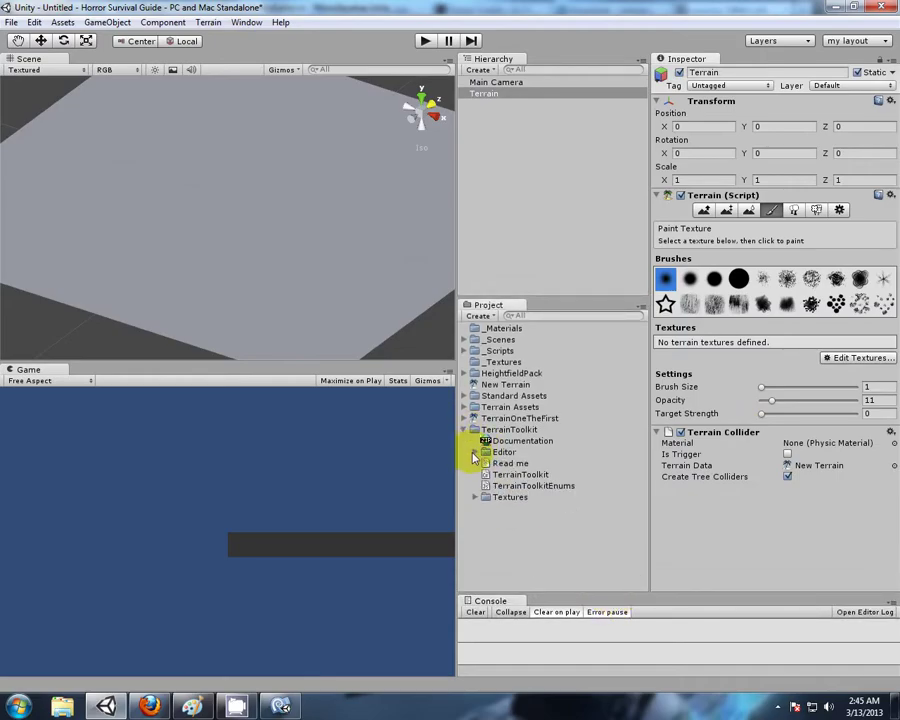
left_click(474, 429)
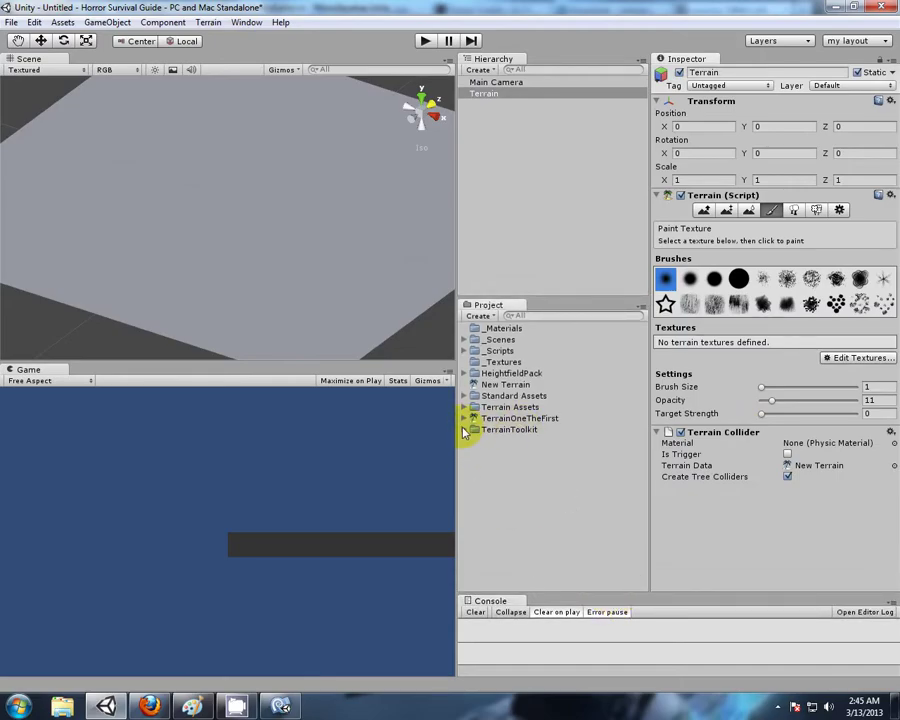
left_click(473, 430)
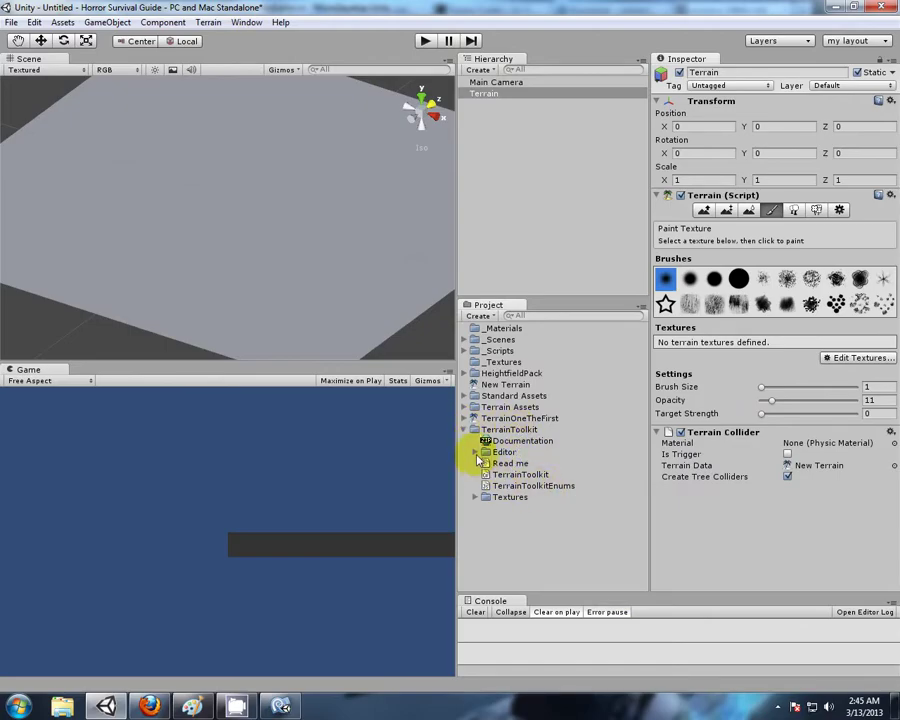
left_click_drag(511, 477, 680, 512)
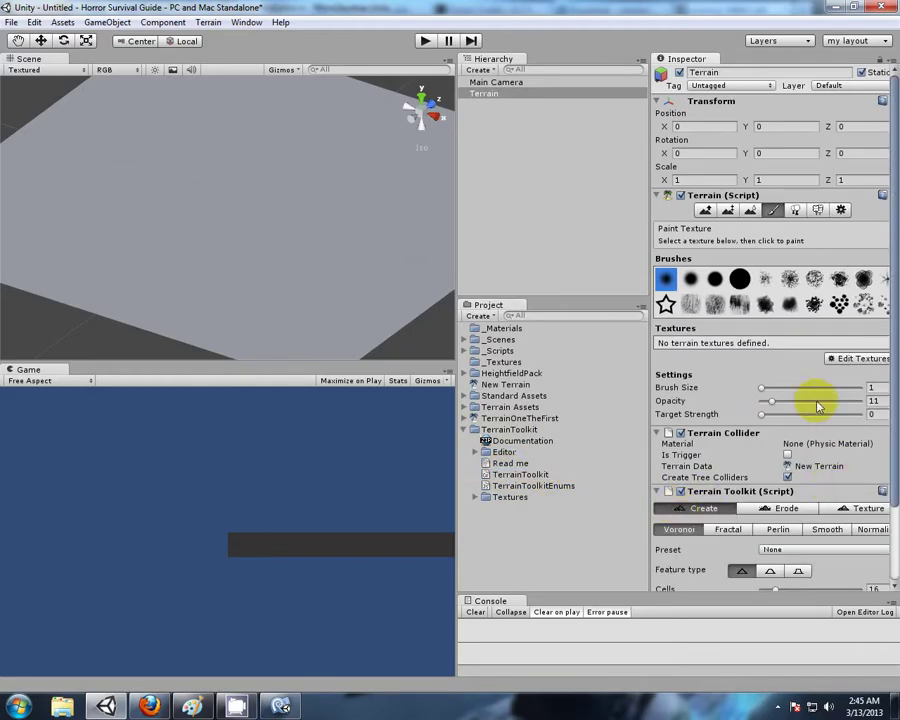
Step: Widen the Inspector and collapse the Terrain script and Terrain Collider components to expose the Terrain Toolkit settings
scroll(661, 388, "down", 3)
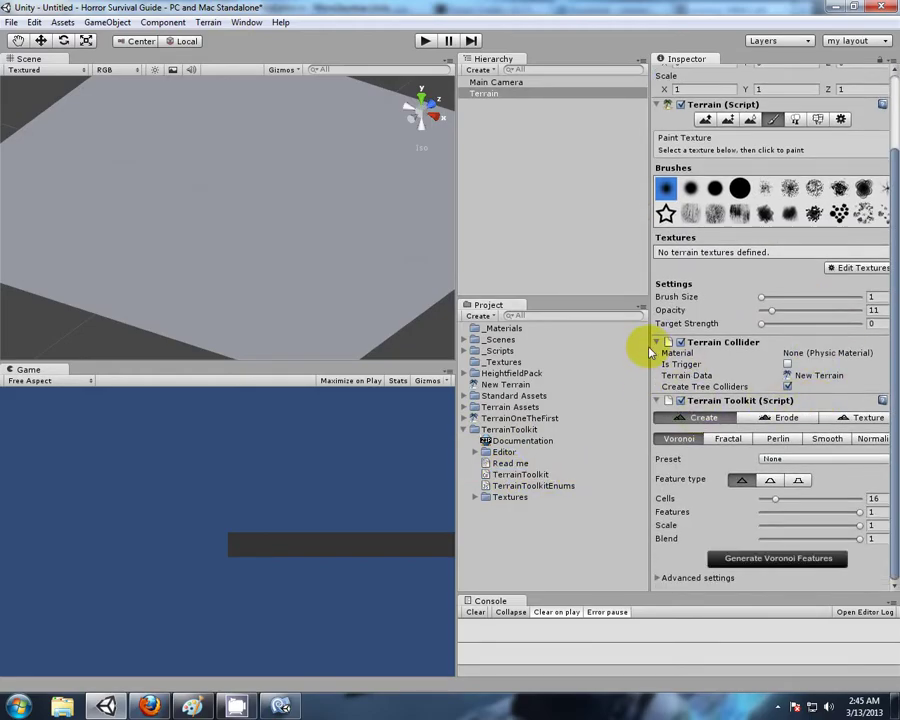
left_click_drag(650, 352, 538, 346)
left_click_drag(456, 285, 406, 296)
left_click_drag(549, 388, 528, 392)
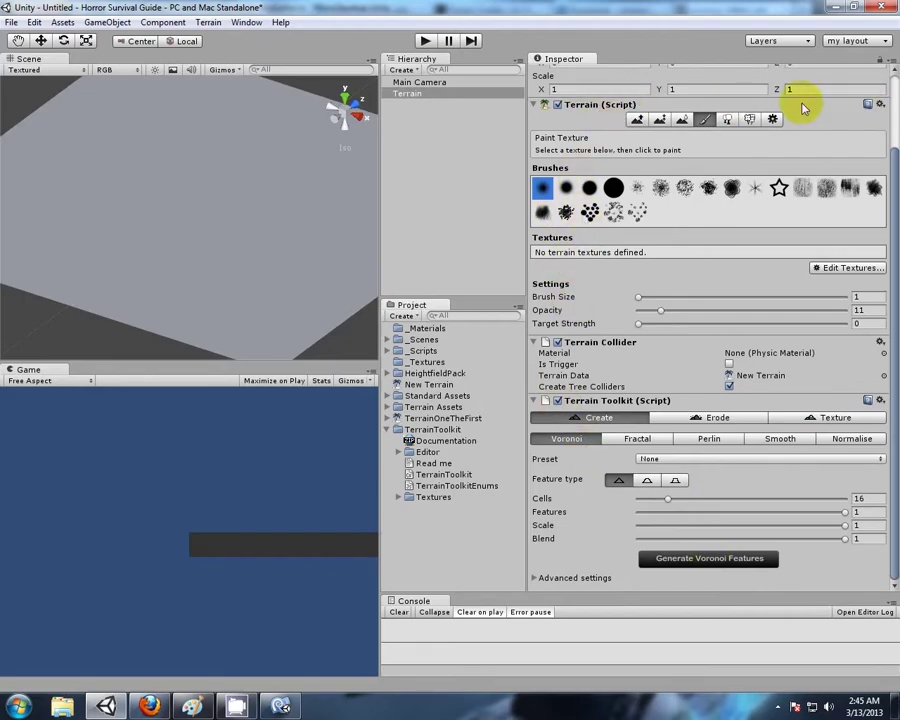
left_click(744, 106)
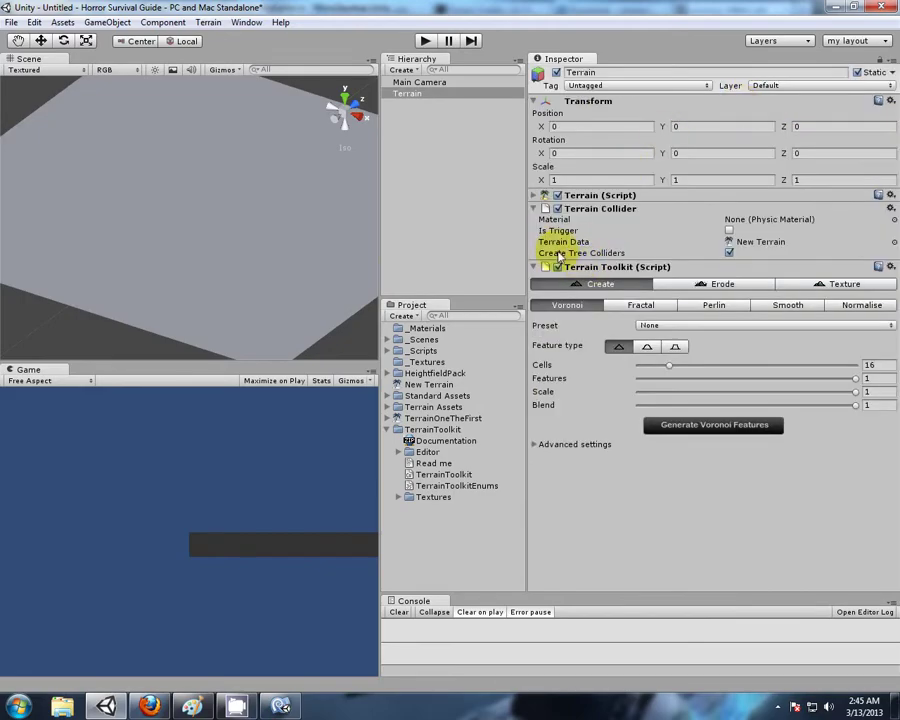
left_click(605, 212)
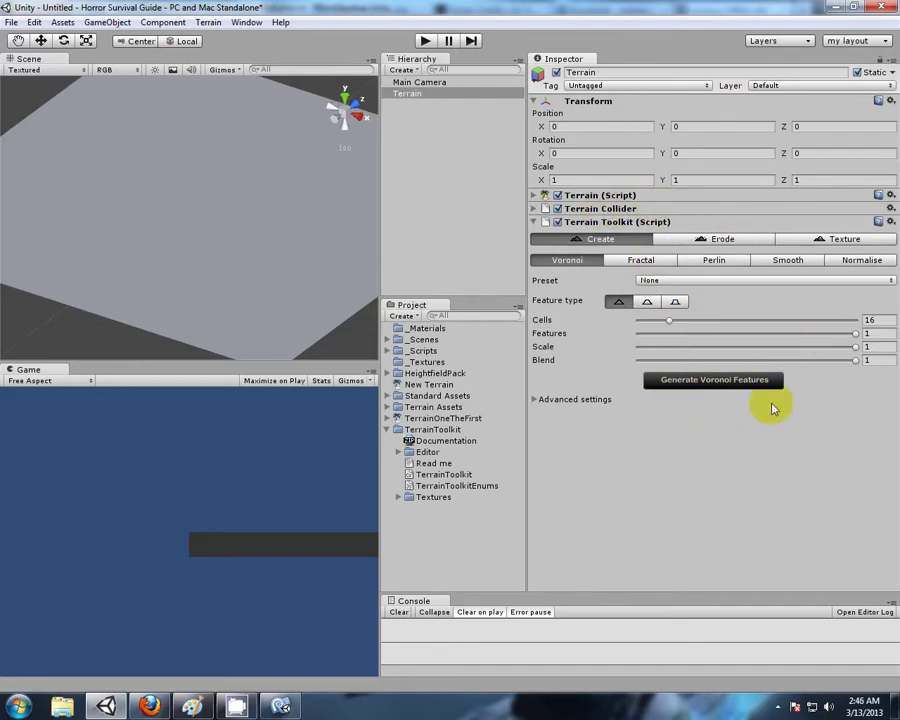
Step: Frame the whole terrain, generate Voronoi features on it with the default settings, and inspect the resulting relief from several angles
scroll(165, 240, "down", 8)
middle_click_drag(307, 318, 263, 336)
left_click_drag(308, 248, 302, 301, "alt")
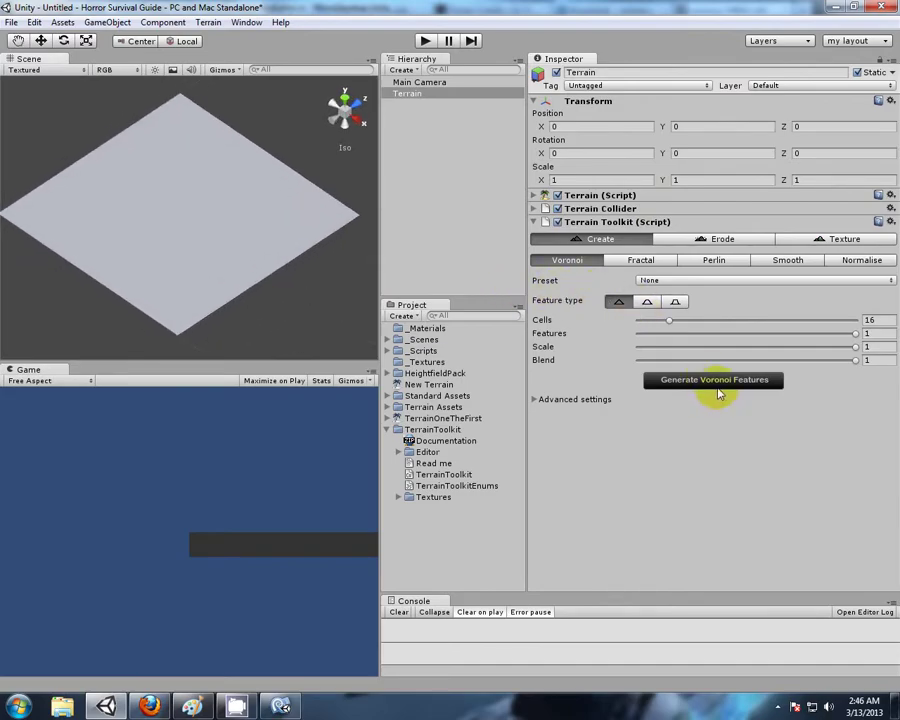
left_click_drag(296, 339, 315, 239, "alt")
left_click_drag(191, 313, 278, 304, "alt")
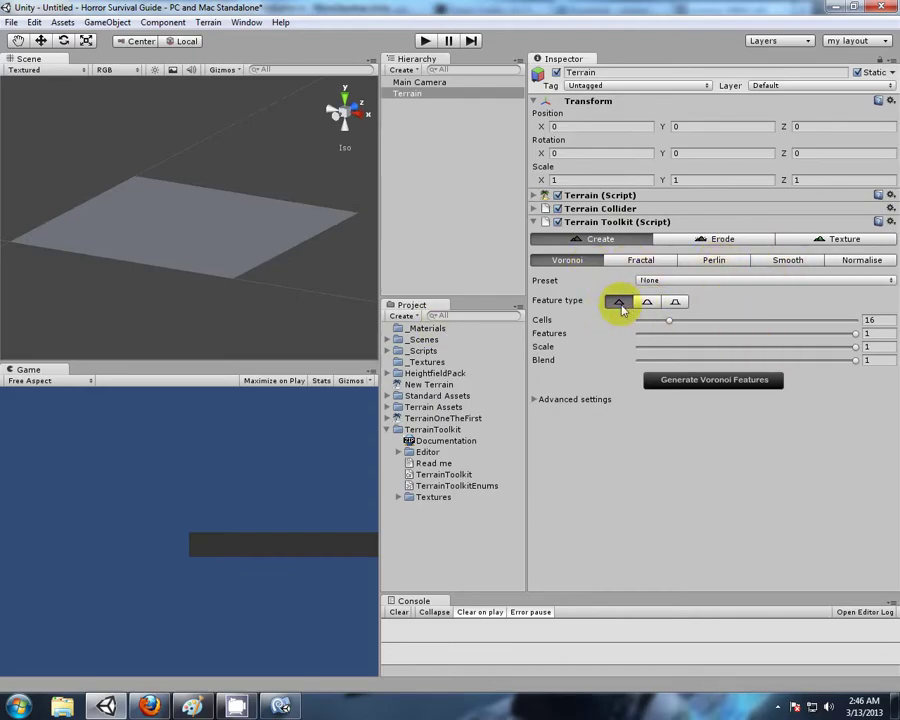
left_click(716, 389)
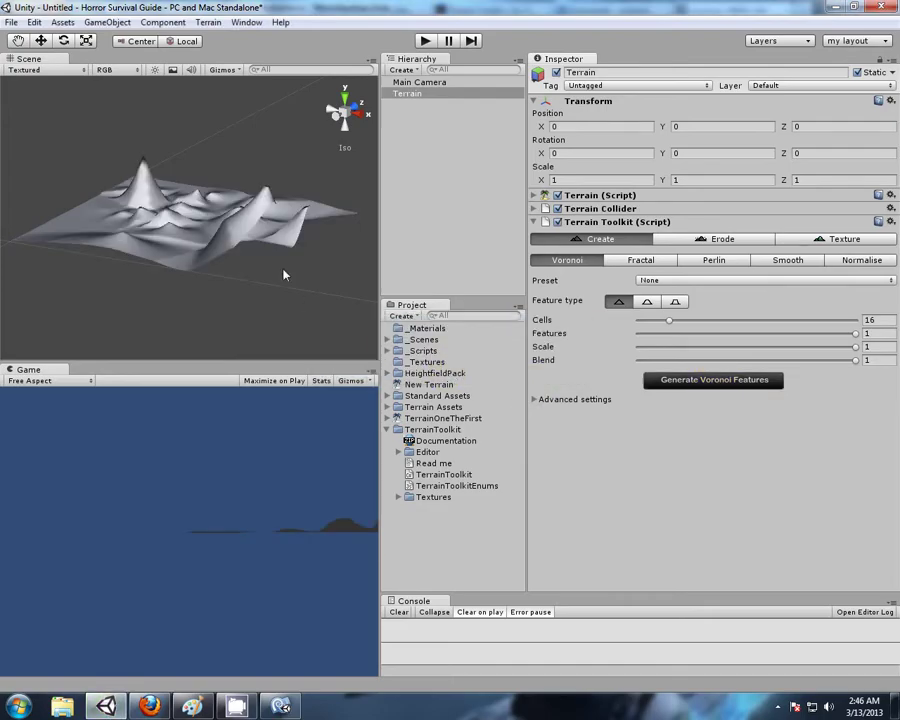
left_click_drag(78, 135, 120, 177, "alt")
left_click_drag(101, 130, 463, 273, "alt")
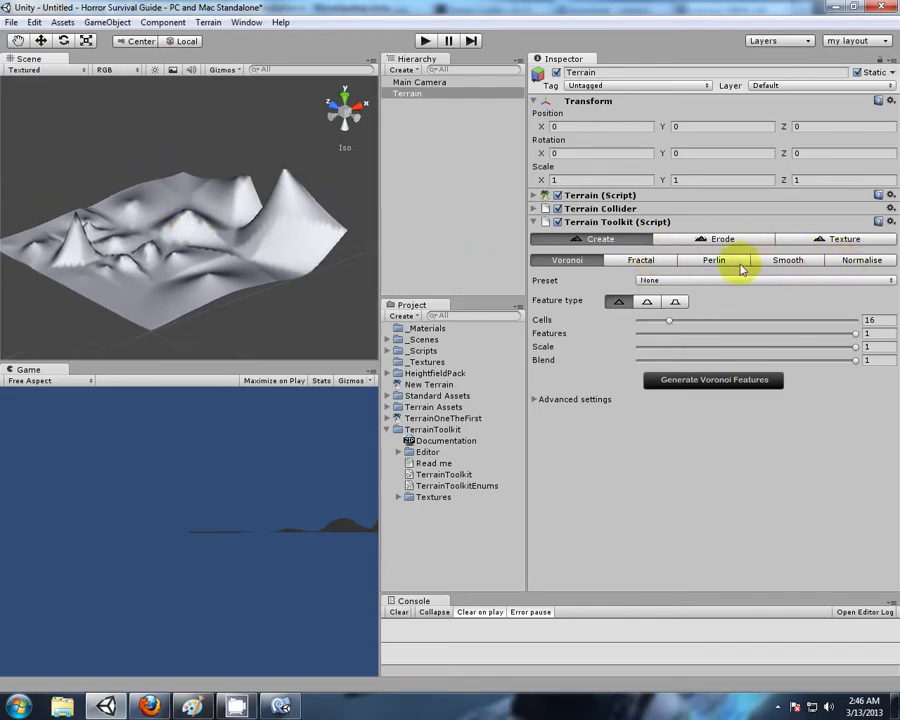
Step: Generate fractal terrain over the Voronoi relief with Blend set to 0.152, keeping Delta at 0.5
left_click(640, 262)
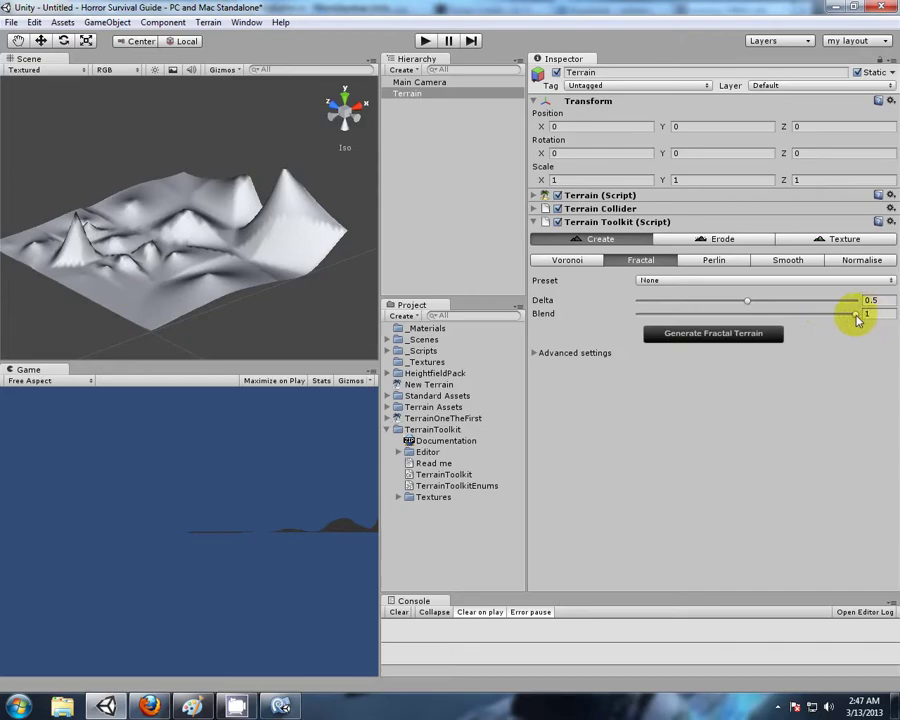
left_click_drag(856, 316, 669, 316)
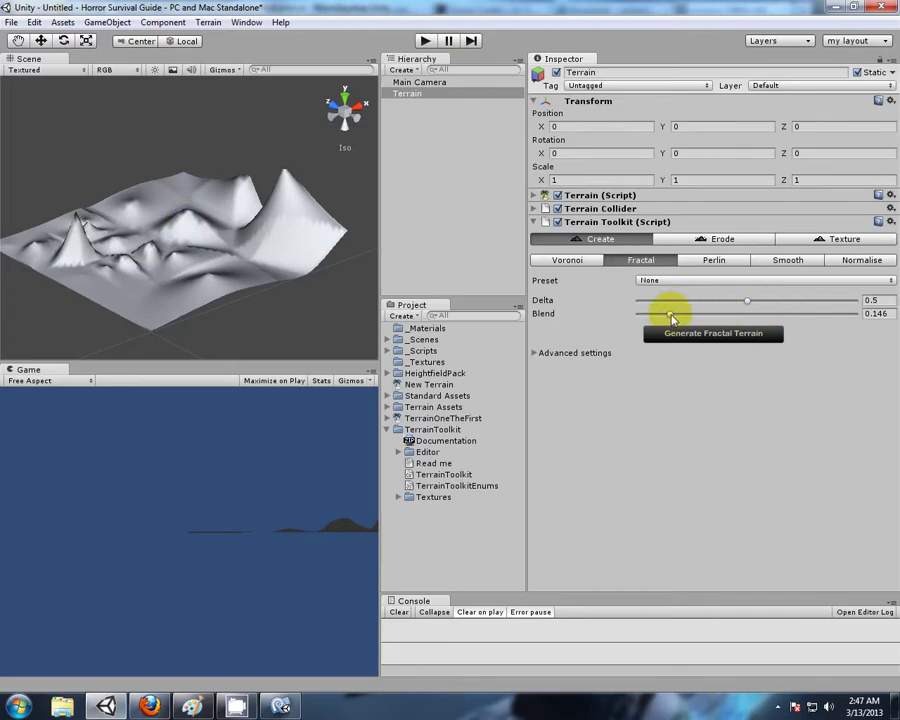
mouse_move(675, 318)
left_mouse_down()
mouse_move(710, 317)
mouse_move(681, 318)
left_mouse_up()
left_click_drag(100, 181, 215, 330, "alt")
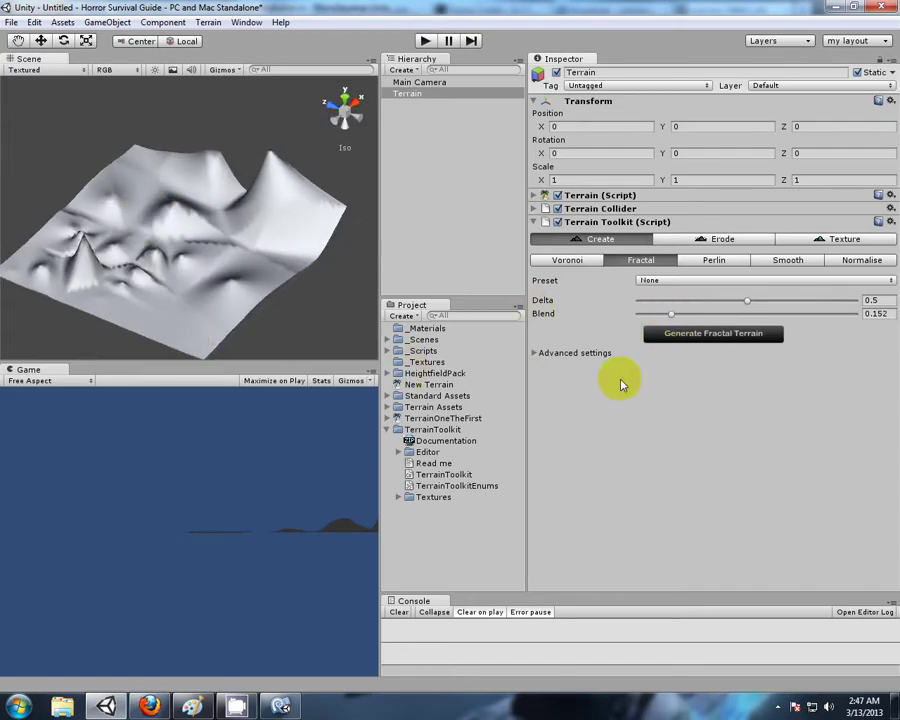
left_click(712, 344)
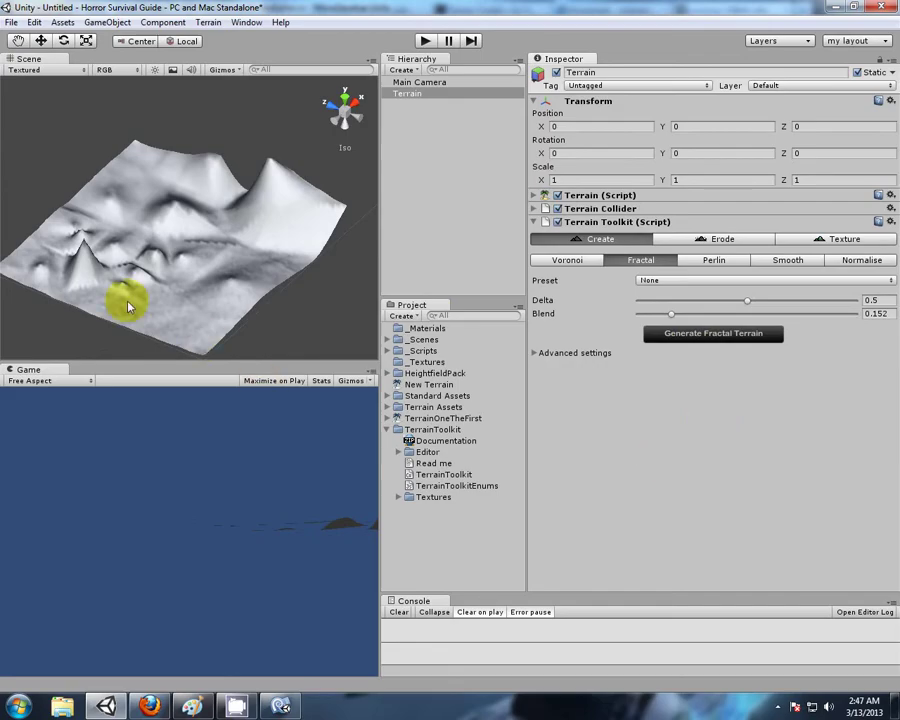
left_click_drag(128, 307, 200, 296, "alt")
scroll(201, 288, "down", 6)
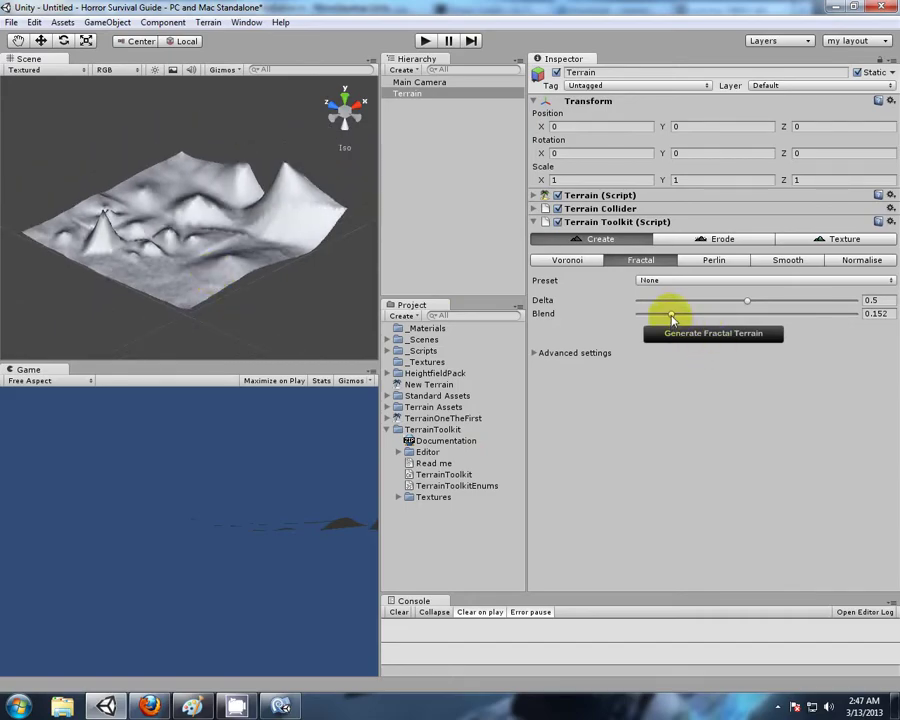
Step: Set the fractal Delta to 0.617 and Blend to 0.349, and generate the fractal terrain again
left_click_drag(689, 315, 772, 307)
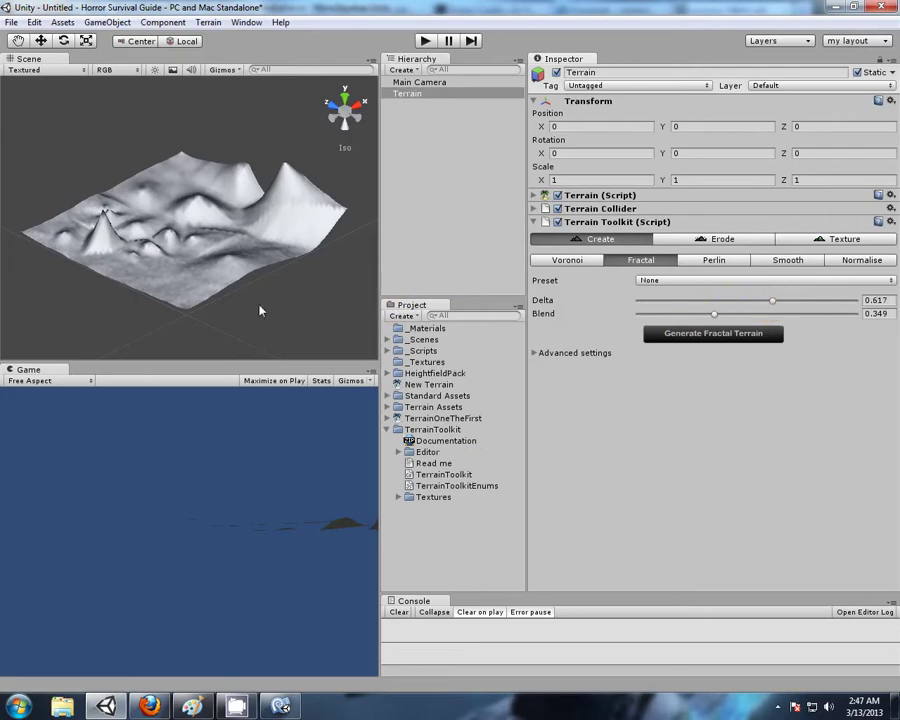
scroll(160, 283, "up", 2)
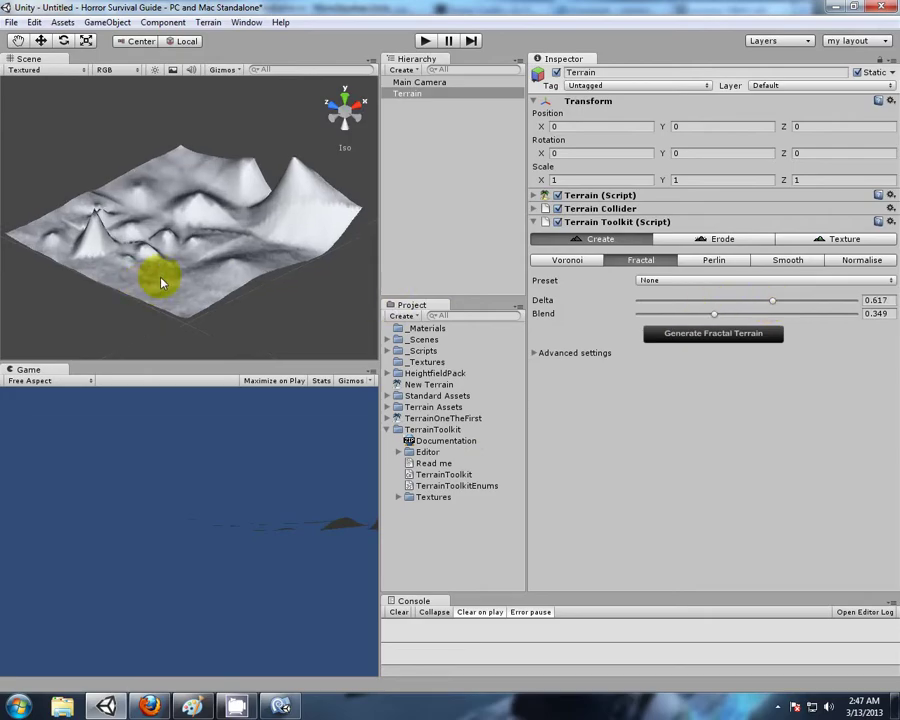
left_click(708, 337)
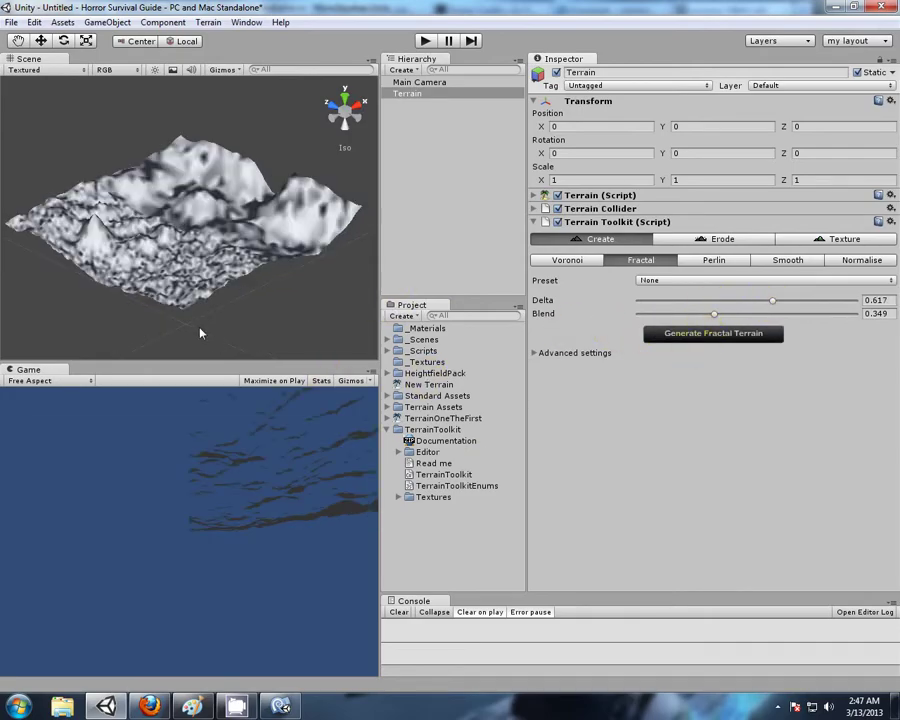
mouse_move(237, 316)
left_mouse_down("alt")
mouse_move(446, 296)
mouse_move(234, 323)
mouse_move(253, 317)
left_mouse_up("alt")
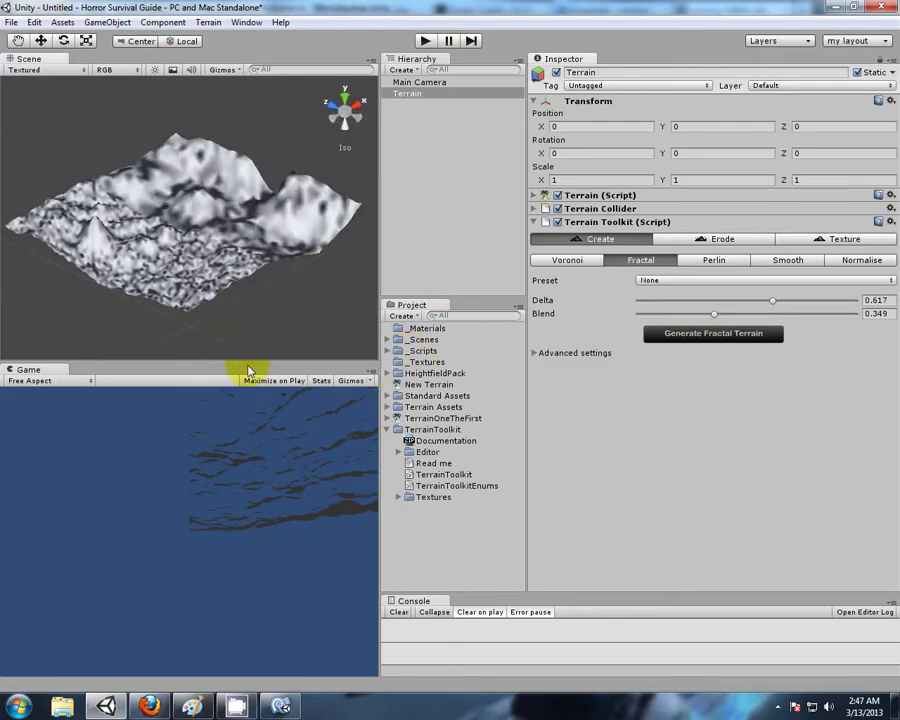
Step: Undo the last fractal generation, regenerate the fractal terrain with Blend set to 0.281, and inspect the relief from several angles
key("ctrl+z")
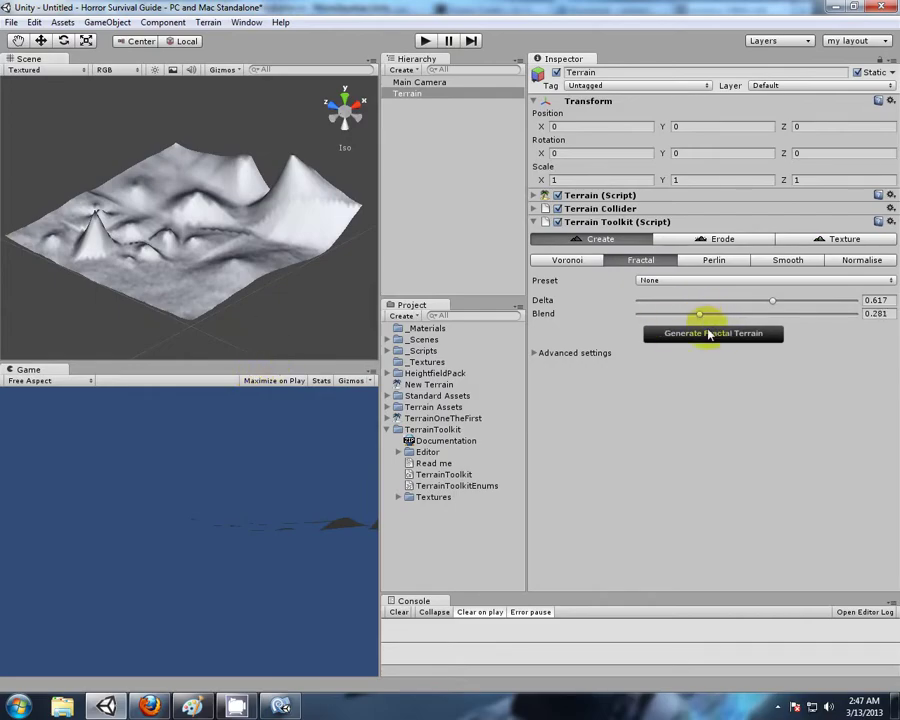
left_click(708, 334)
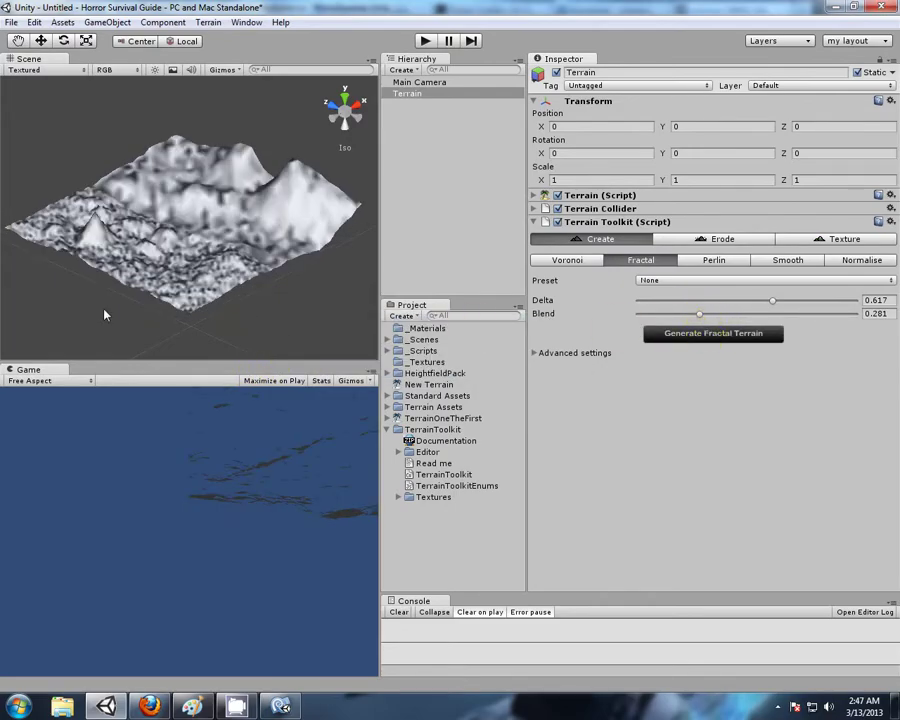
left_click_drag(50, 178, 203, 249, "alt")
scroll(208, 304, "up", 5)
mouse_move(207, 305)
left_mouse_down("alt")
mouse_move(181, 287)
mouse_move(108, 187)
mouse_move(125, 261)
mouse_move(201, 265)
mouse_move(181, 251)
mouse_move(131, 277)
mouse_move(251, 245)
mouse_move(138, 251)
mouse_move(221, 296)
left_mouse_up("alt")
left_click_drag(106, 208, 227, 250, "alt")
scroll(227, 250, "down", 4)
scroll(227, 250, "down", 8)
middle_click_drag(270, 268, 199, 284)
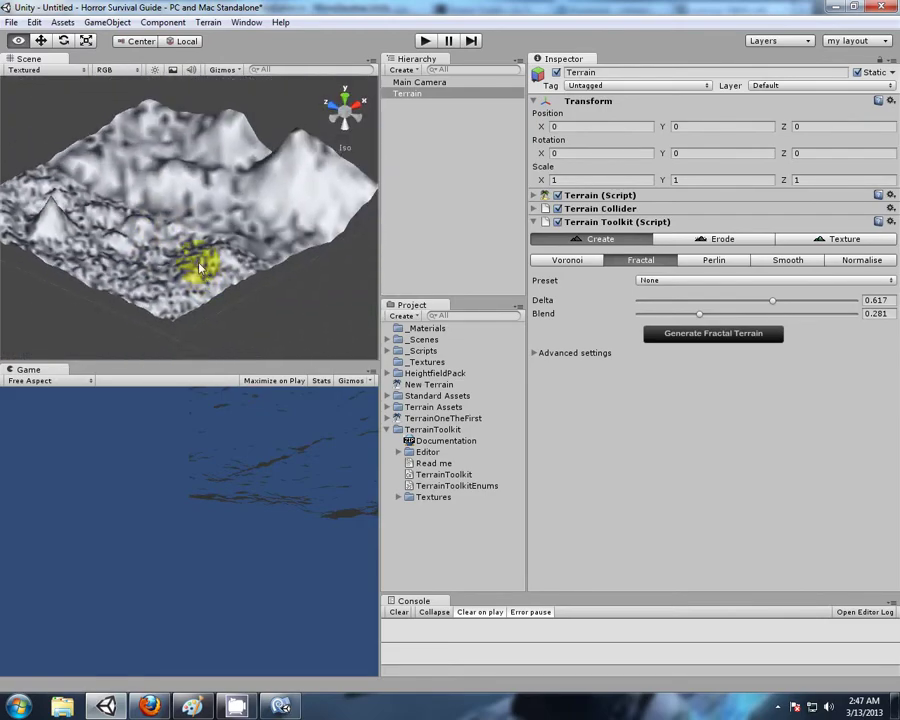
left_click_drag(200, 267, 270, 250, "alt")
Step: Generate Perlin terrain over the existing relief with Blend set to 0.065, keeping the other Perlin settings at their defaults
left_click(707, 262)
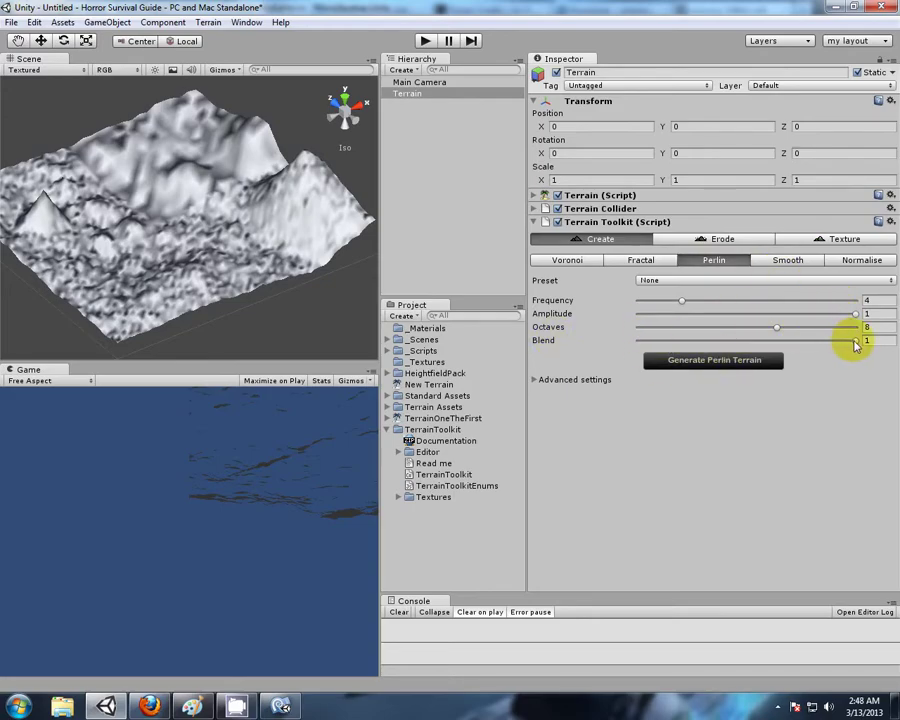
left_click_drag(855, 341, 650, 344)
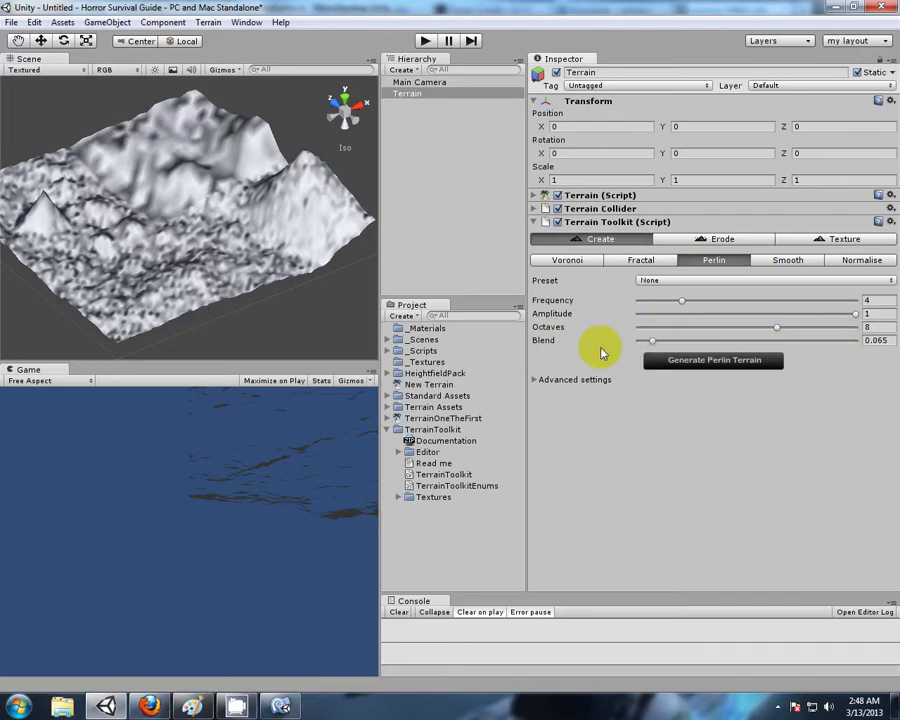
left_click_drag(141, 257, 127, 217, "alt")
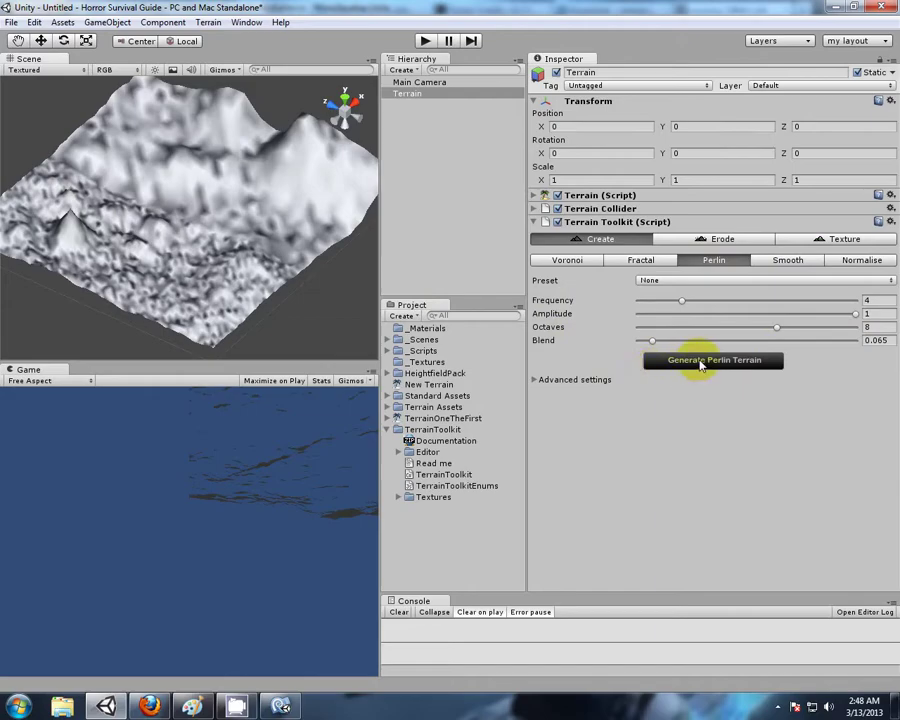
left_click(700, 361)
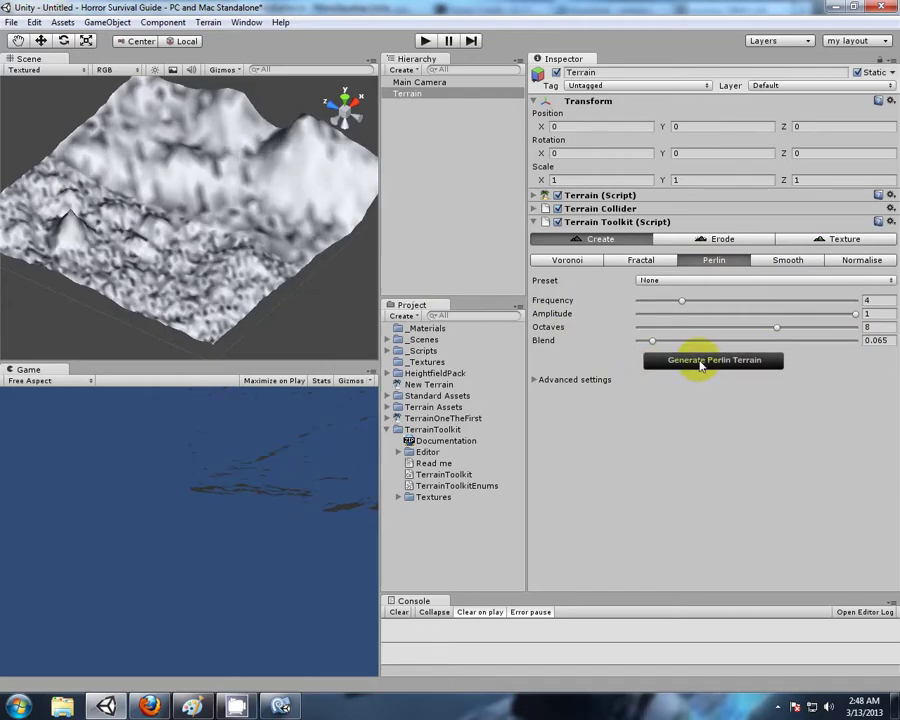
left_click(220, 293)
left_click_drag(283, 338, 366, 293, "alt")
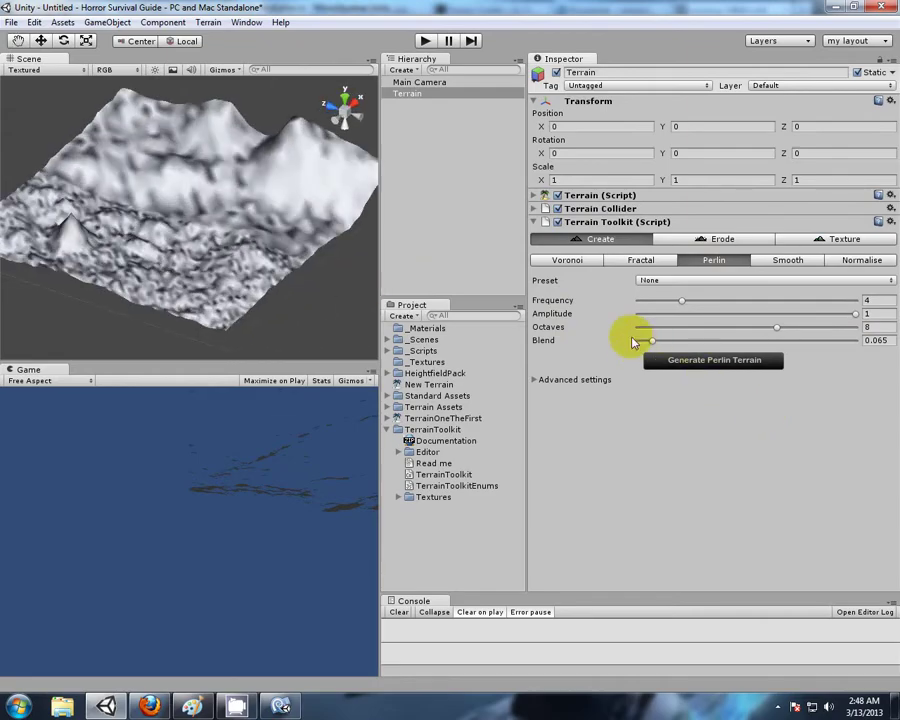
Step: Set the Perlin Octaves to 4, generate the Perlin terrain again, and inspect its surface up close and as a whole
left_click_drag(783, 332, 698, 330)
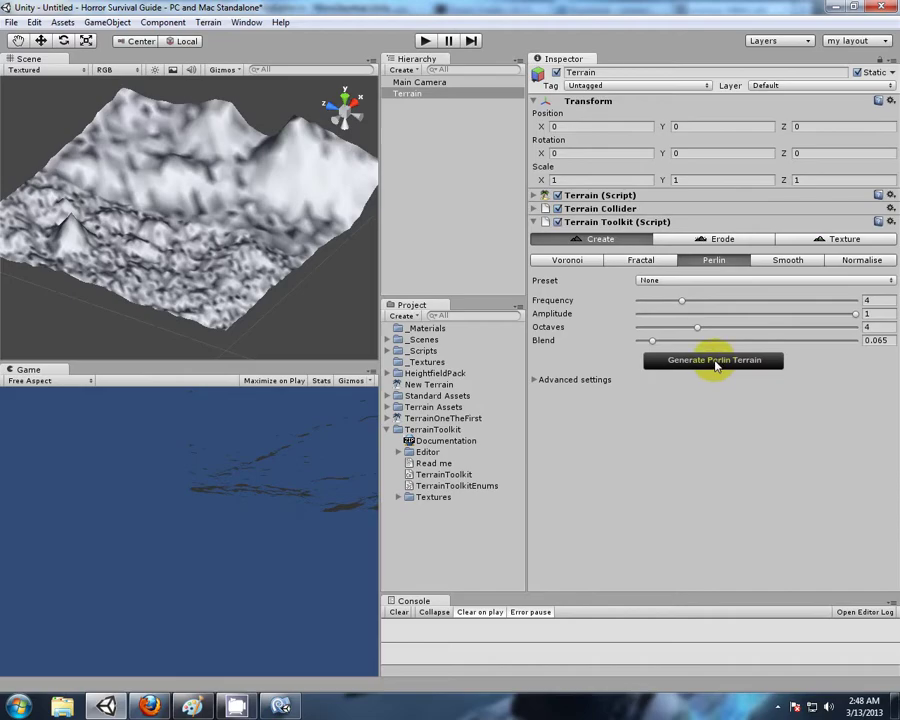
left_click(716, 362)
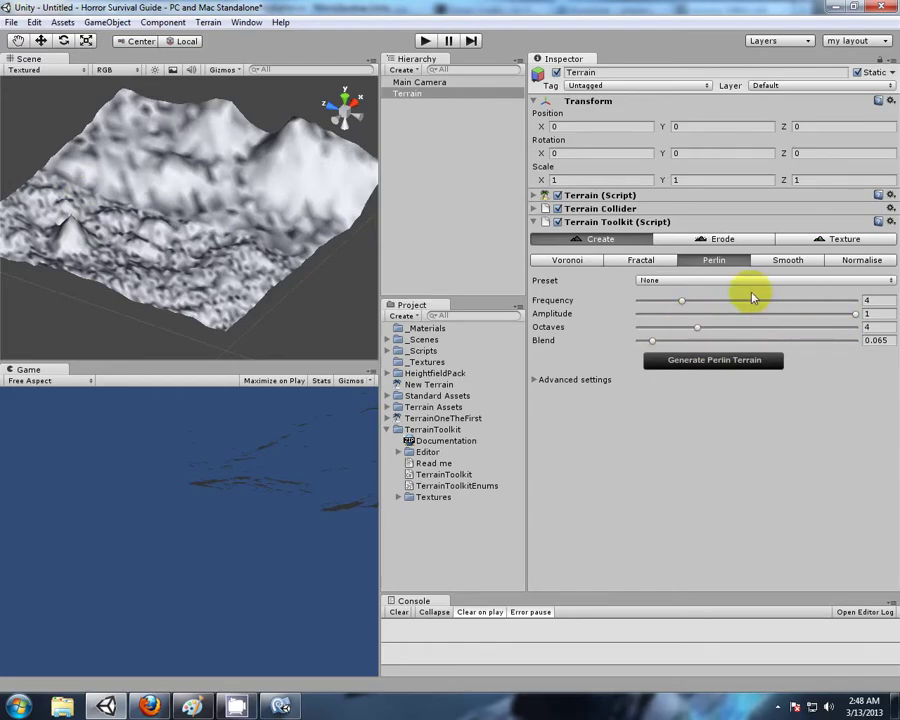
left_click_drag(287, 303, 261, 235, "alt")
scroll(200, 178, "up", 5)
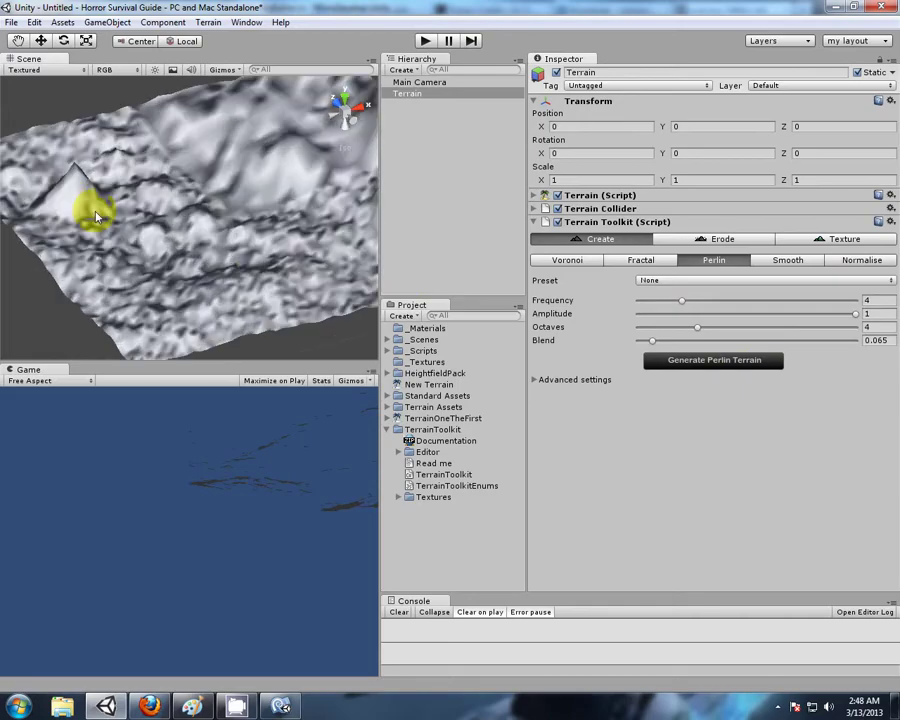
left_click_drag(78, 193, 602, 245, "alt")
left_click(791, 260)
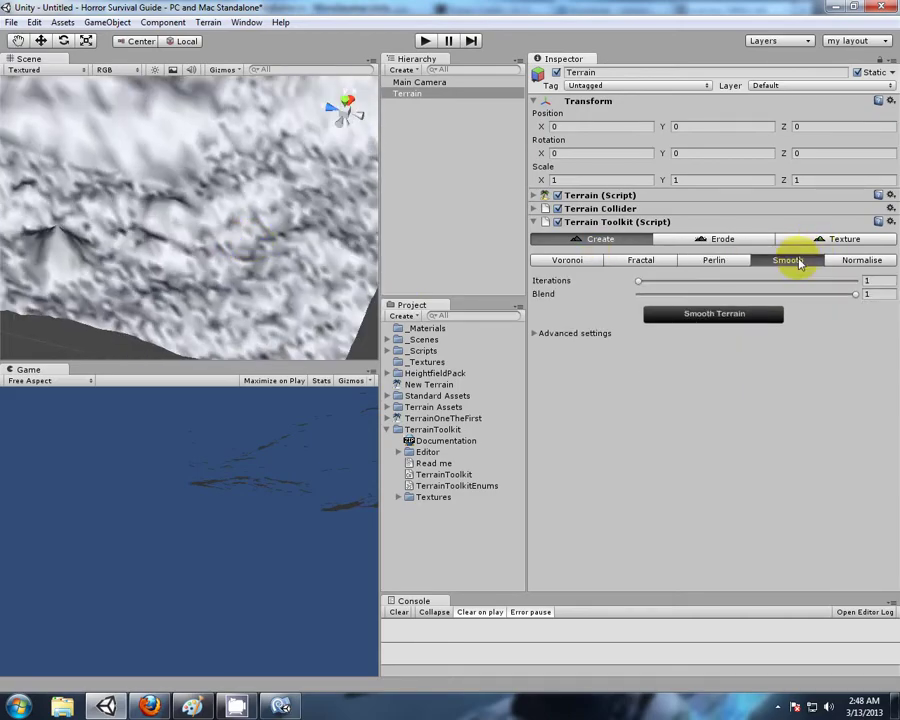
scroll(213, 233, "down", 5)
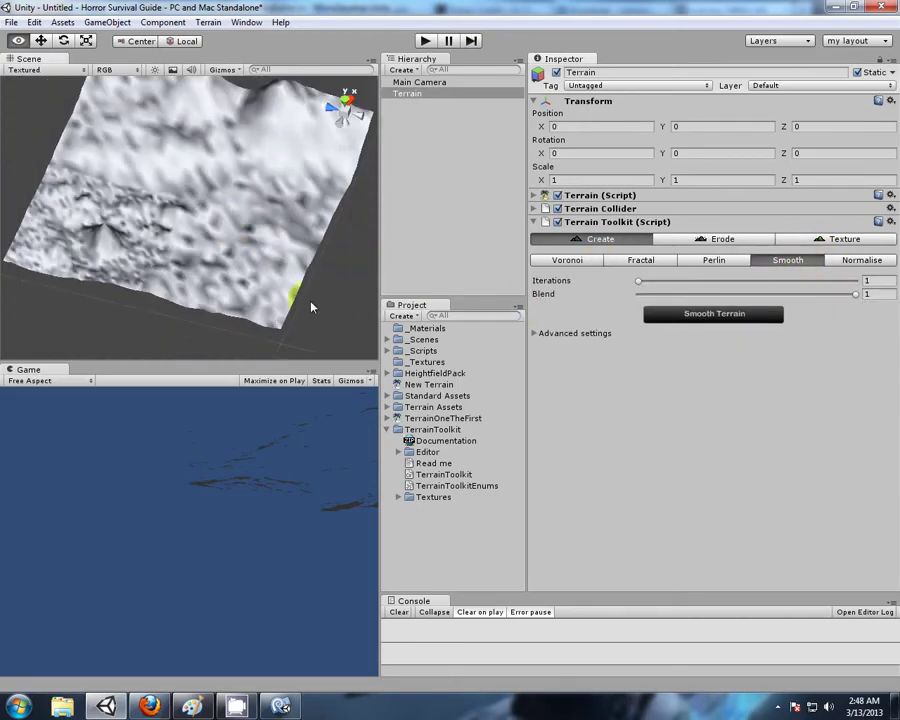
left_click_drag(311, 305, 207, 176, "alt")
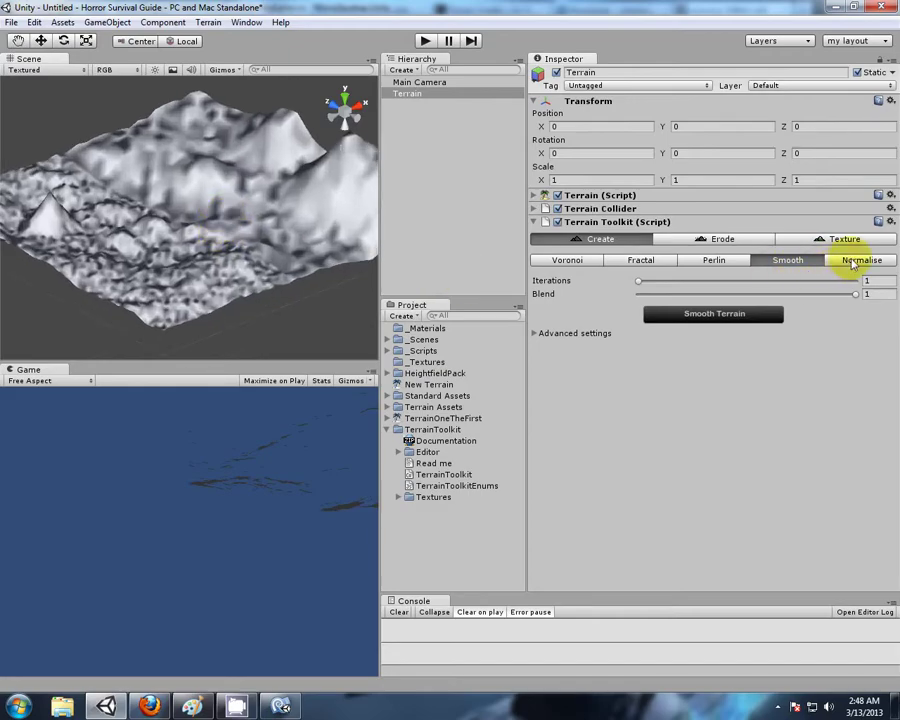
Step: Normalise the terrain with Blend set to 0.282, keeping the minimum height at 0 and the maximum height at 1
left_click(862, 260)
left_click_drag(168, 294, 93, 243, "alt")
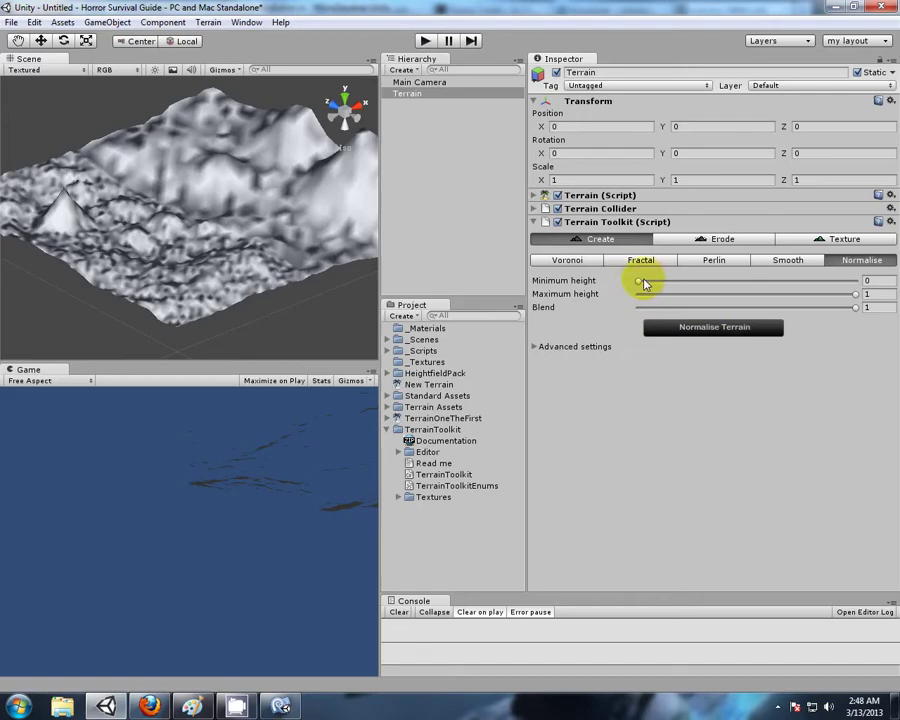
left_click_drag(857, 312, 704, 311)
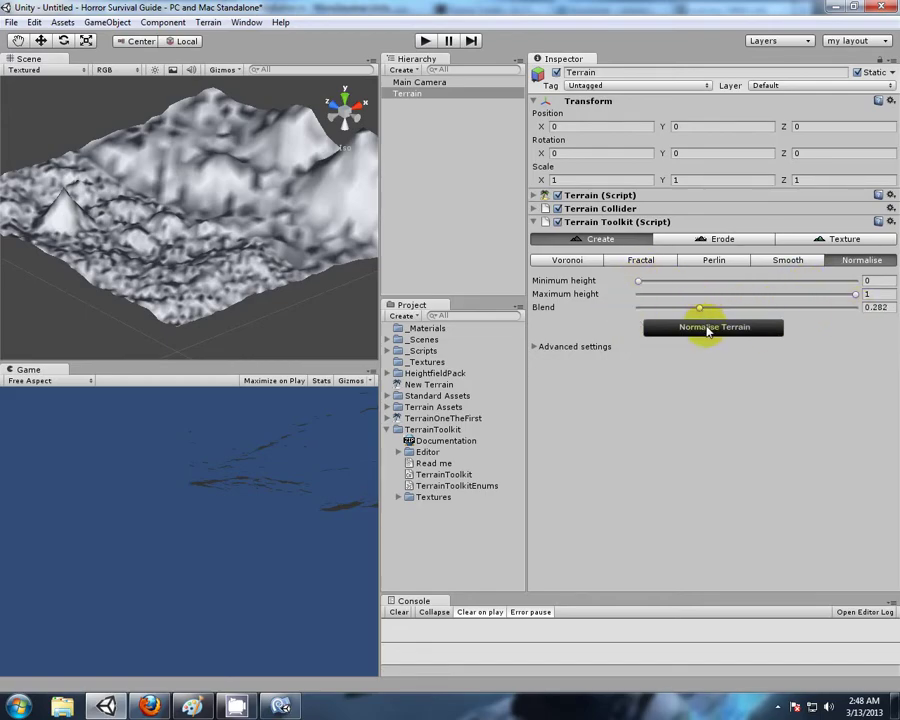
left_click(707, 329)
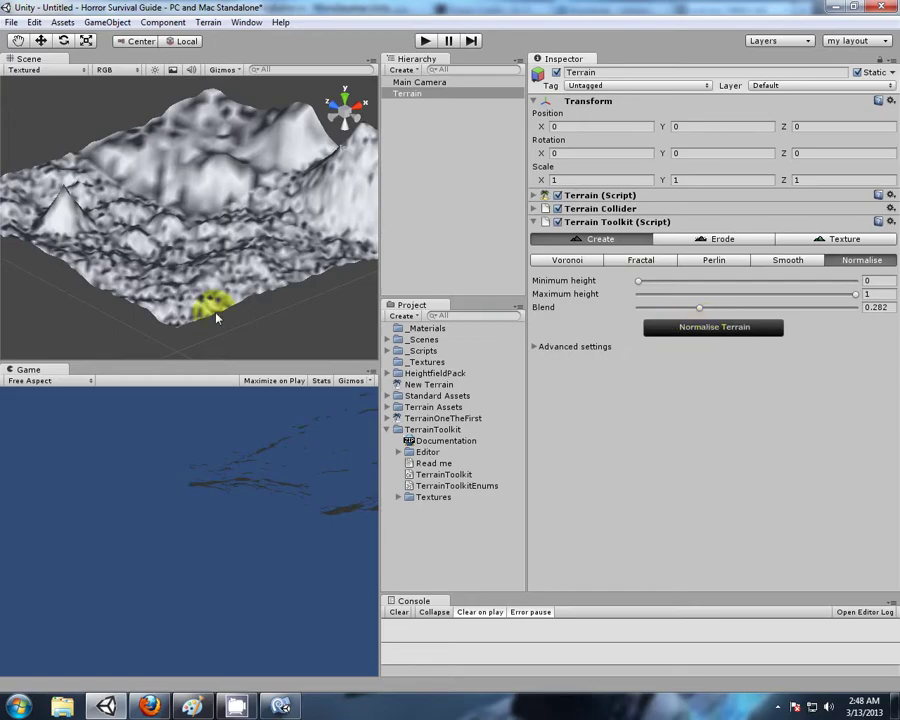
left_click_drag(211, 305, 267, 257, "alt")
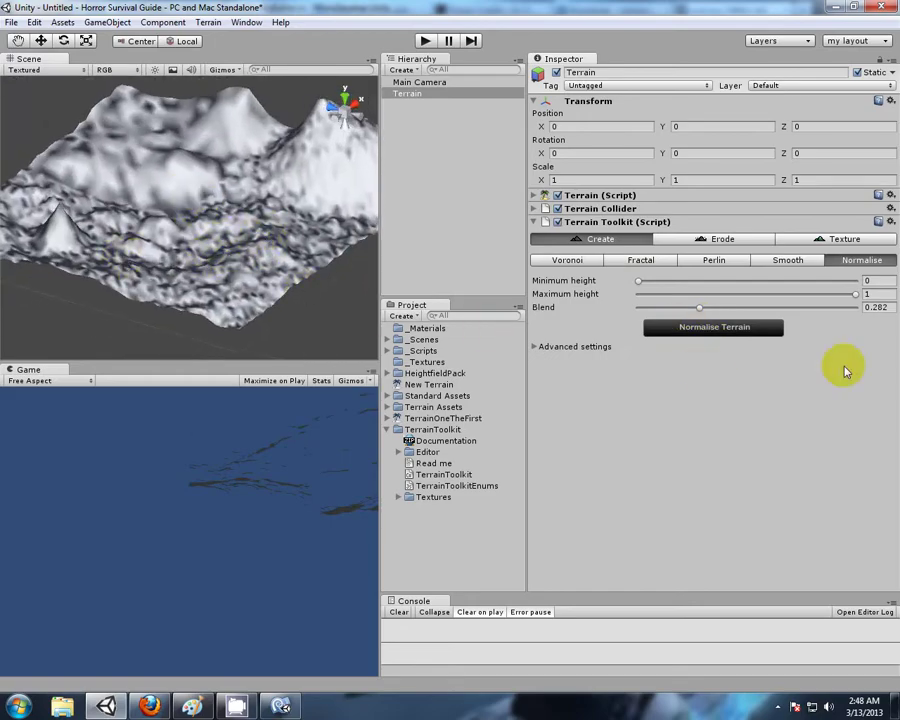
left_click_drag(237, 310, 300, 225, "alt")
Step: Smooth the terrain three times with Iterations at 1 and Blend set to 0.372, checking the surface up close
left_click(788, 261)
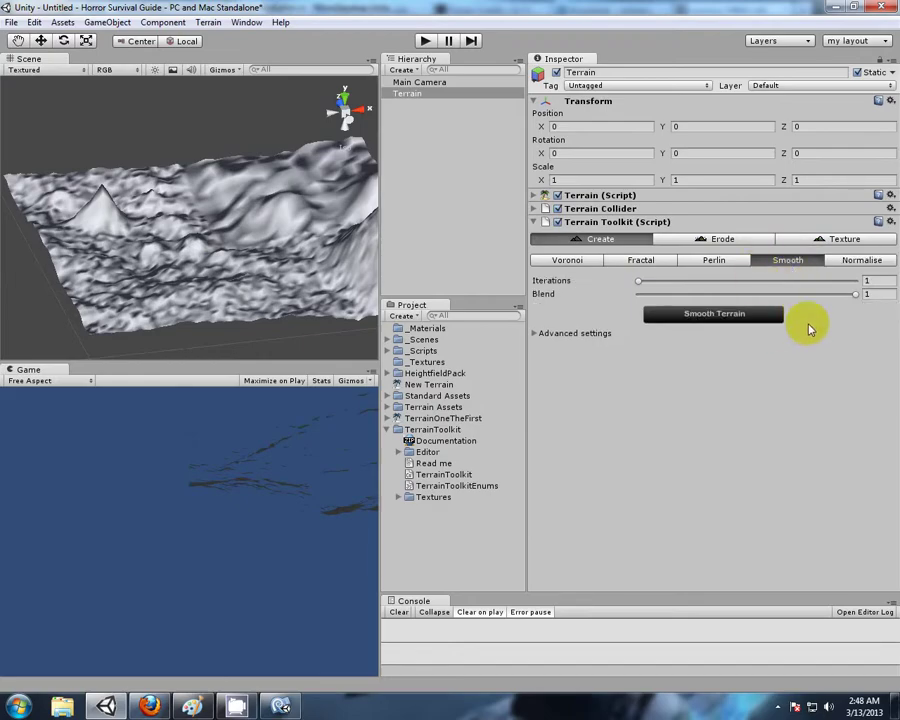
left_click_drag(856, 297, 685, 297)
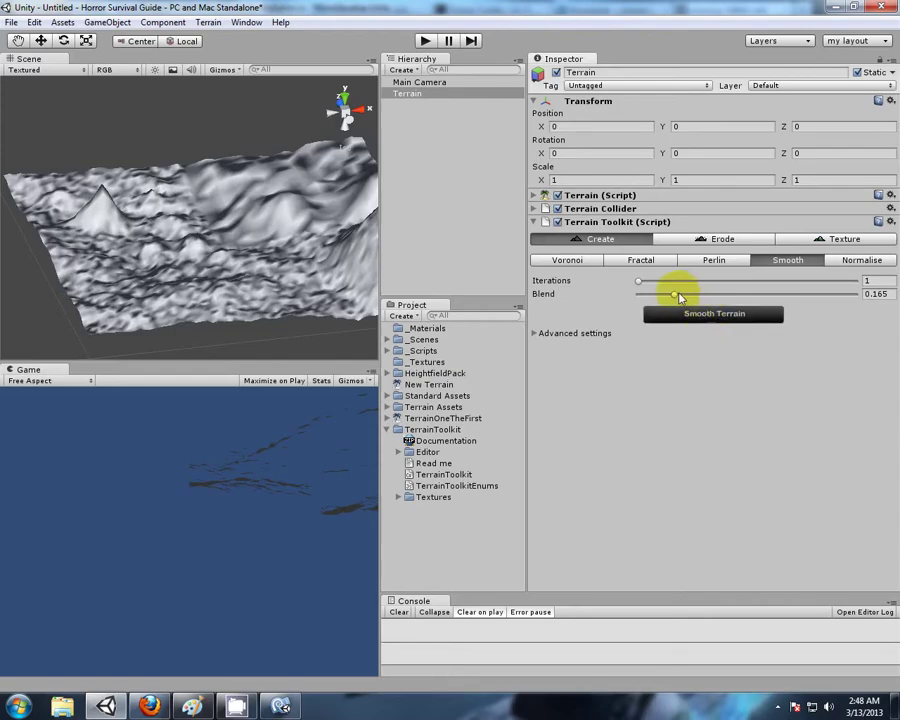
left_click_drag(674, 296, 718, 298)
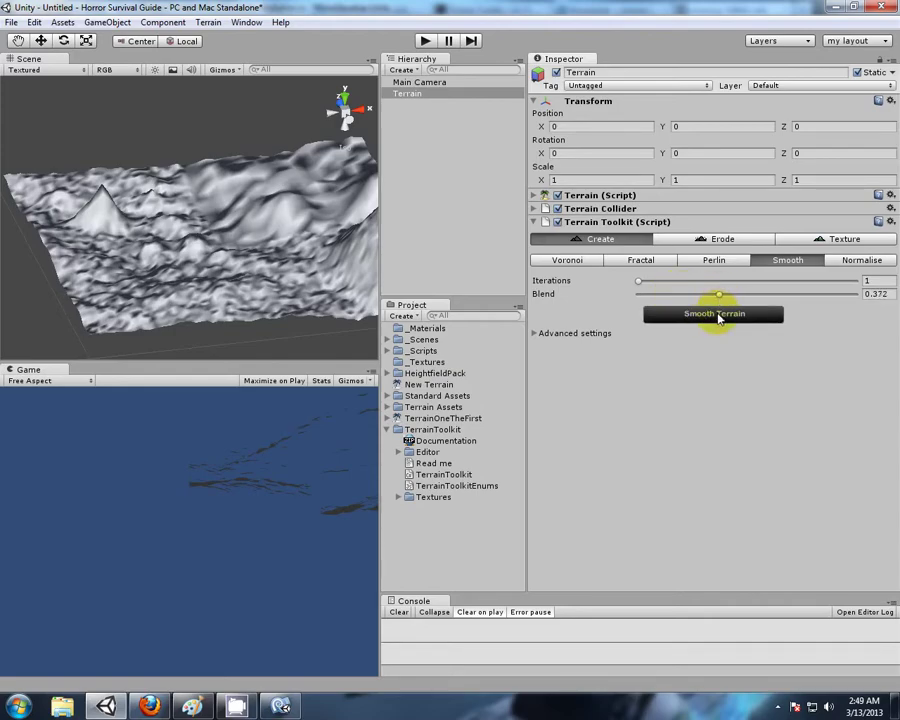
left_click(717, 318)
left_click_drag(88, 166, 226, 239, "alt")
scroll(226, 239, "up", 4)
scroll(119, 199, "up", 4)
left_click_drag(221, 291, 235, 243, "alt")
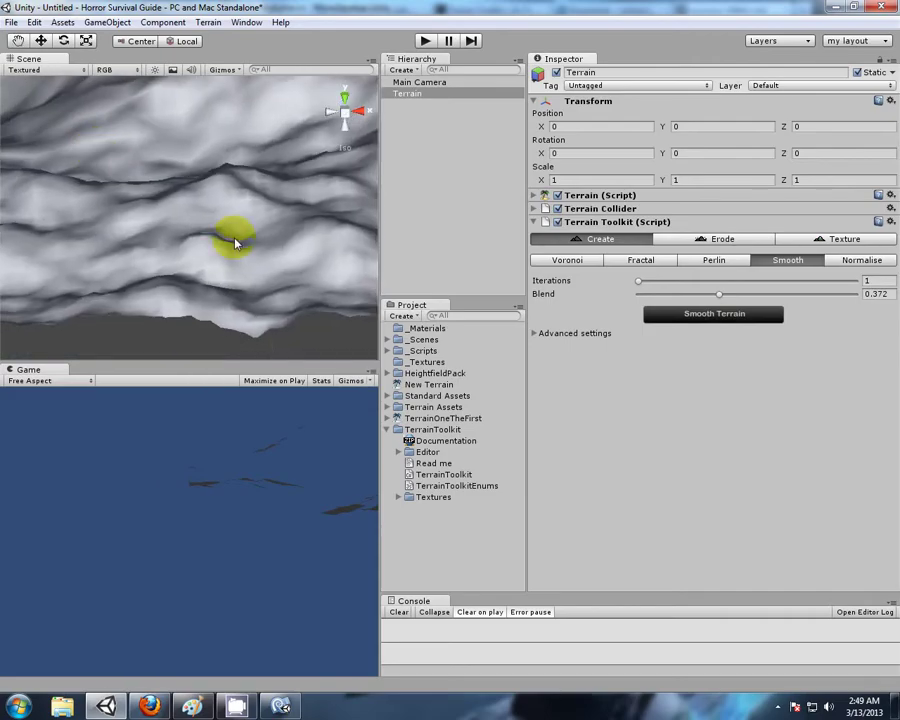
left_click(714, 314)
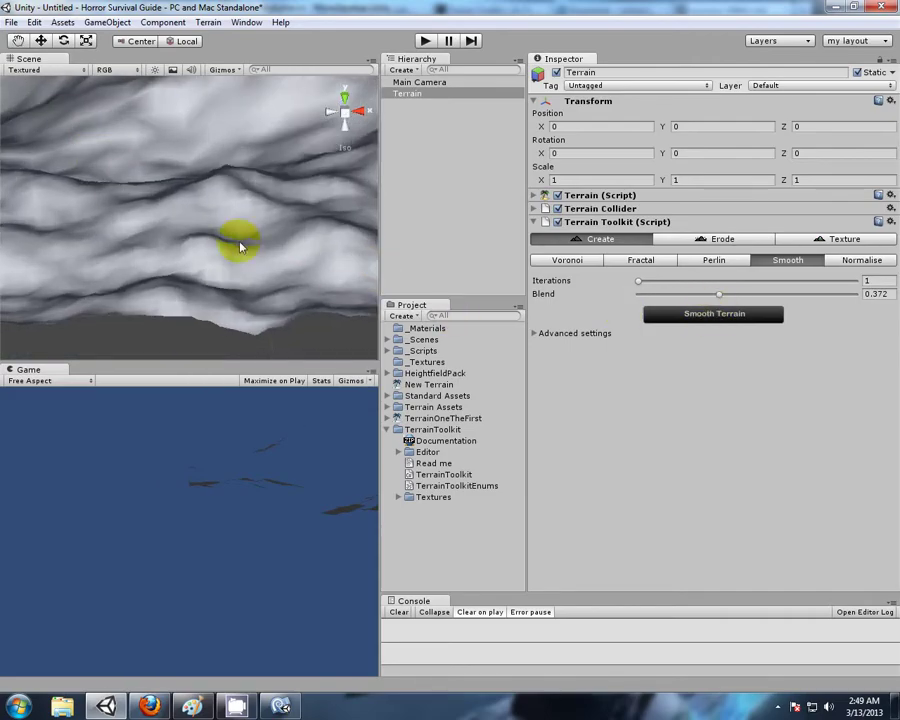
left_click(720, 314)
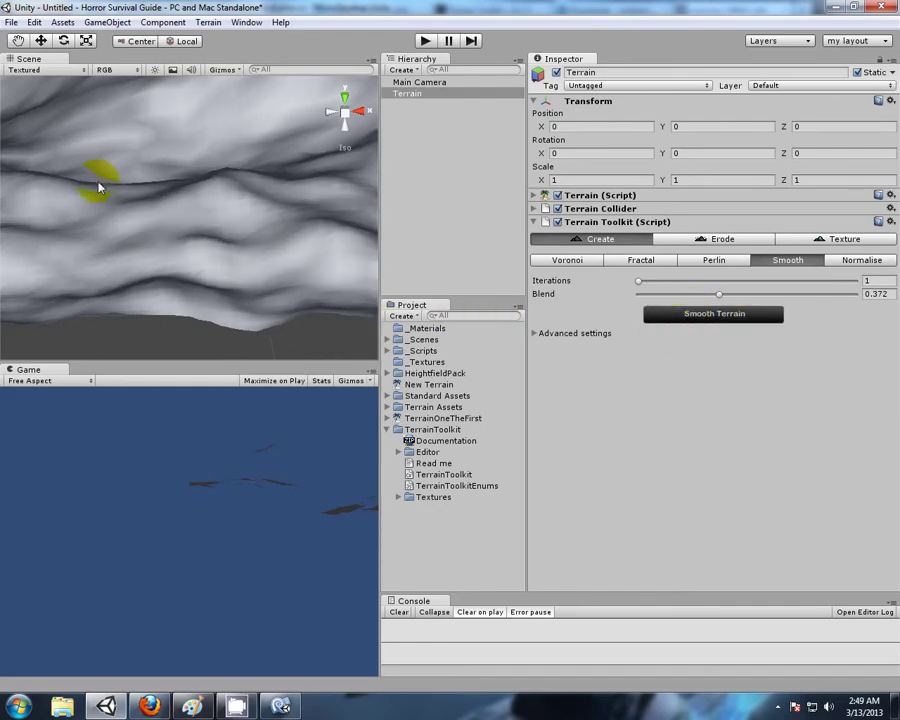
Step: Try to undo the smoothing passes, and bring the whole terrain back into view
key("ctrl+z")
key("ctrl+z")
key("ctrl+z")
key("ctrl+z")
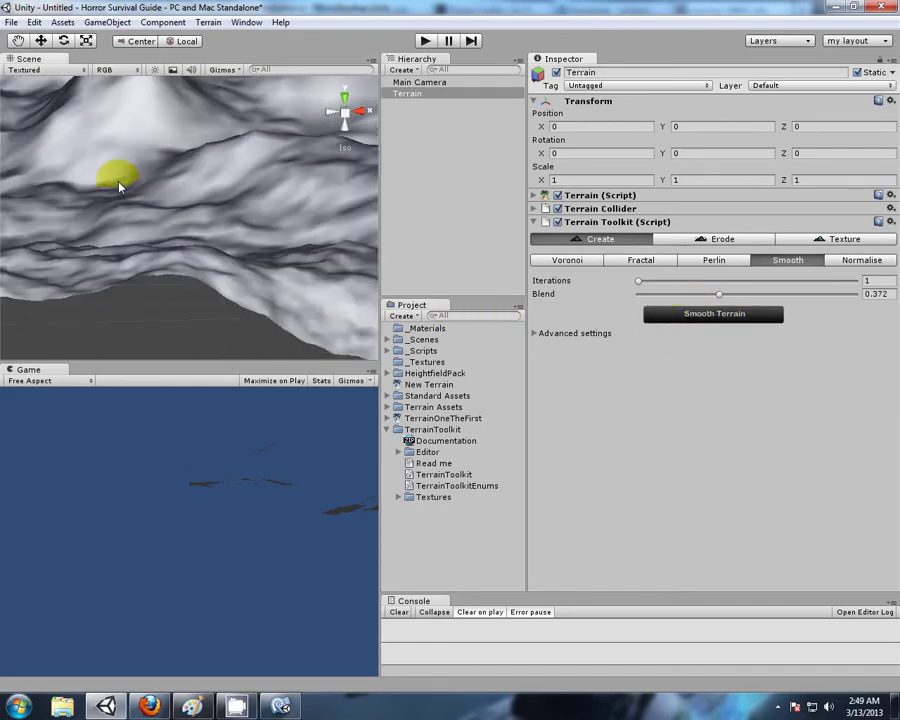
key("ctrl+z")
scroll(119, 193, "down", 10)
left_click_drag(108, 194, 230, 215, "alt")
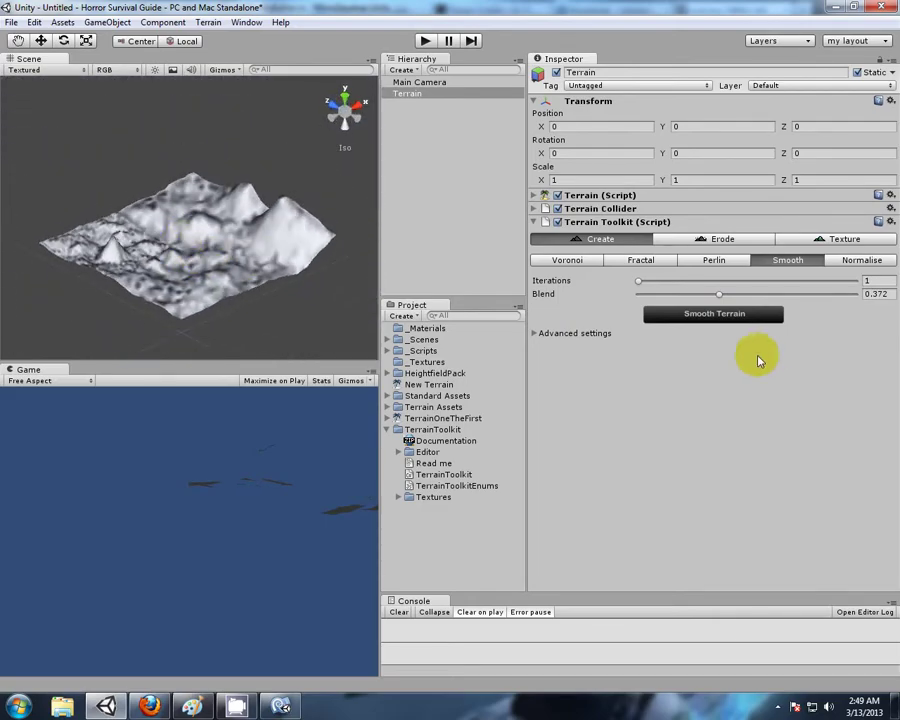
Step: Review the presets offered for Voronoi, Fractal and Perlin generation, leaving them at None, and examine the terrain from several sides
left_click(586, 263)
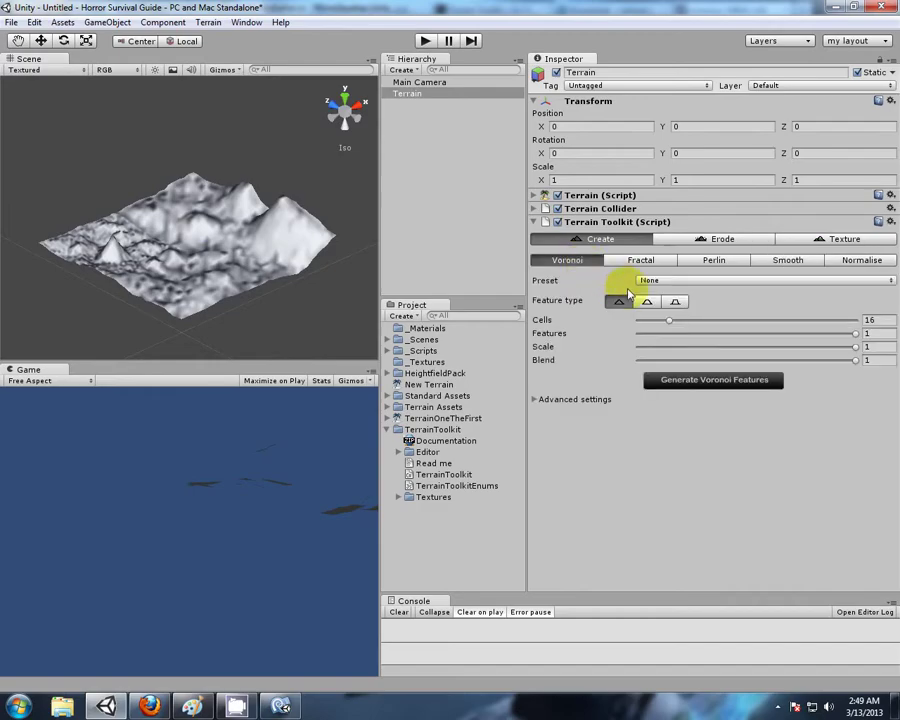
left_click(708, 283)
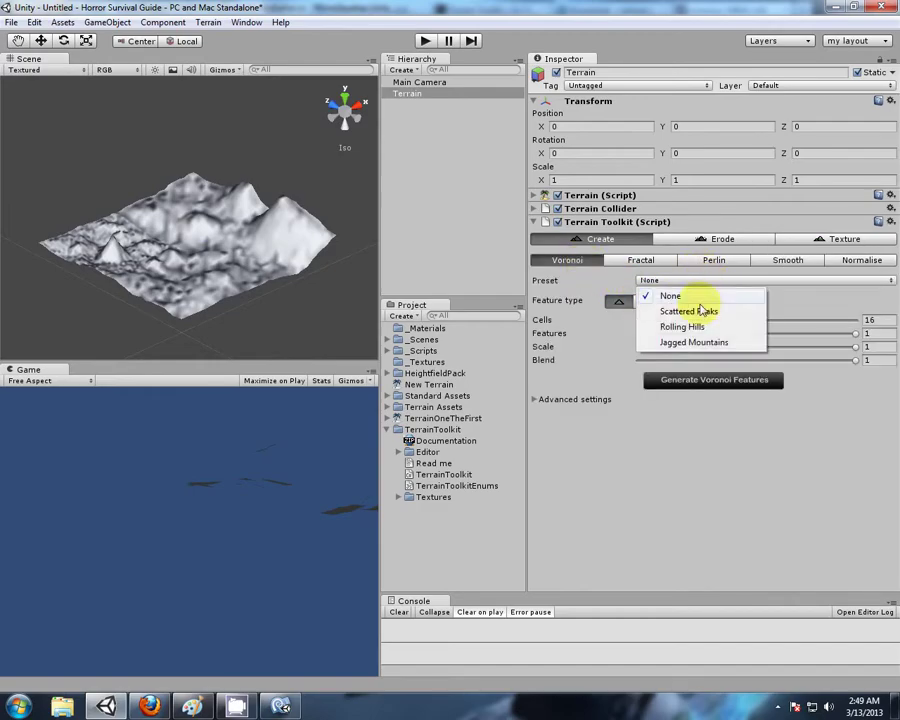
left_click(638, 262)
left_click(700, 281)
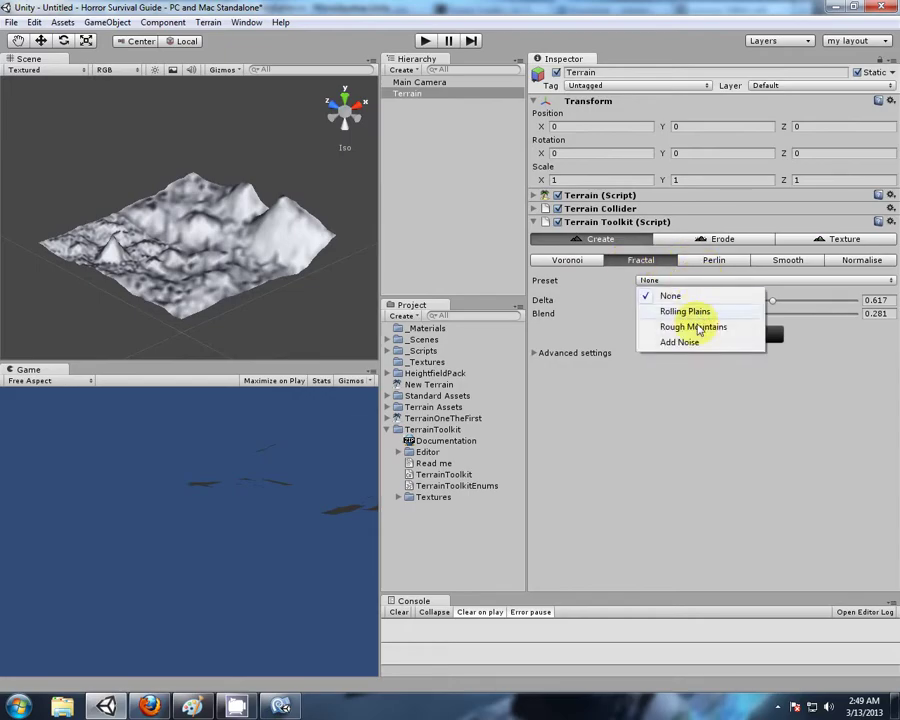
left_click(713, 261)
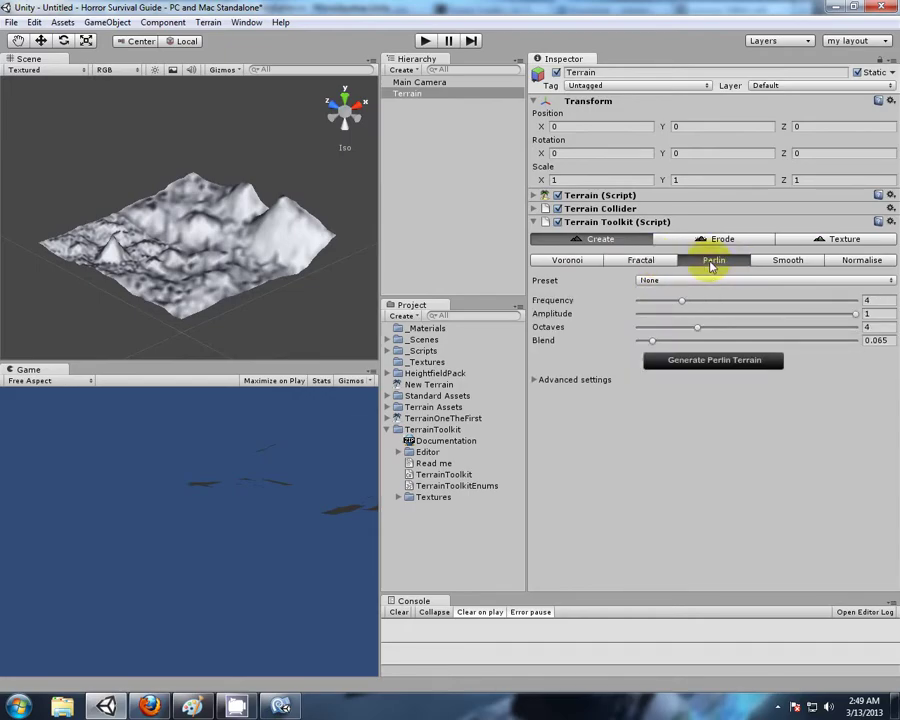
left_click(708, 283)
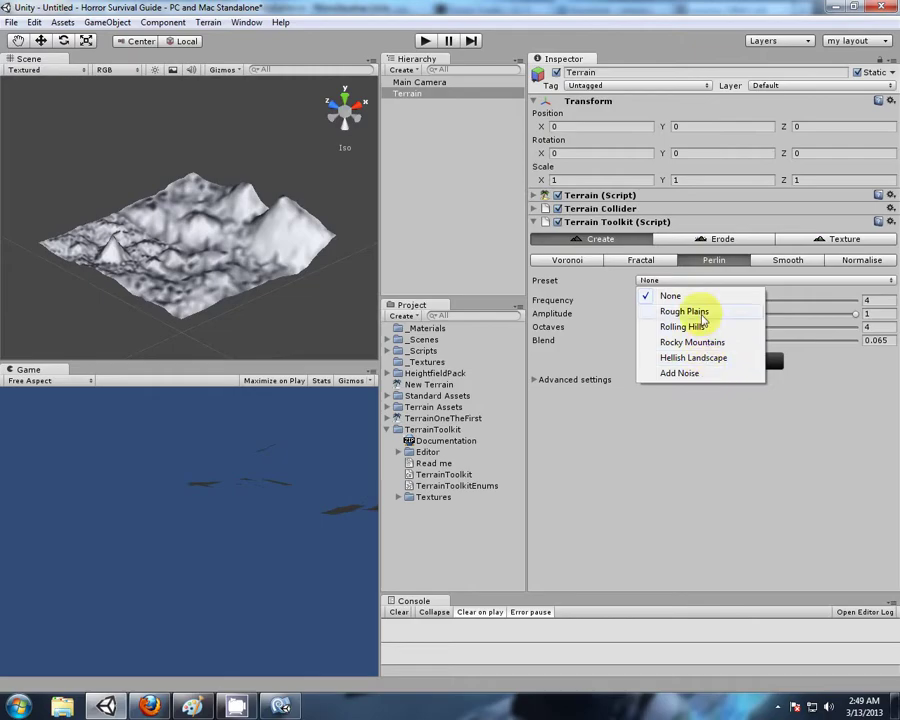
left_click(723, 295)
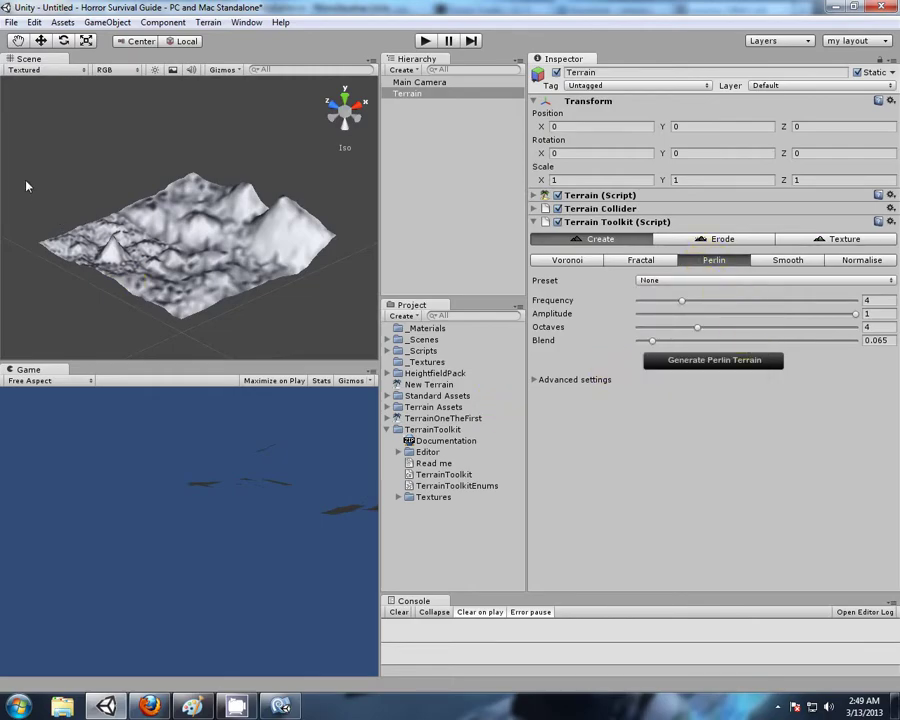
left_click_drag(68, 158, 609, 145, "alt")
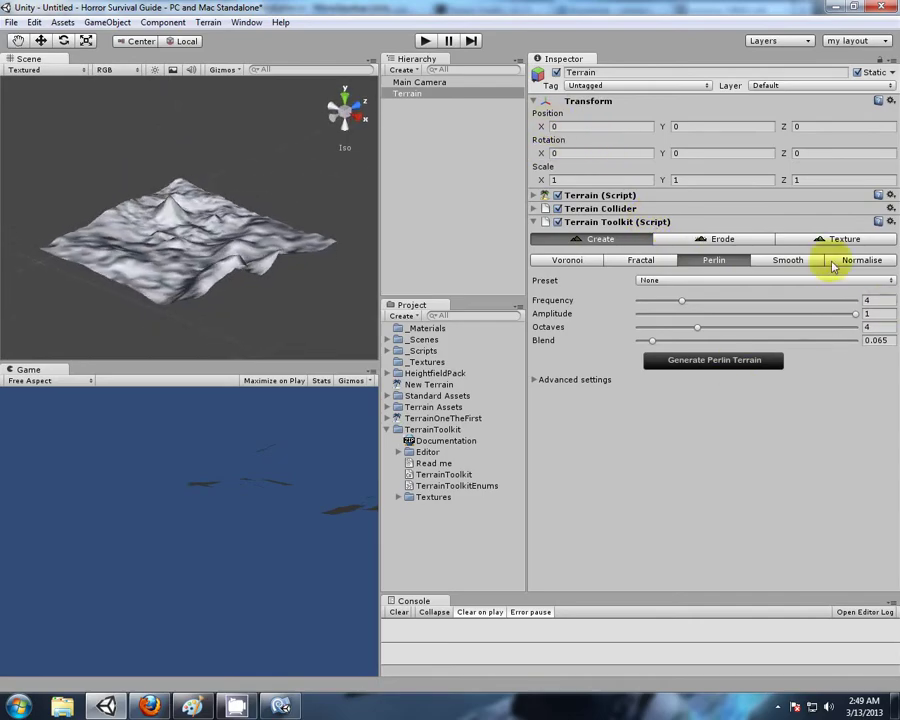
left_click_drag(527, 255, 262, 201, "alt")
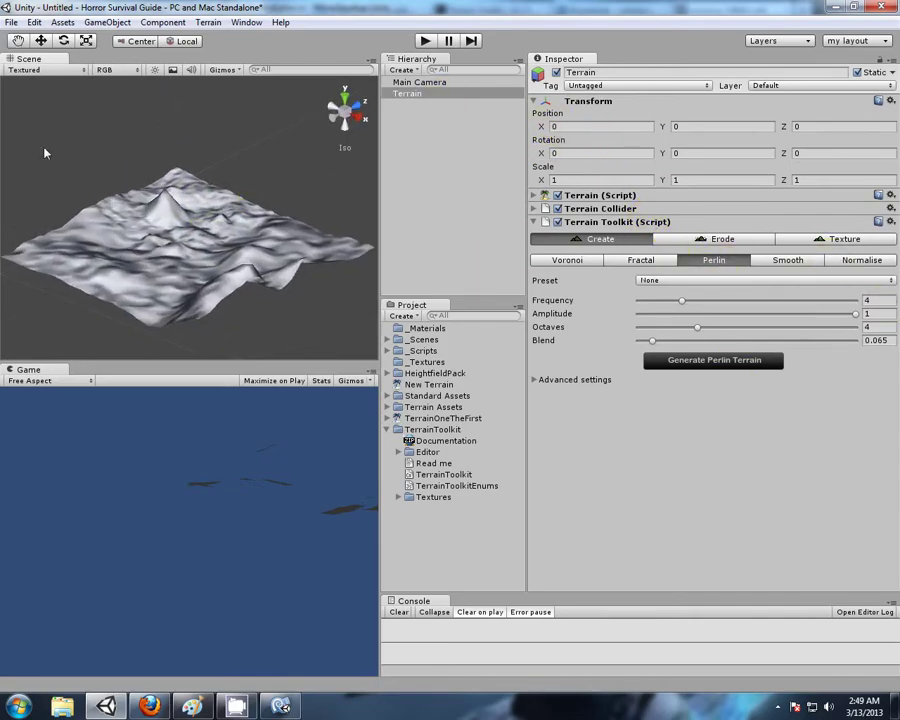
left_click_drag(44, 152, 173, 159, "alt")
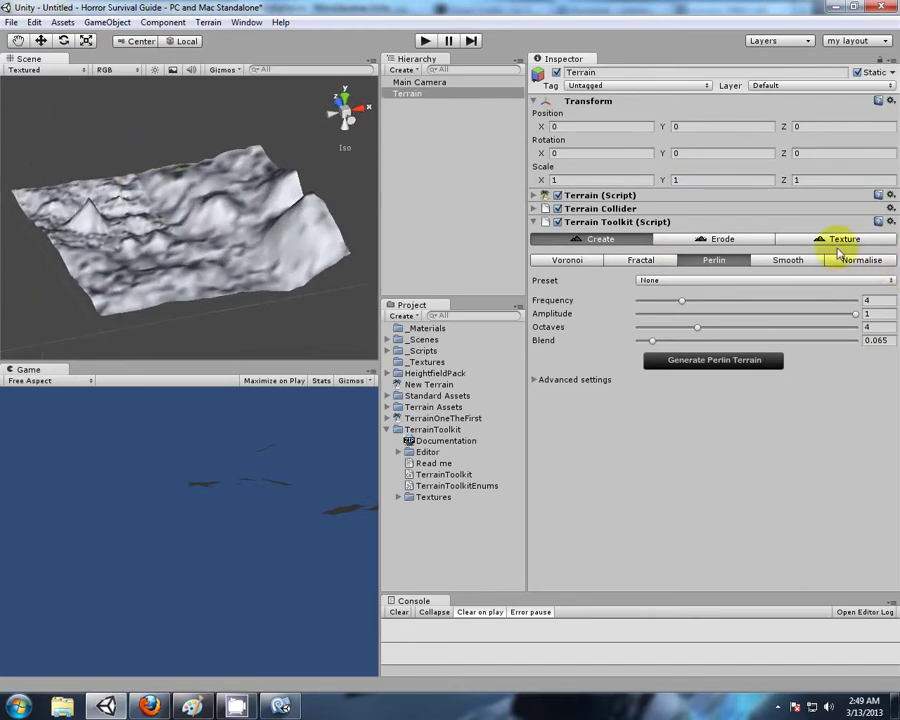
Step: Add four texture slots to the Terrain Toolkit's texturing settings: a cliff texture and Textures 1 to 3
left_click(841, 241)
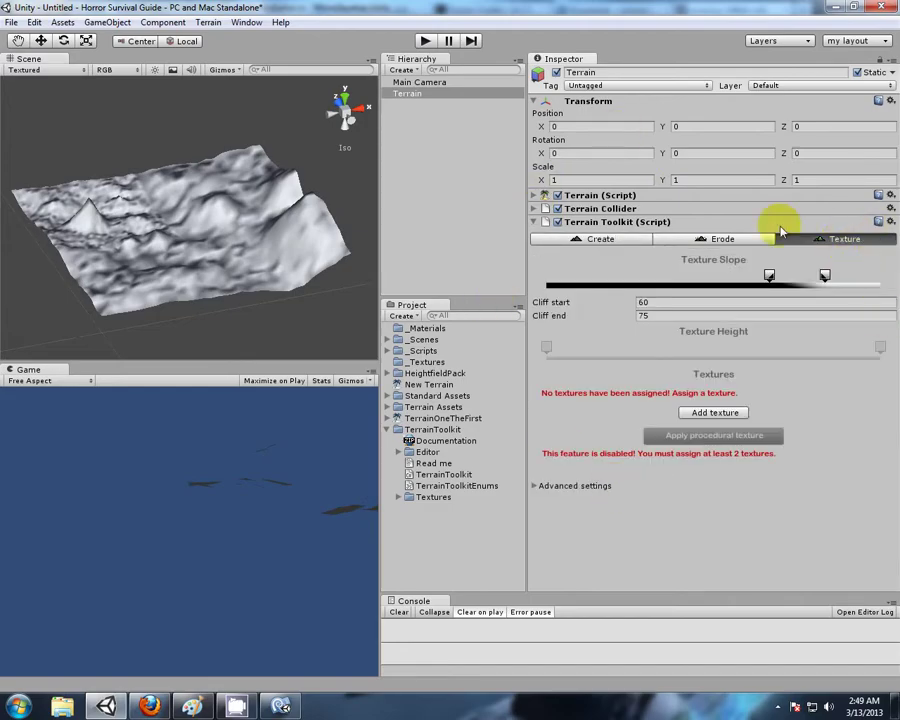
left_click(718, 413)
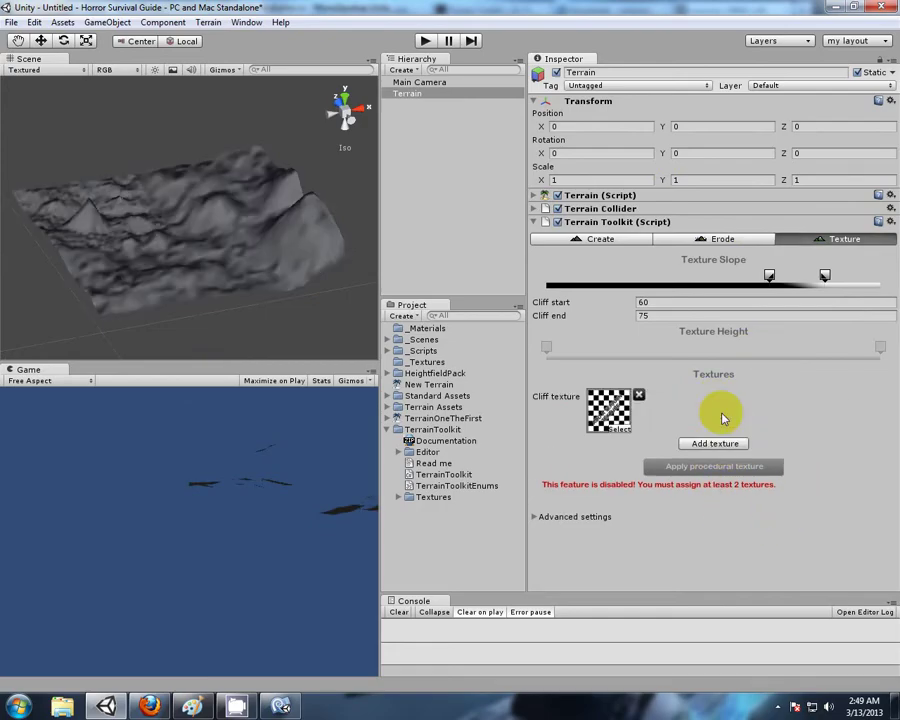
left_click(717, 440)
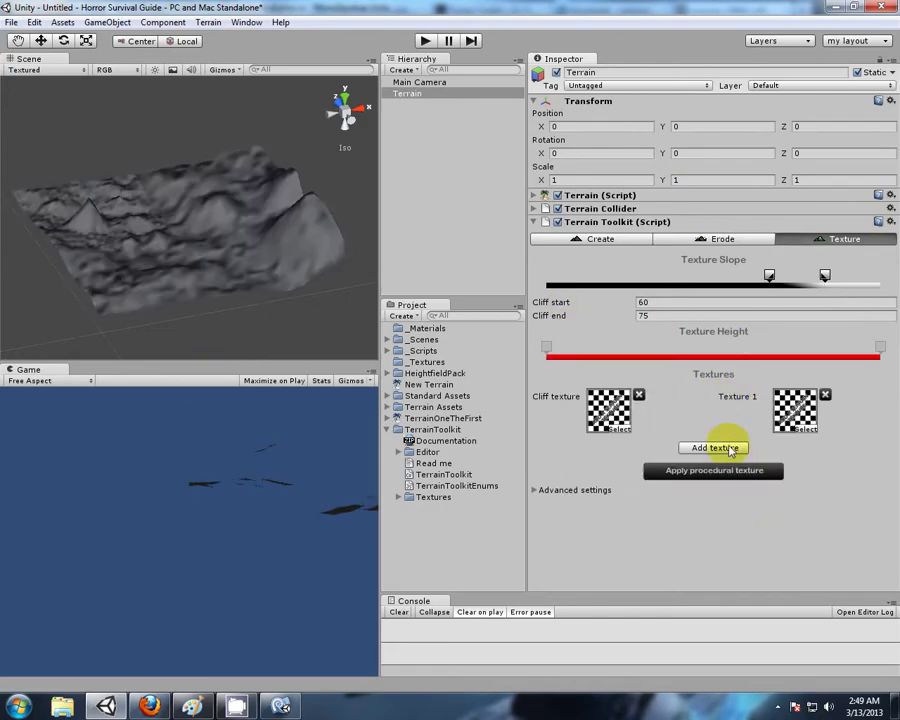
left_click(715, 446)
left_click(715, 522)
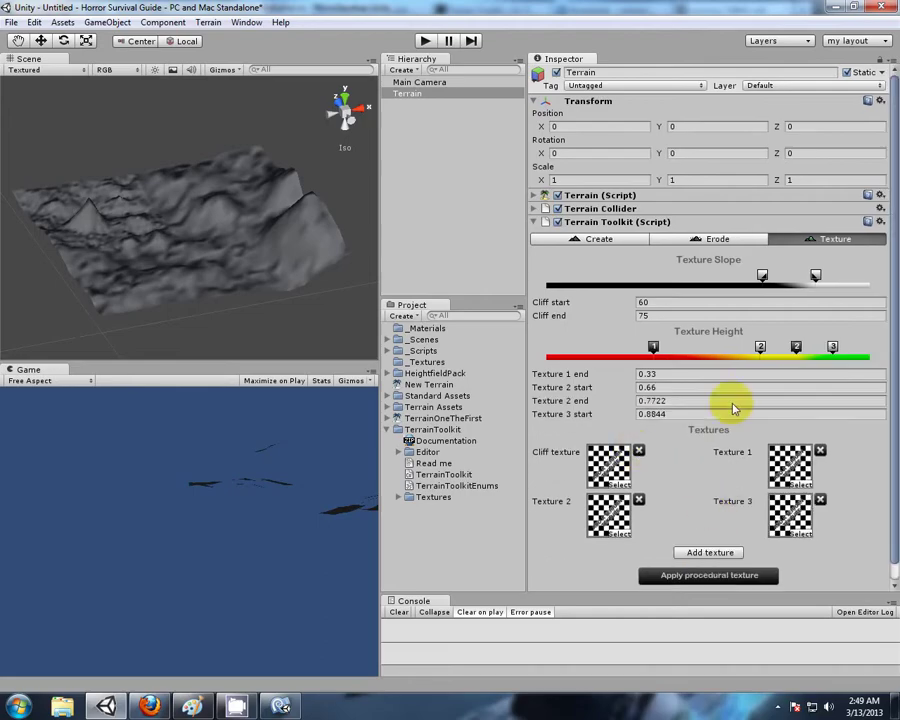
scroll(738, 450, "down", 1)
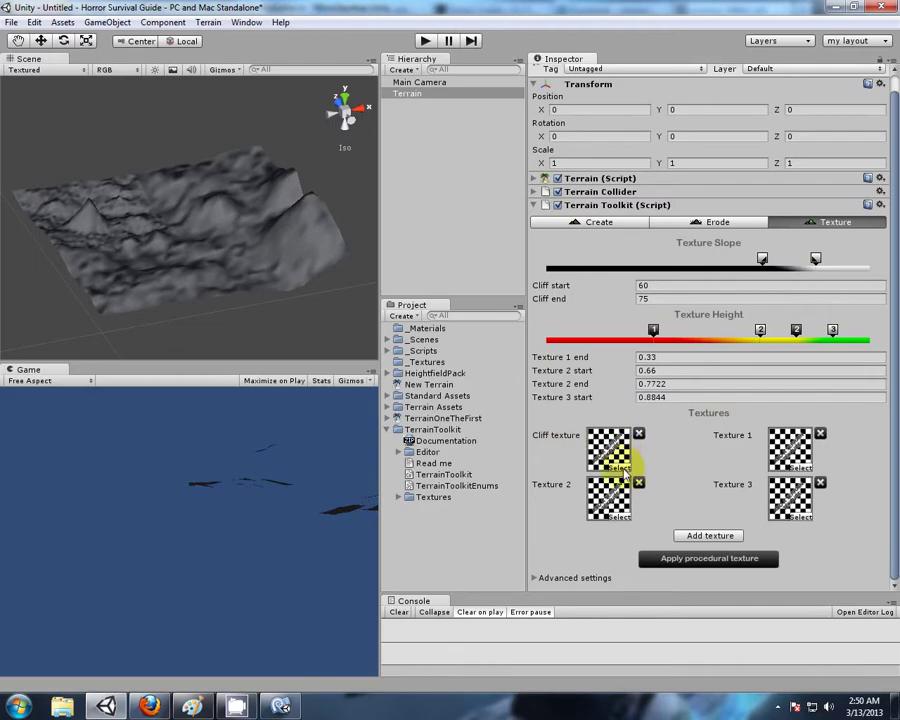
Step: Assign Cliff (Grassy) as the cliff texture and check how it covers the terrain
left_click(620, 467)
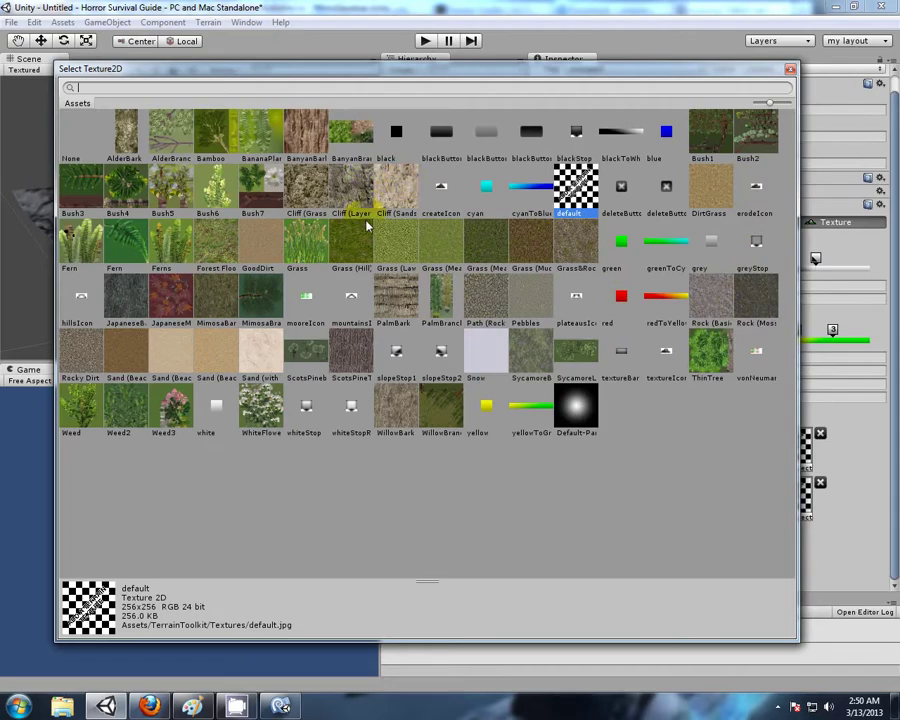
left_click(309, 186)
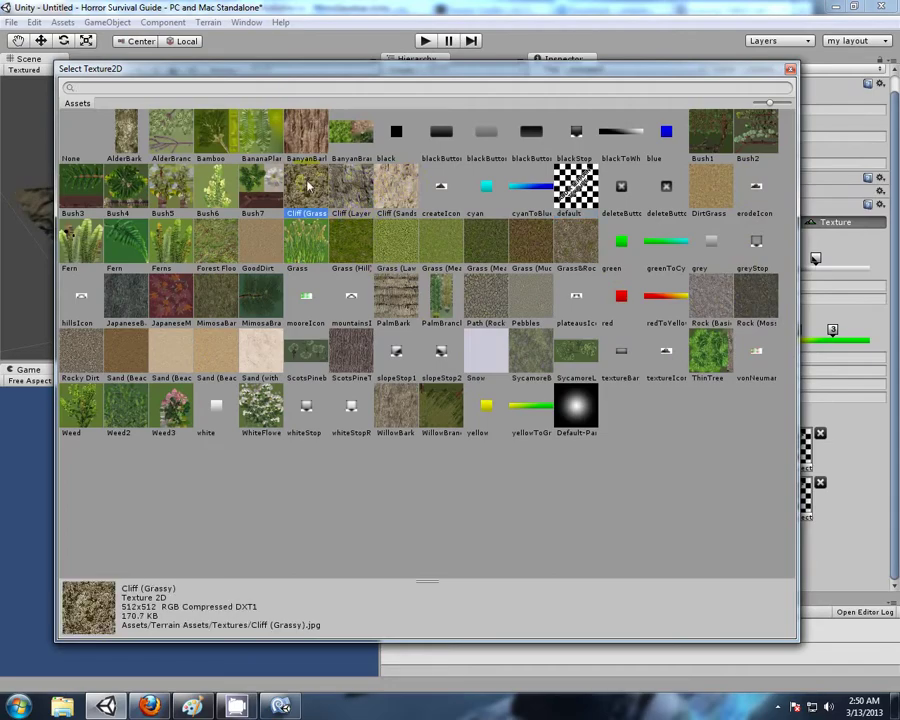
double_click(295, 183)
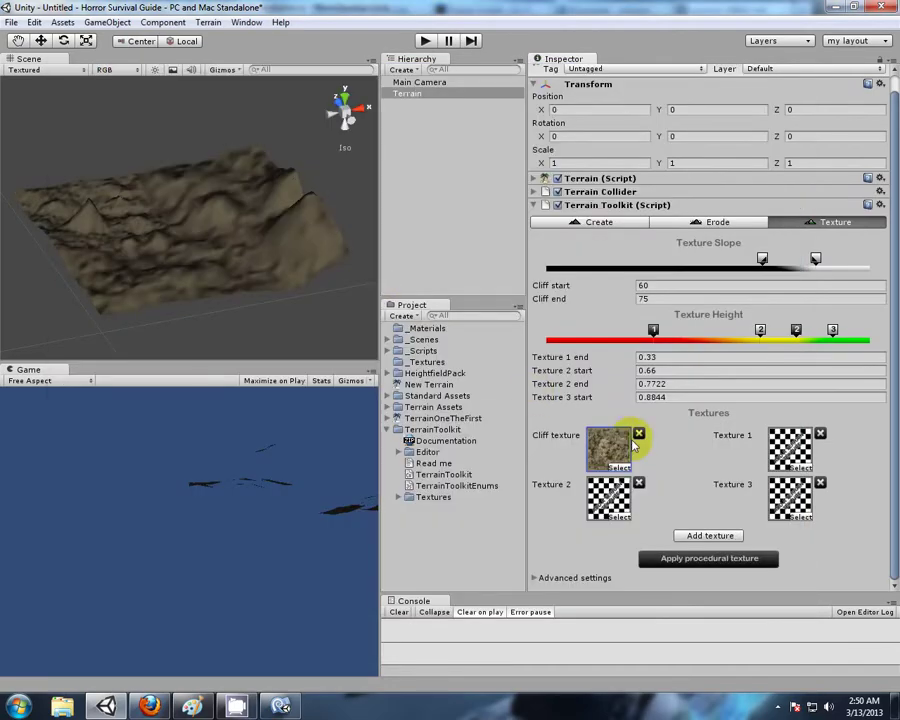
left_click_drag(82, 174, 141, 171, "alt")
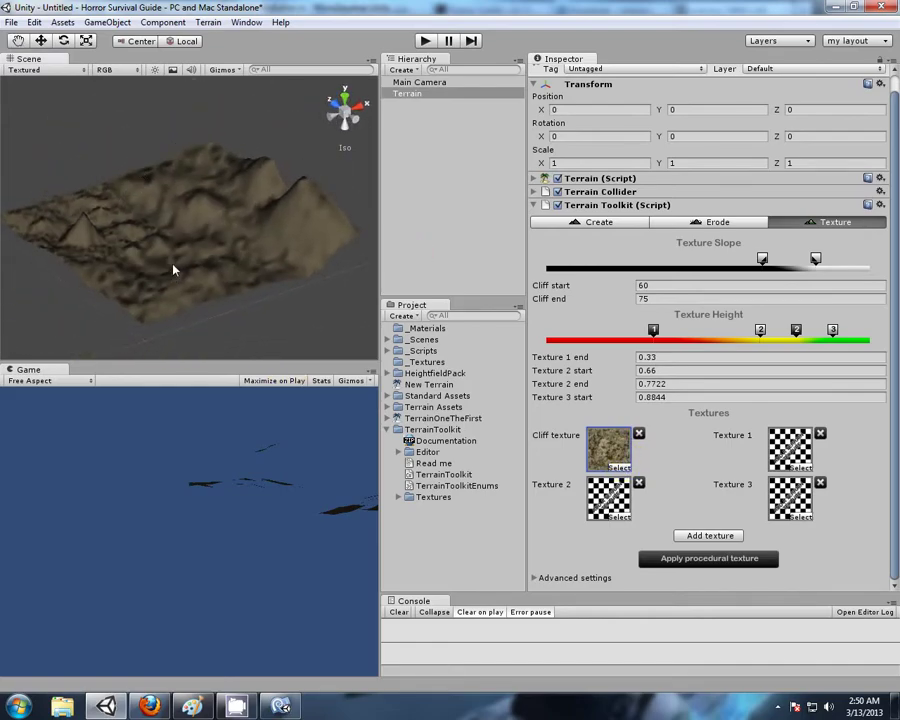
left_click_drag(173, 269, 185, 237, "alt")
scroll(189, 239, "up", 3)
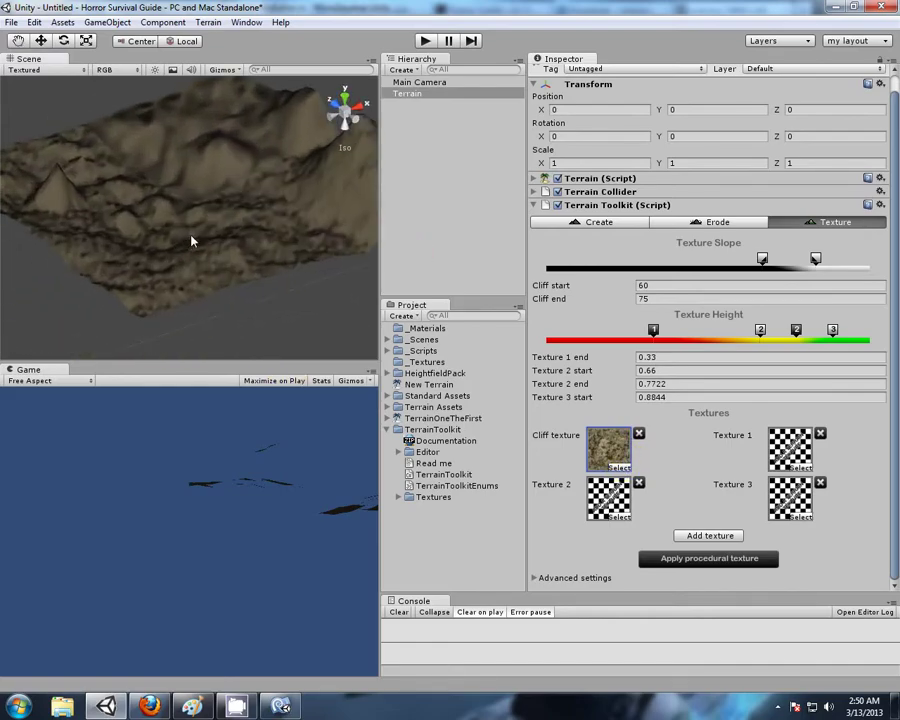
Step: Assign Grass (Meadows2) as Texture 1
left_click(801, 467)
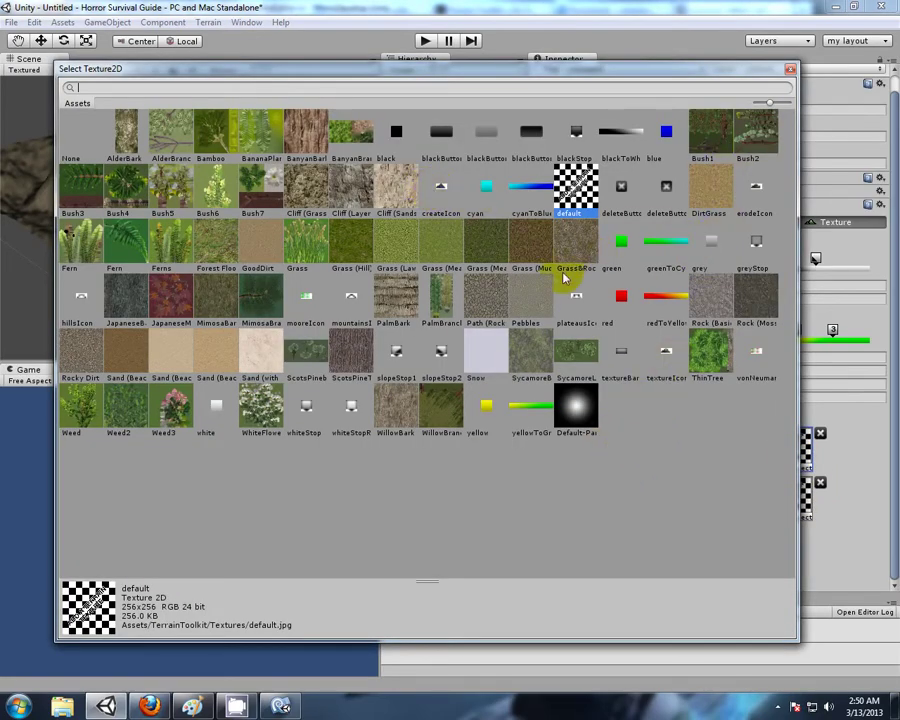
left_click(487, 238)
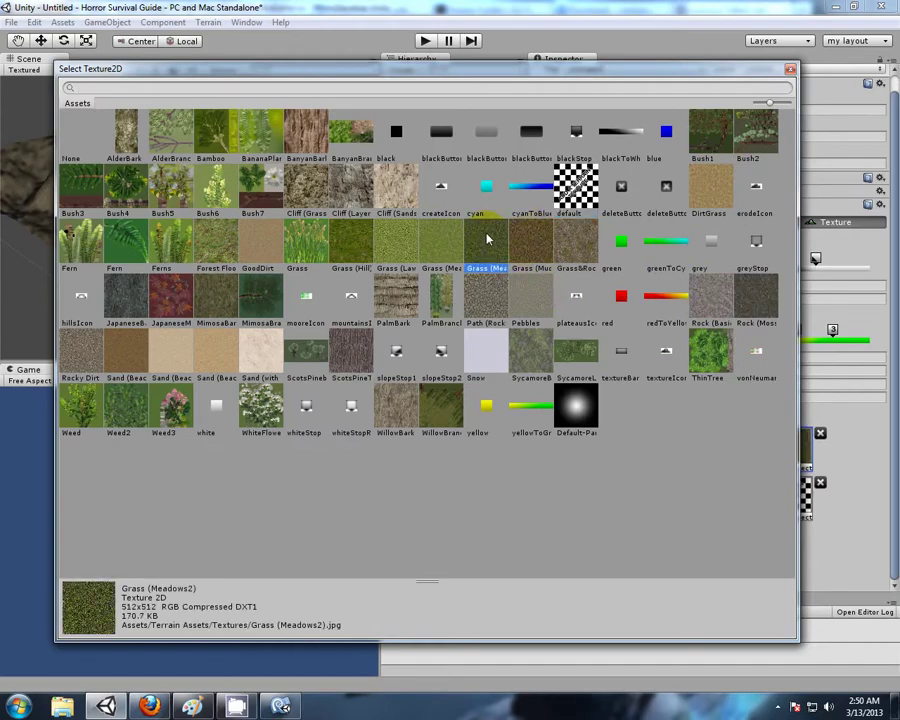
double_click(487, 238)
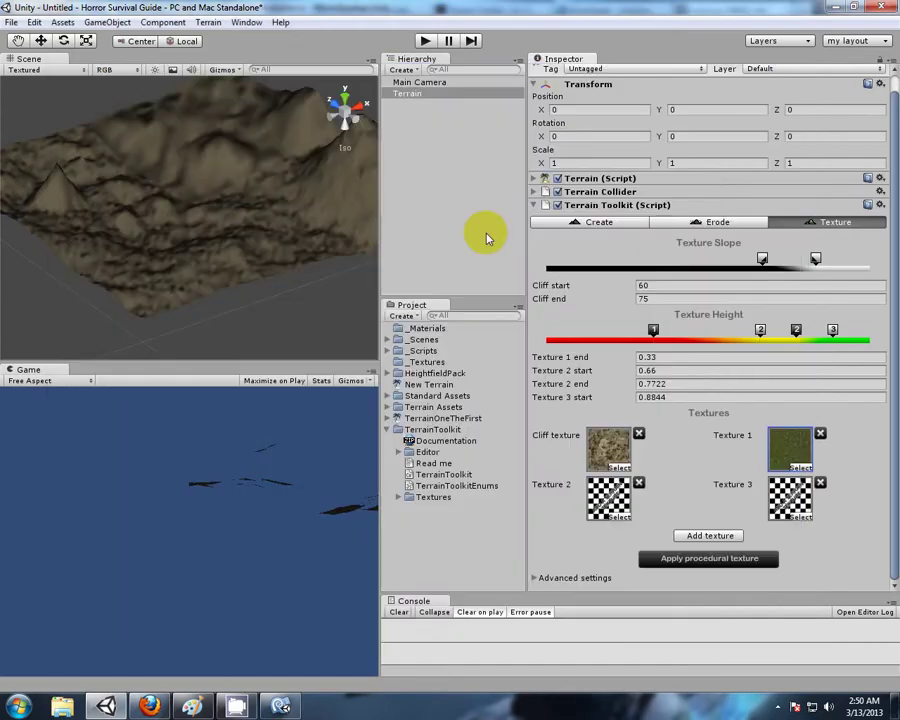
Step: Assign the Grass (Hill) image as Texture 2 and the Grass&Rock image as Texture 3
left_click(618, 516)
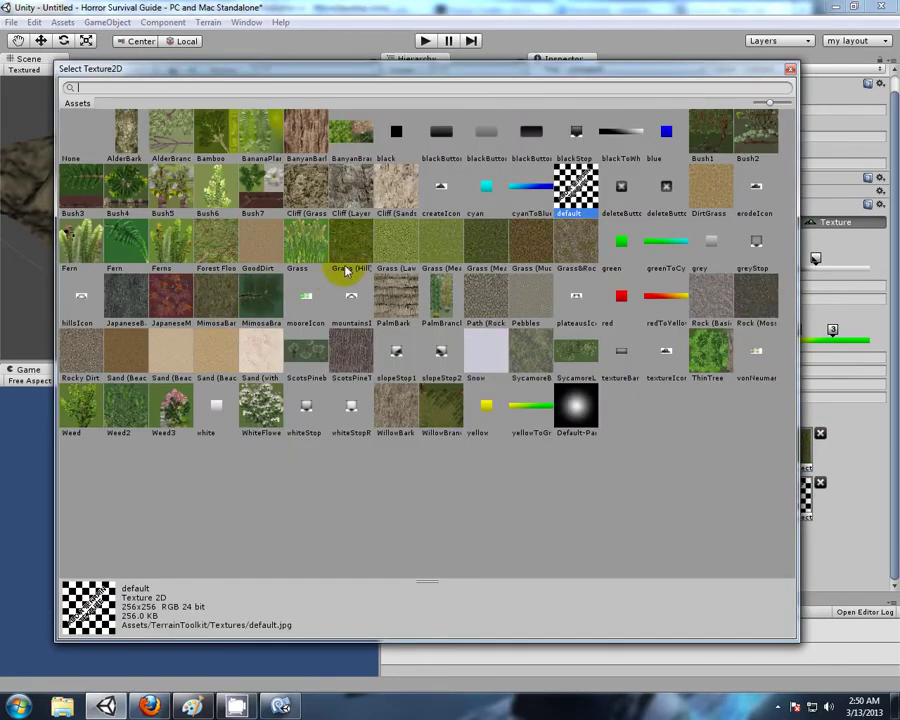
double_click(355, 238)
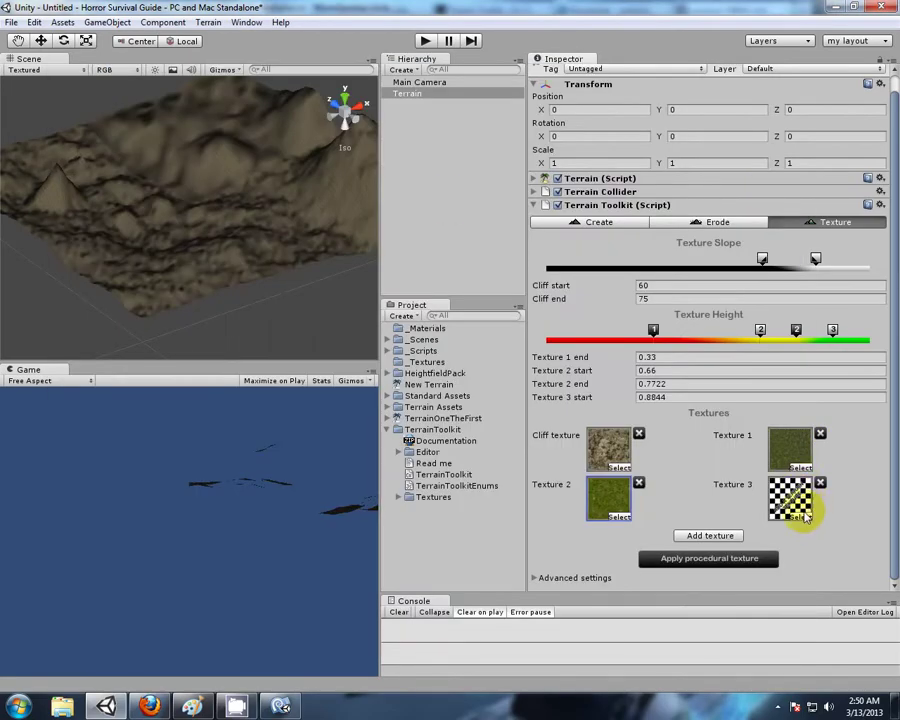
left_click(801, 516)
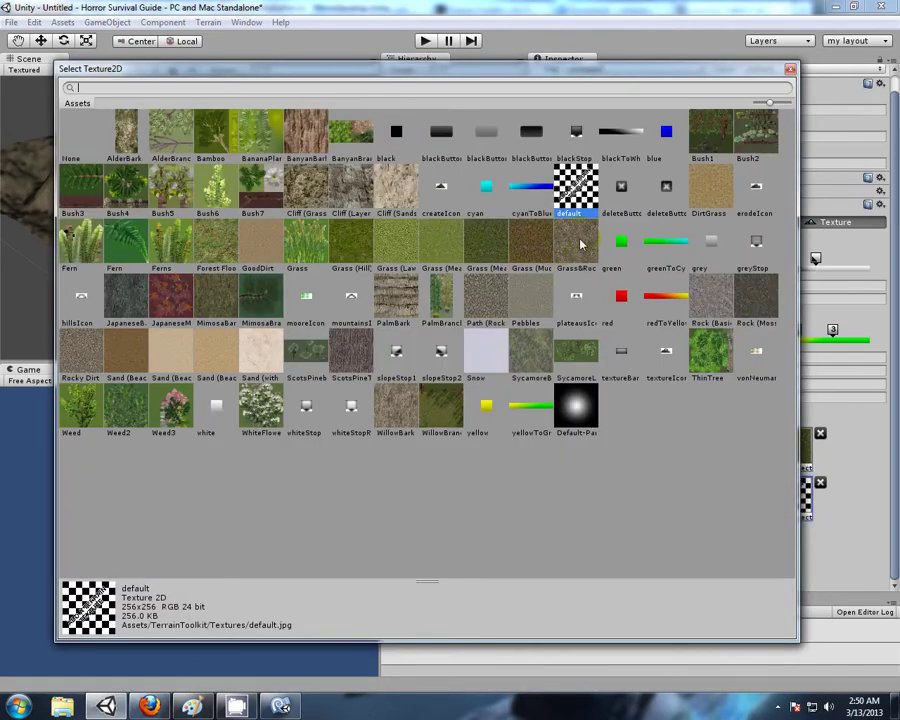
double_click(580, 242)
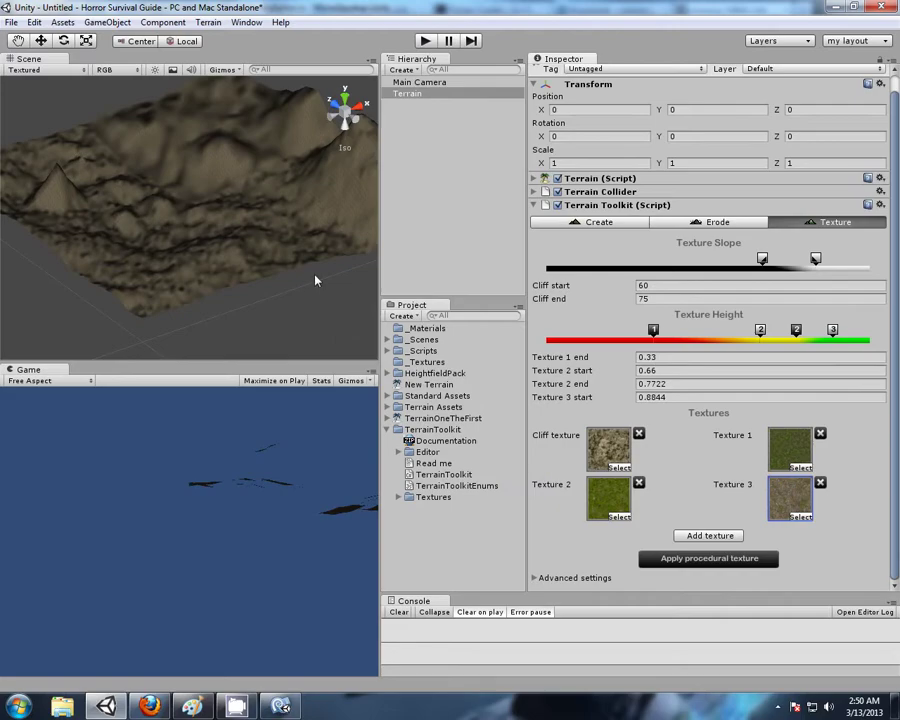
Step: Inspect the steep mountain slopes, and adjust the texture slope range to a cliff start of about 60.5 and a cliff end of about 75.2
left_click_drag(110, 263, 250, 255, "alt")
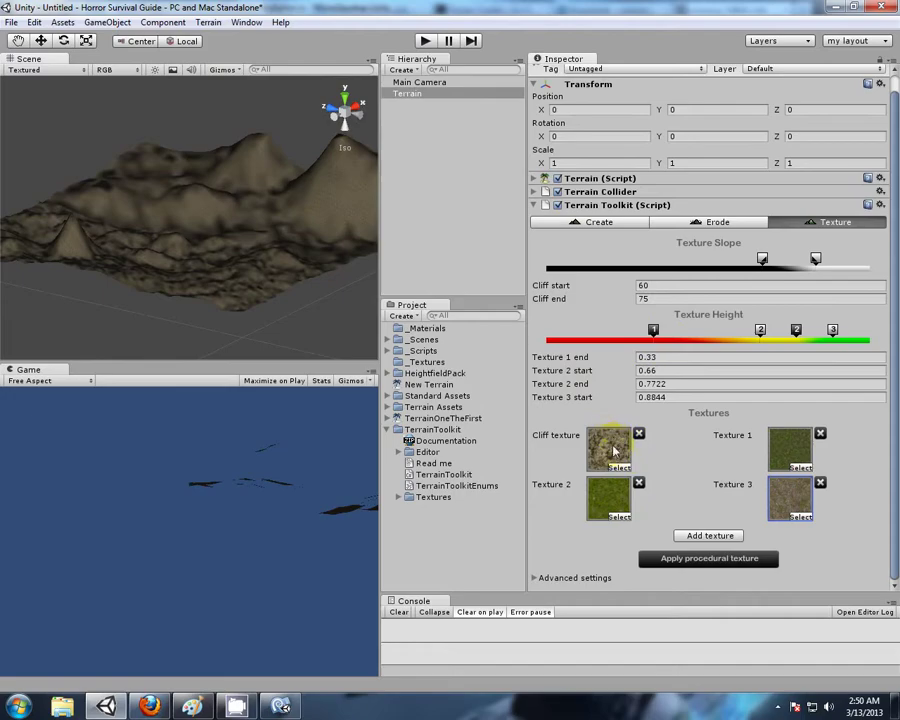
left_click_drag(161, 241, 310, 287, "alt")
middle_click_drag(310, 287, 157, 233)
scroll(159, 225, "up", 5)
middle_click_drag(123, 195, 103, 262)
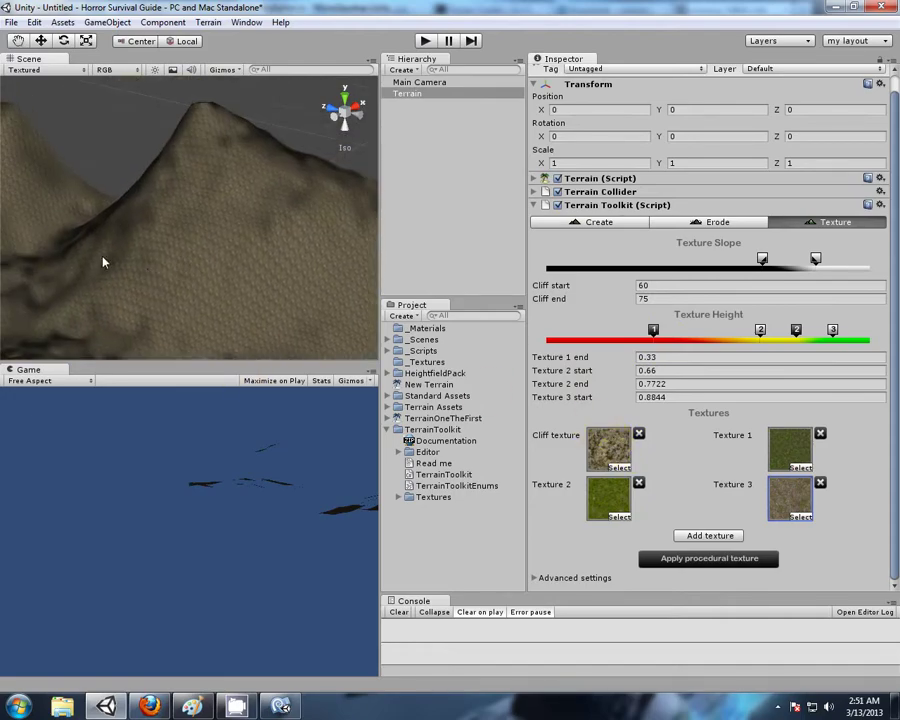
left_click_drag(103, 262, 190, 320, "alt")
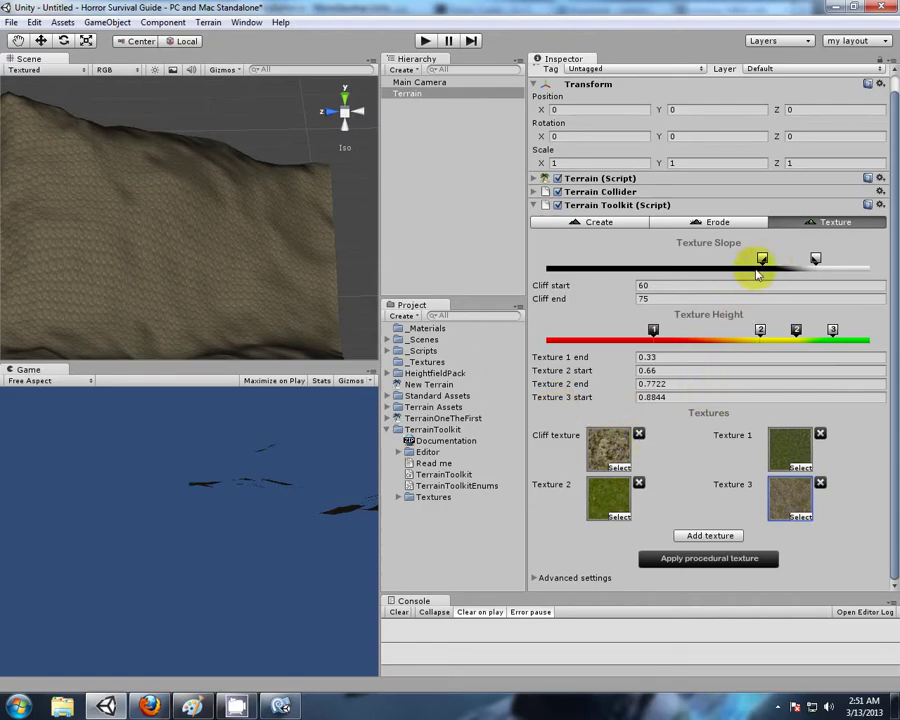
left_click_drag(763, 257, 710, 256)
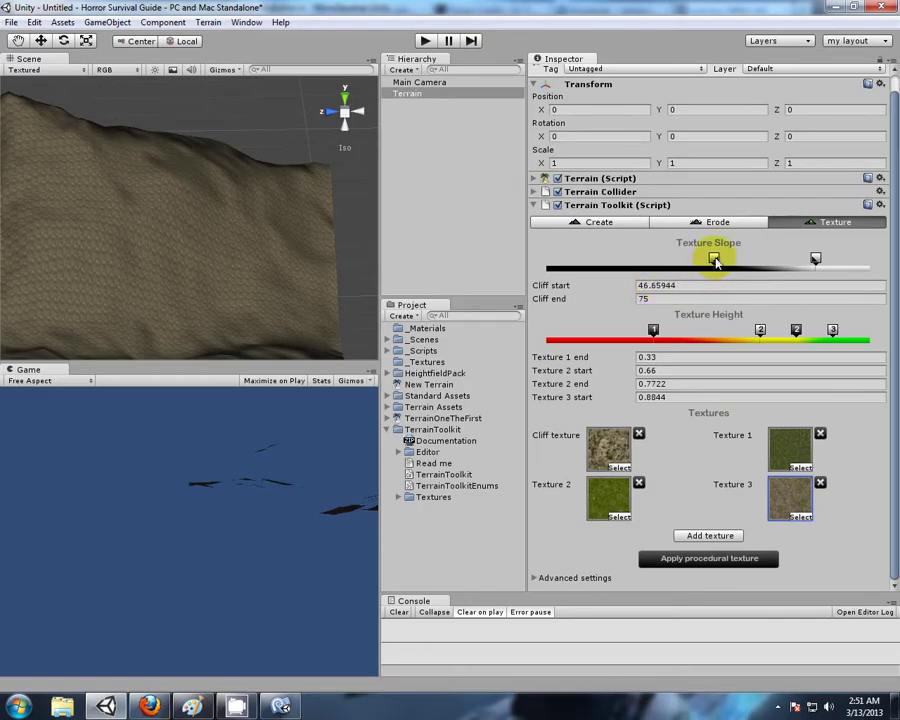
left_click_drag(715, 262, 739, 258)
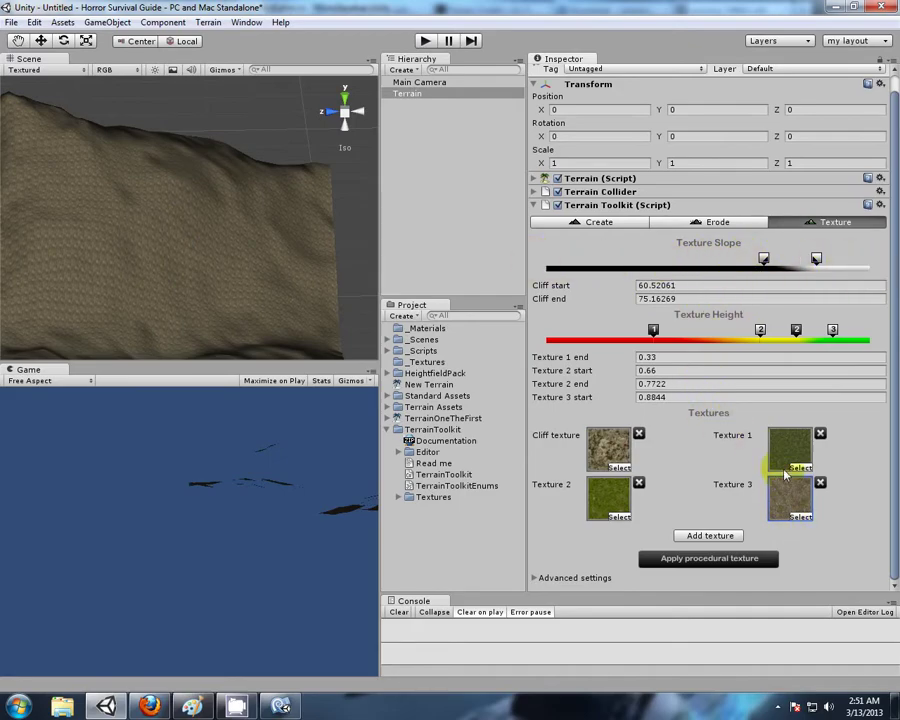
Step: Inspect the low-lying terrain and lower the Texture 1 end height to about 0.22
middle_click_drag(255, 271, 285, 234)
scroll(255, 241, "down", 4)
left_click_drag(289, 294, 152, 288, "alt")
middle_click_drag(152, 288, 210, 240)
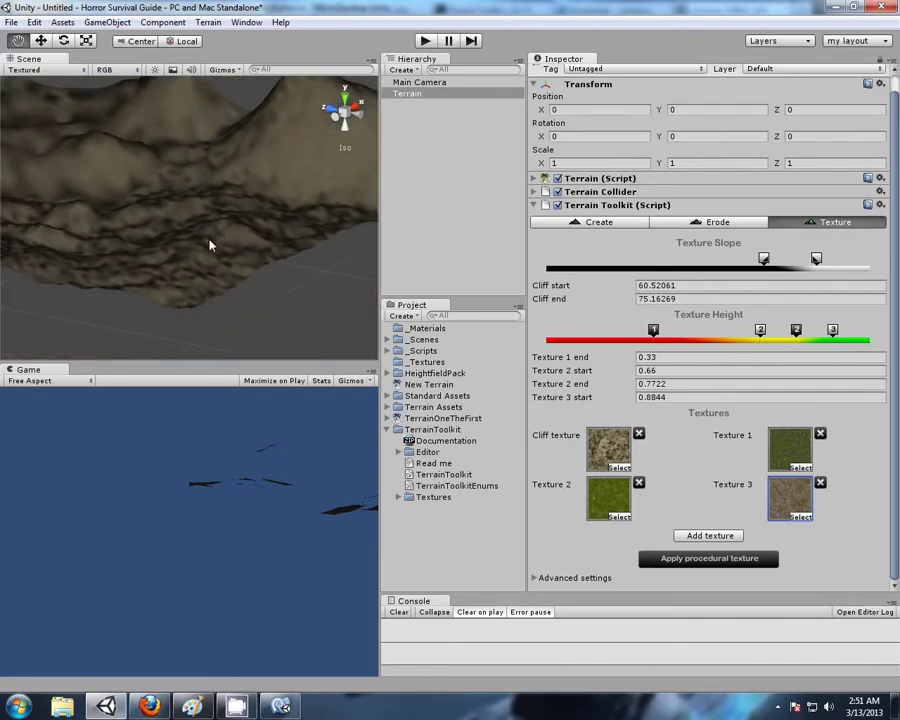
left_click_drag(210, 245, 195, 267, "alt")
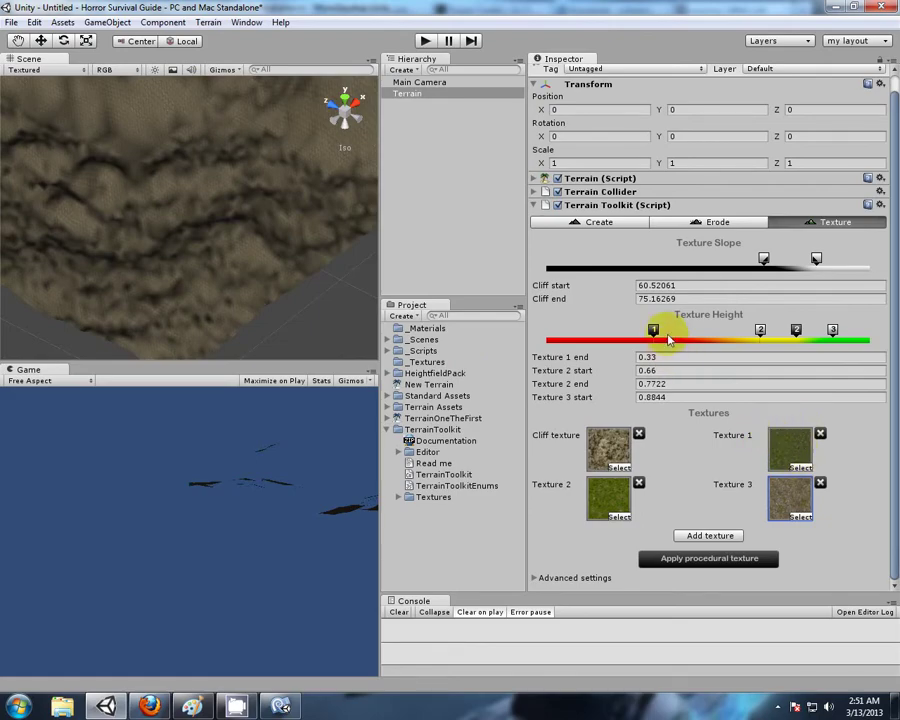
left_click_drag(651, 329, 606, 328)
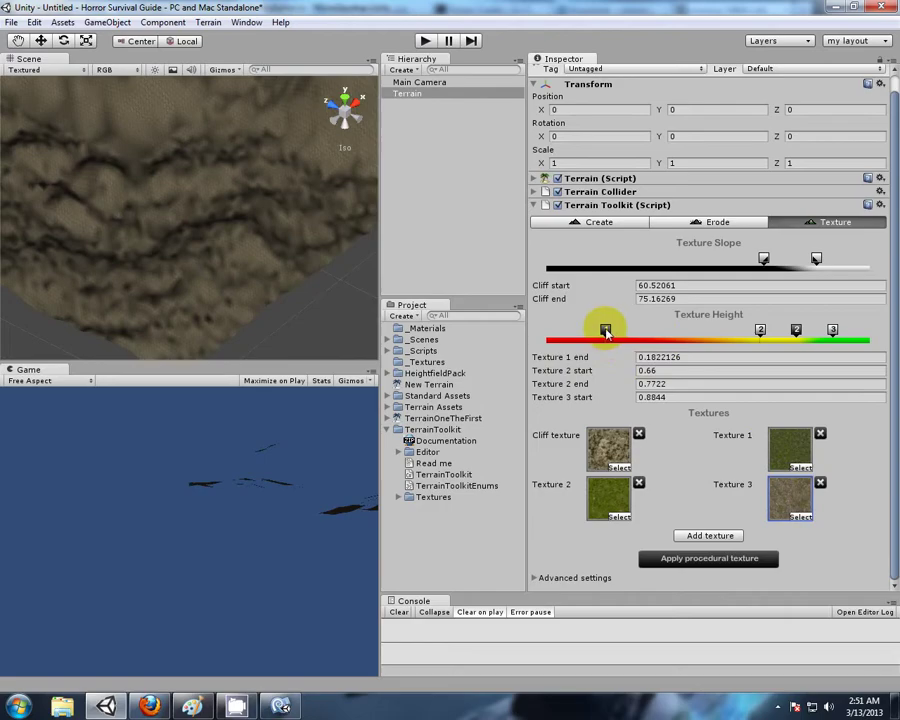
mouse_move(620, 333)
left_mouse_down()
mouse_move(609, 326)
mouse_move(617, 331)
left_mouse_up()
Step: Try a Texture 1 end height of 0.1, and settle on exactly 0.2
scroll(319, 288, "down", 6)
right_click_drag(317, 326, 279, 313)
left_click_drag(279, 313, 295, 240, "alt")
left_click(660, 357)
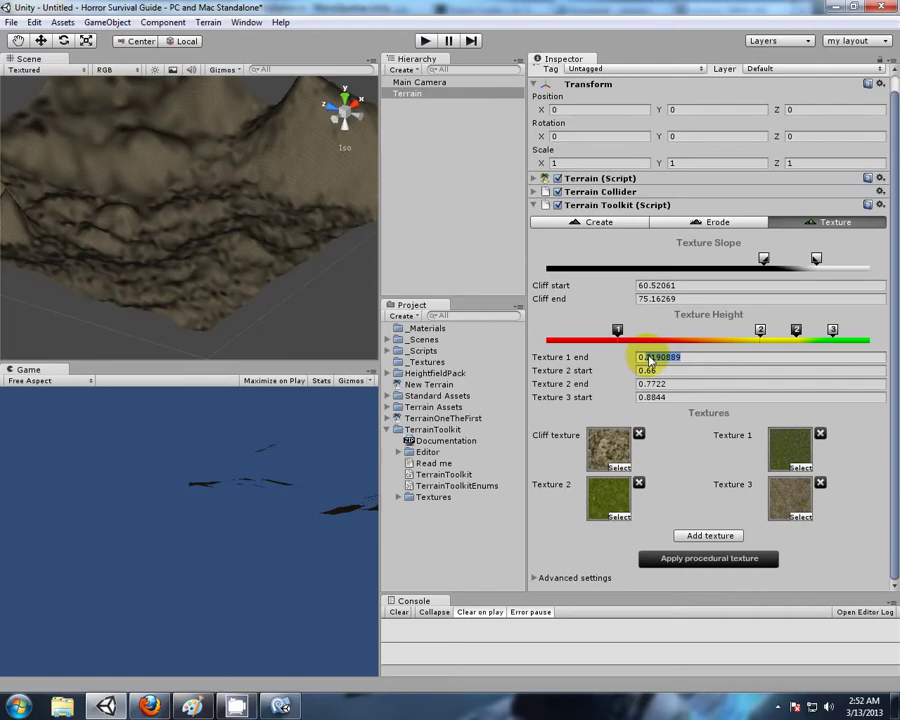
type("0.1")
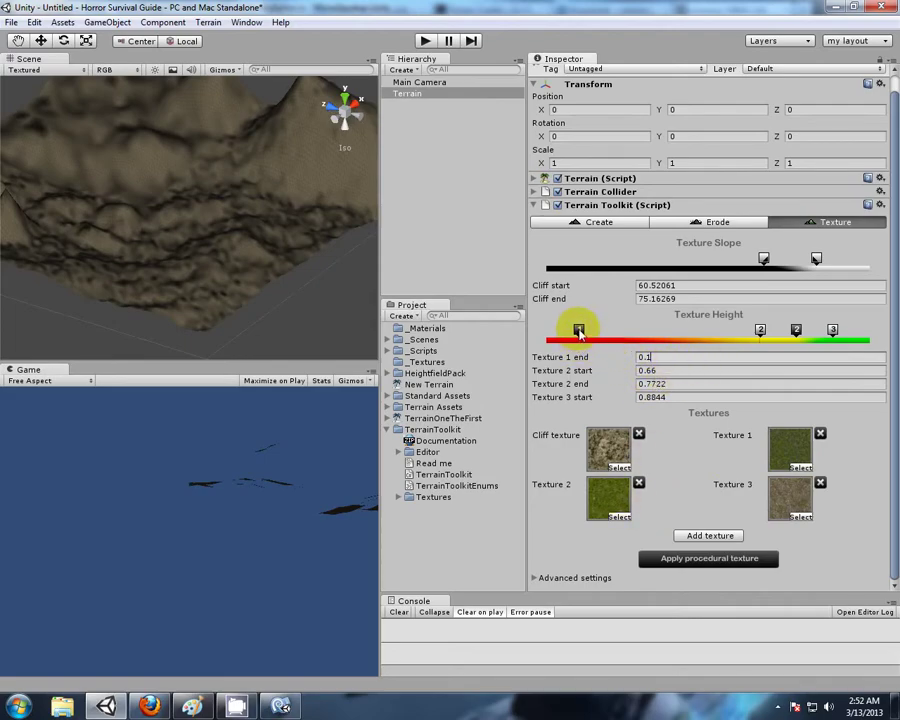
left_click_drag(586, 332, 606, 331)
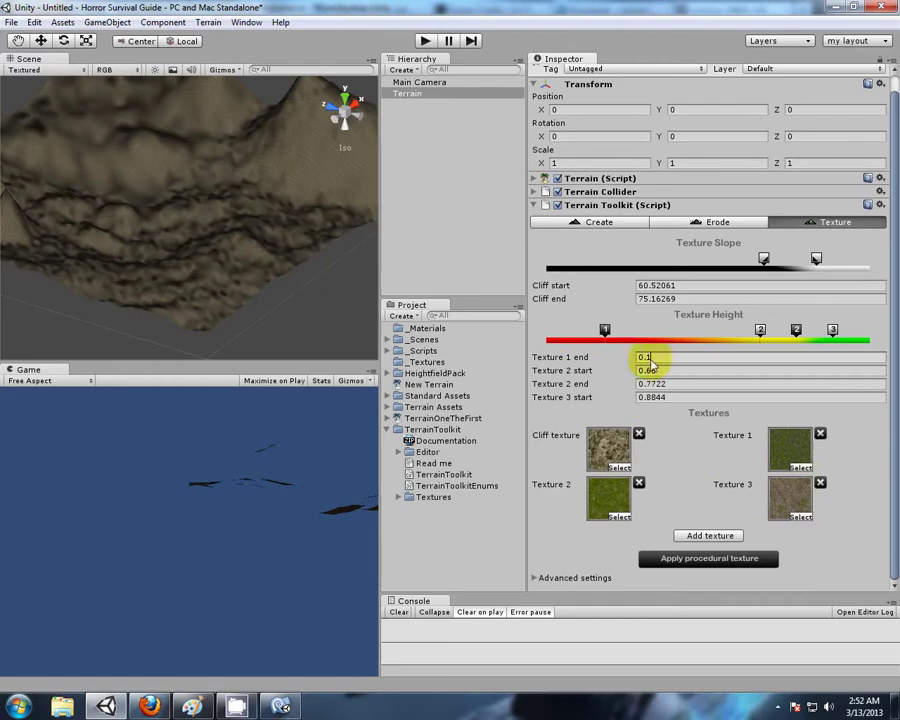
type("0.2")
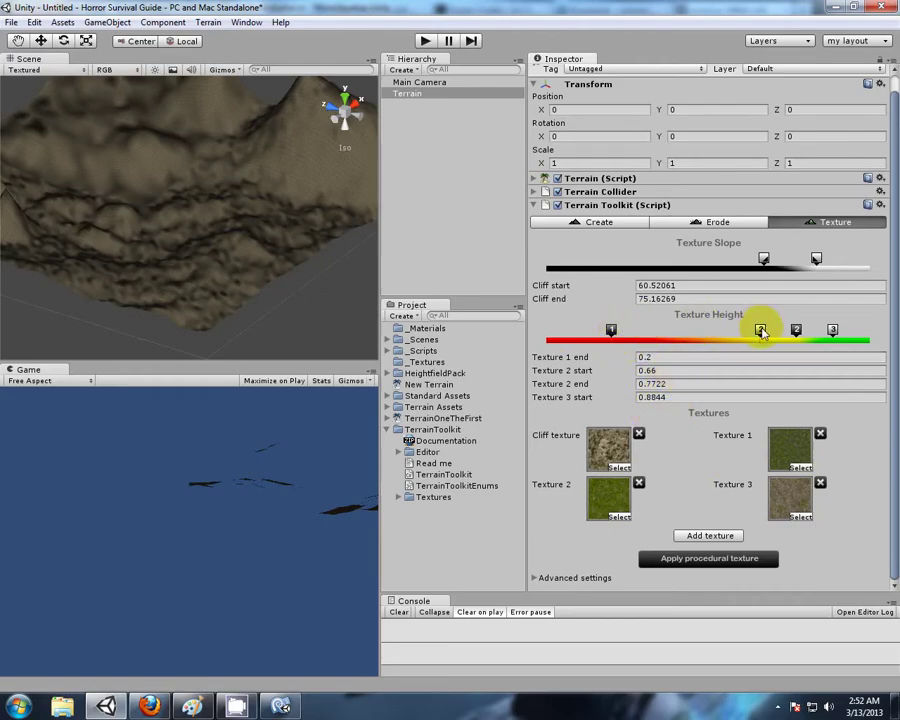
Step: Set the Texture 2 height range to about 0.28 to 0.37 and the Texture 3 start to about 0.44
left_click_drag(761, 330, 636, 330)
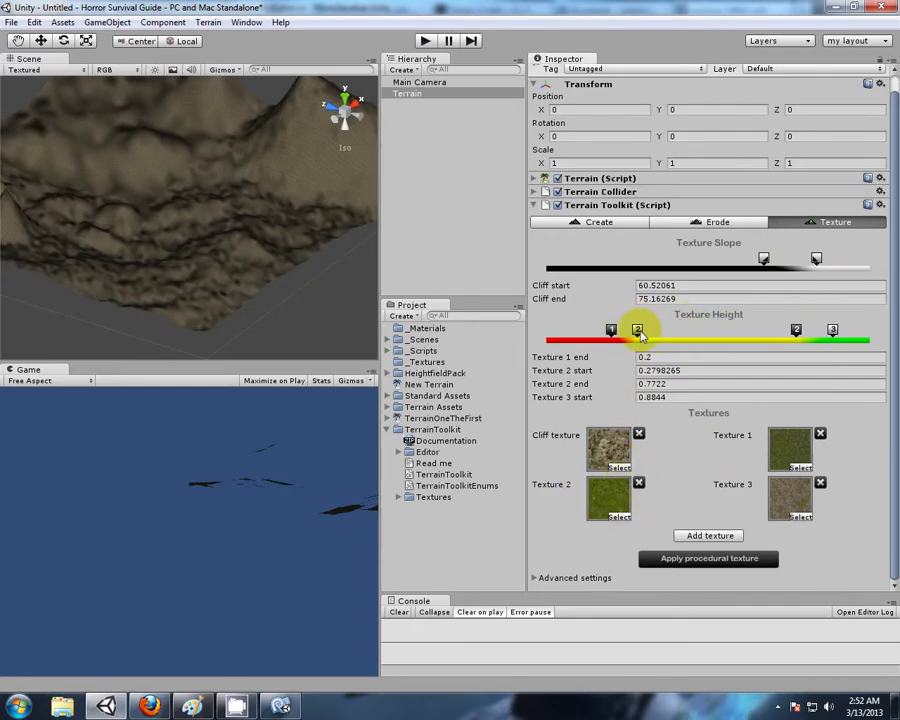
left_click_drag(797, 331, 674, 334)
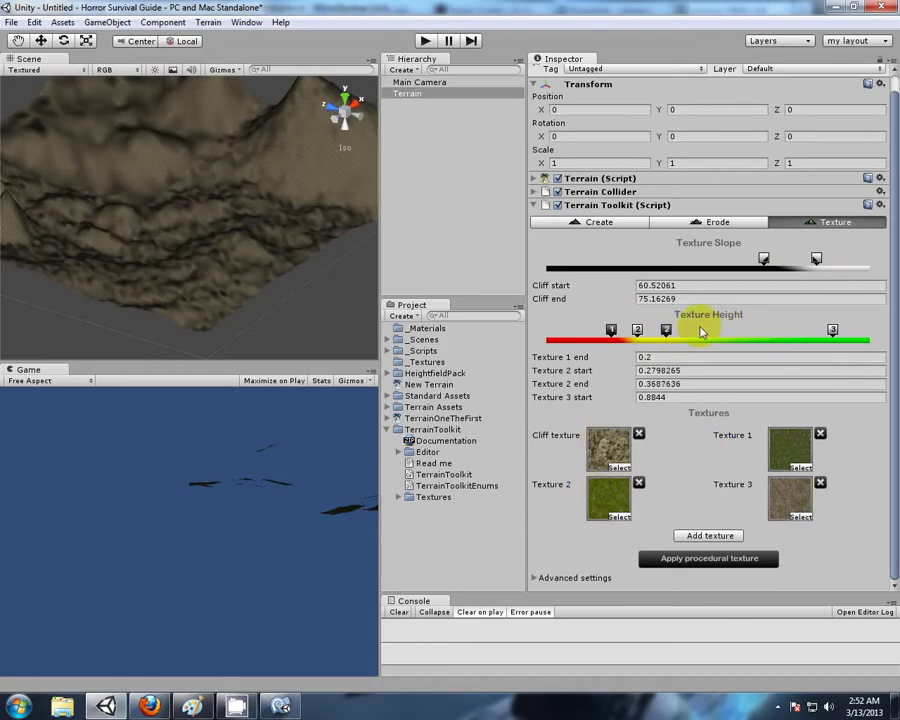
mouse_move(846, 333)
left_mouse_down()
mouse_move(668, 334)
mouse_move(689, 342)
left_mouse_up()
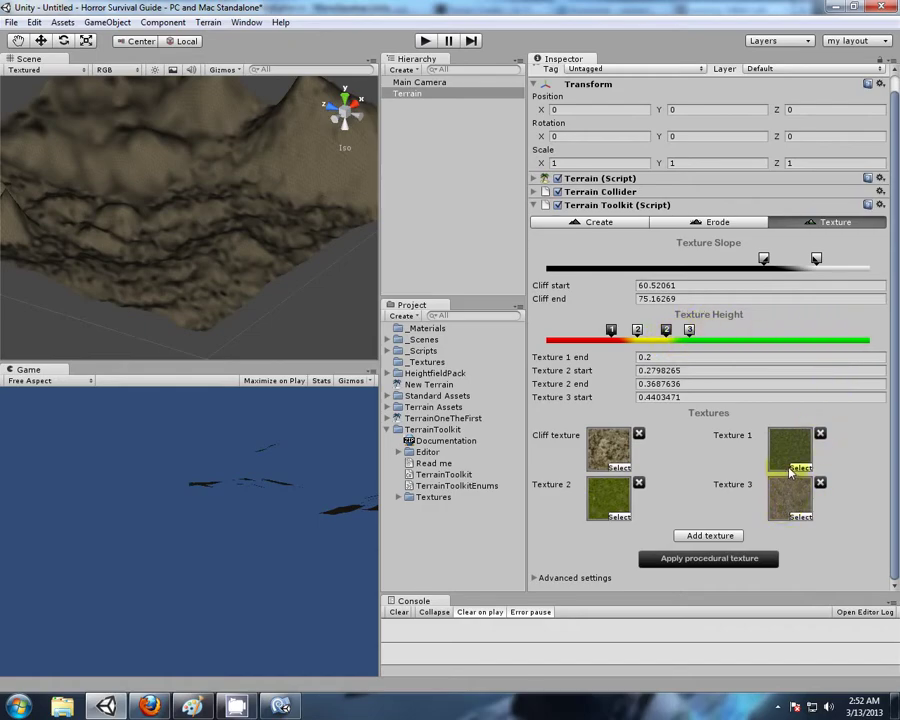
Step: Apply the procedural texture to the terrain and check its coverage from directly above
left_click(718, 562)
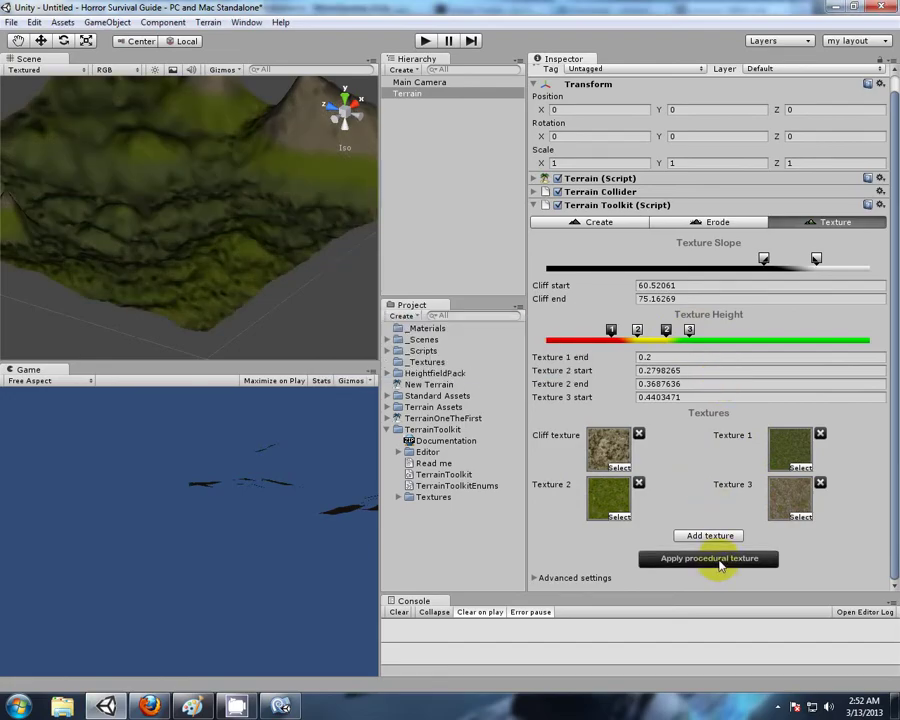
left_click(346, 101)
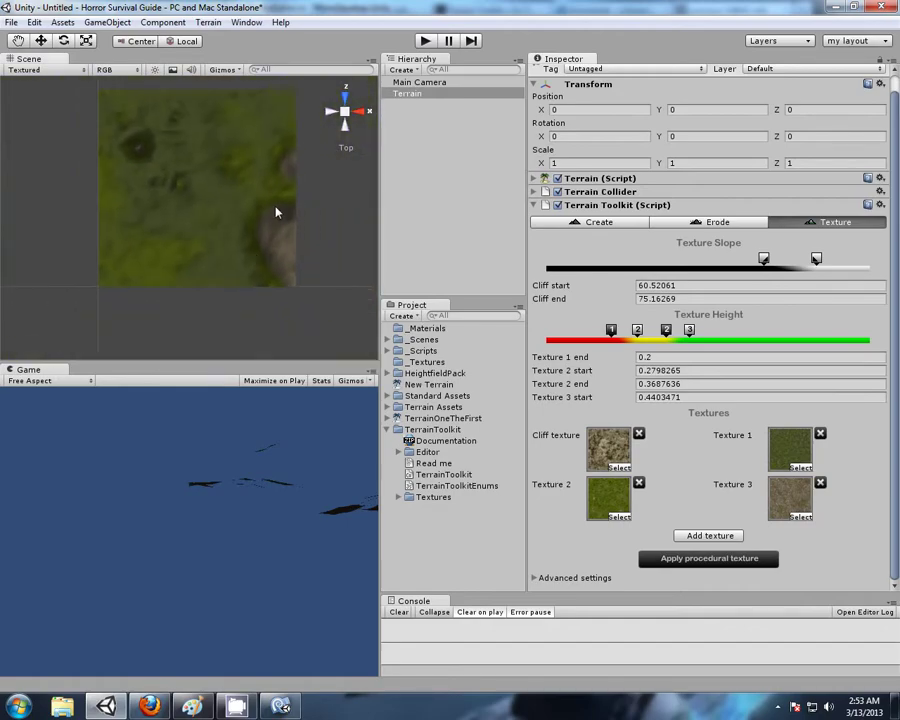
key("q")
scroll(267, 180, "up", 2)
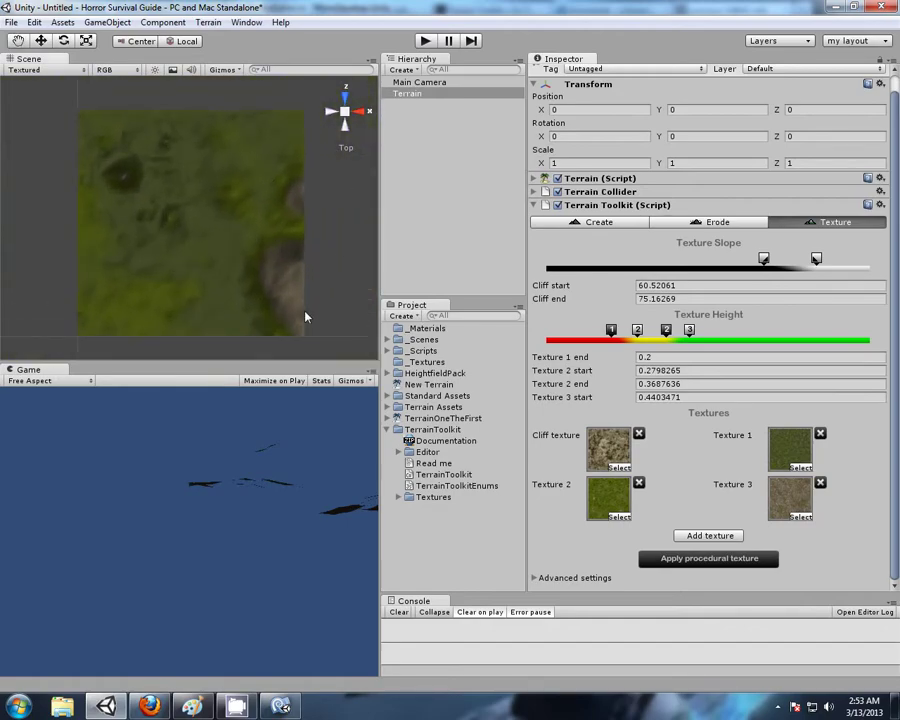
Step: Examine how the rock and grass textures blend and tile on the mountain slope, both close up and from farther away
left_click_drag(102, 281, 289, 257, "alt")
middle_click_drag(289, 257, 195, 225)
scroll(195, 225, "up", 3)
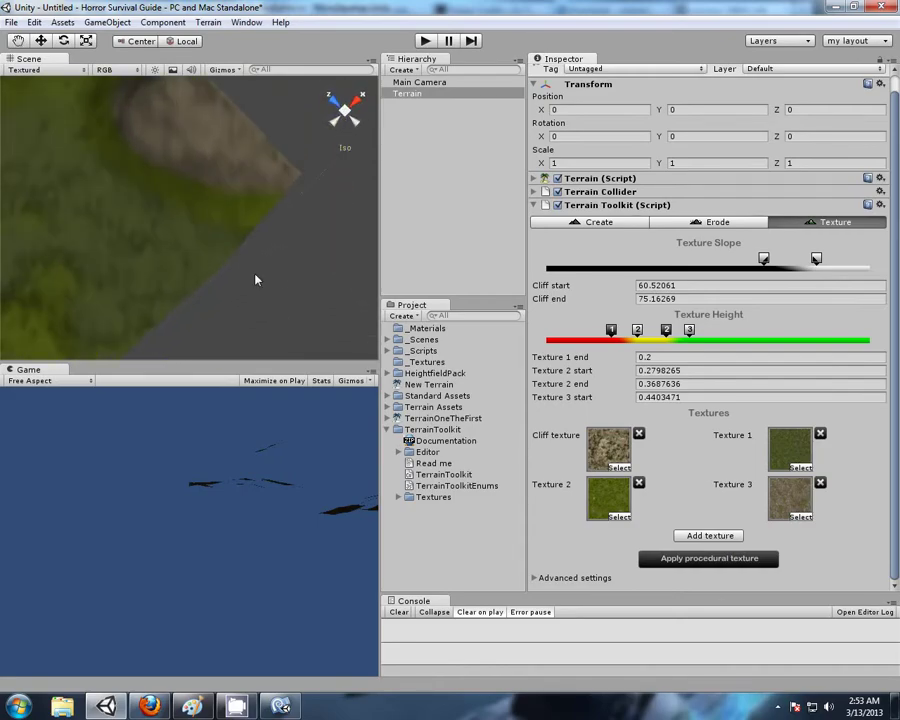
left_click_drag(255, 279, 263, 197, "alt")
scroll(285, 271, "up", 2)
middle_click_drag(263, 197, 203, 261)
scroll(204, 322, "up", 2)
scroll(204, 278, "up", 2)
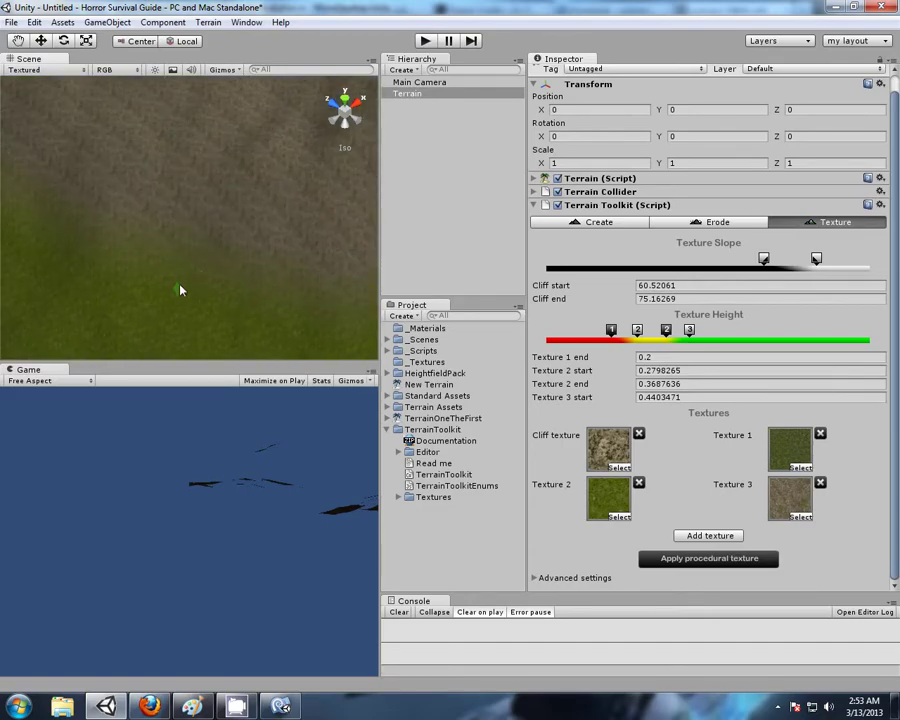
scroll(175, 302, "up", 3)
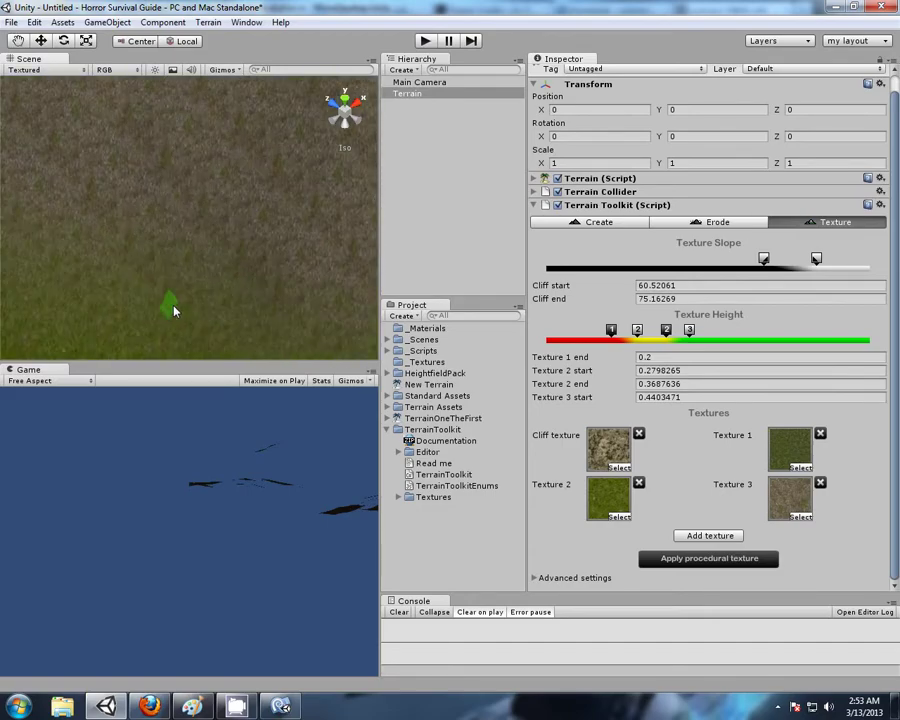
scroll(175, 307, "down", 6)
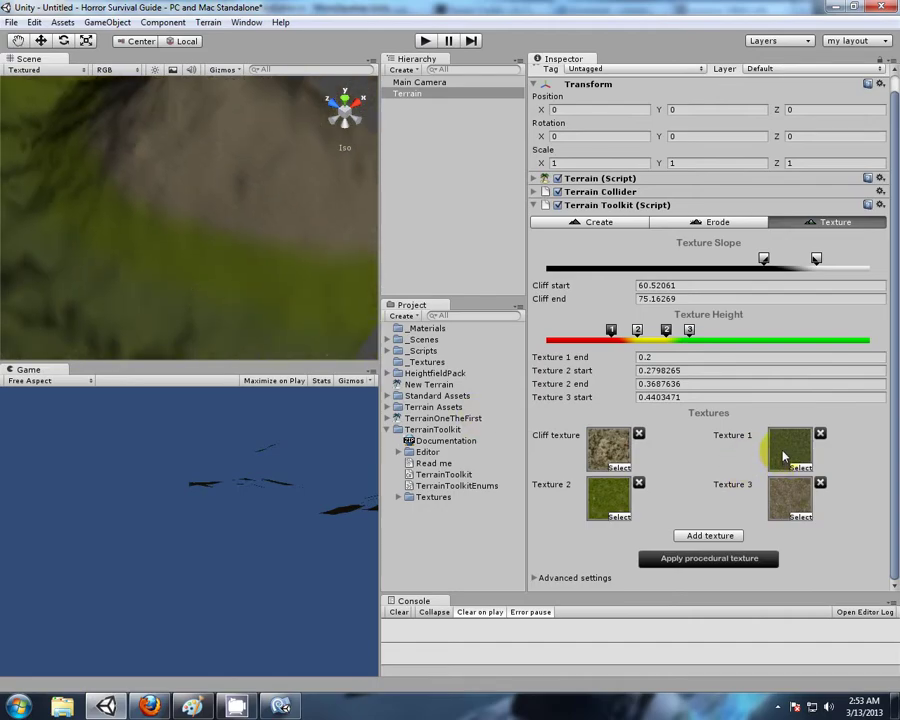
Step: Set the tile size of the dark green grass terrain texture to 30 by 30
left_click(535, 179)
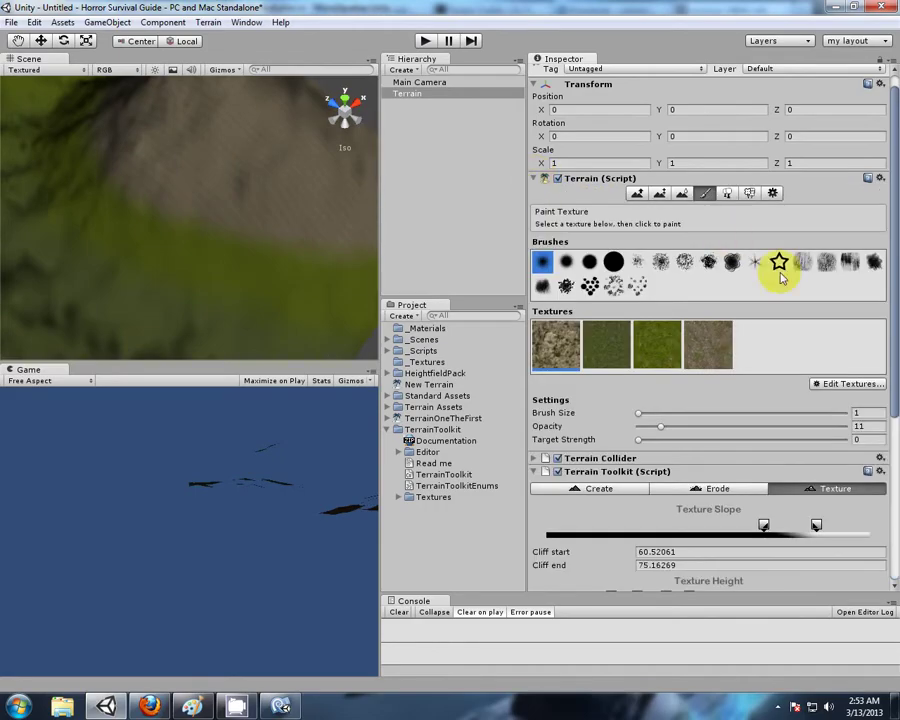
left_click(825, 384)
left_click(831, 401)
left_click(120, 58)
type("30")
key("Tab")
type("30")
left_click(222, 181)
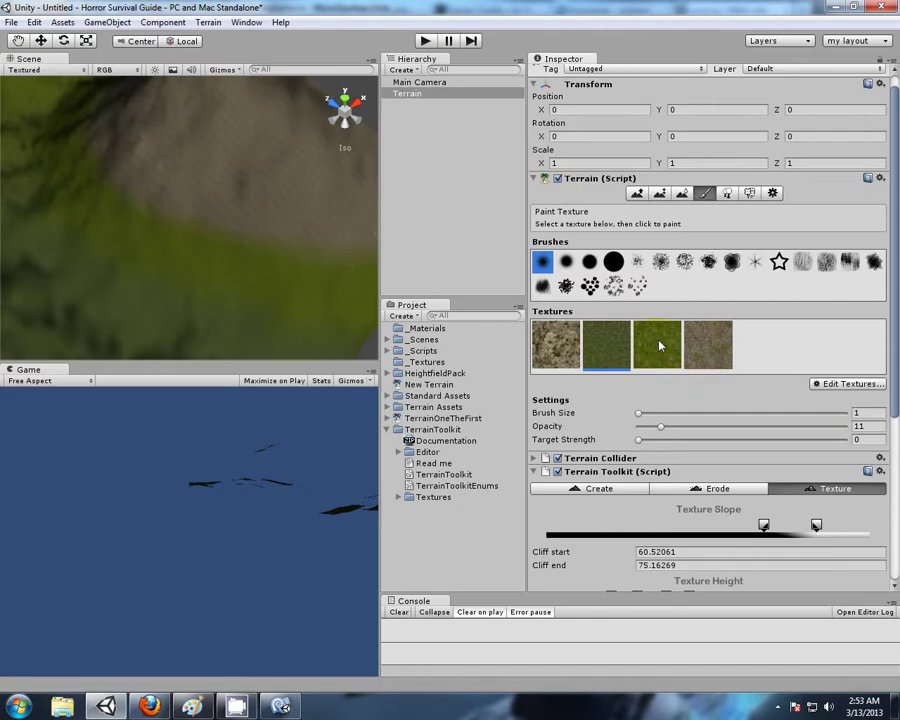
Step: Set the tile size of the bright green grass terrain texture to 30 by 30
left_click(657, 344)
left_click(852, 384)
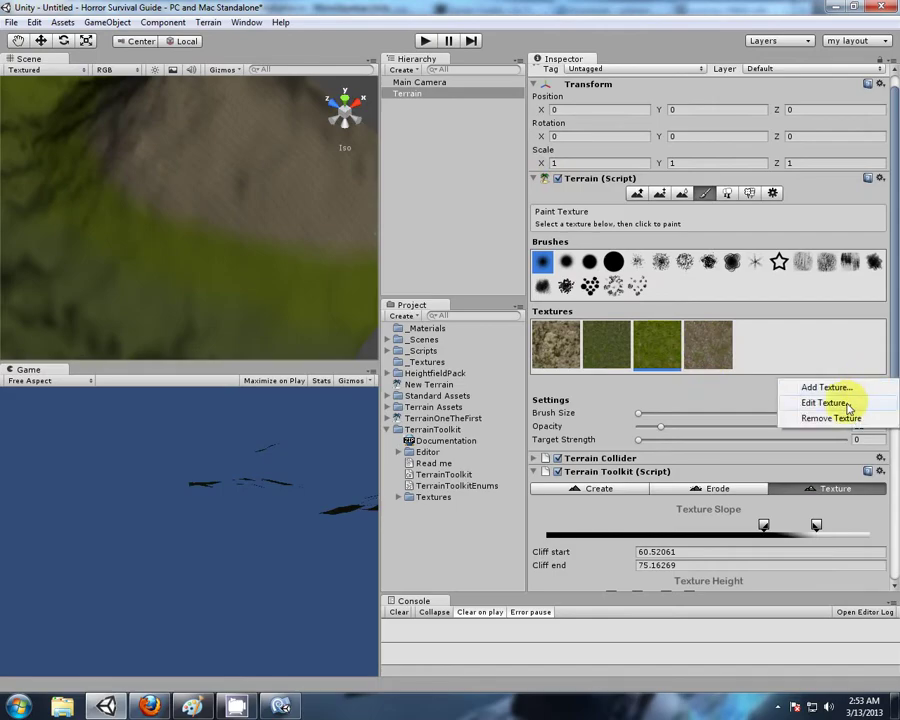
left_click(826, 402)
type("30")
left_click_drag(141, 59, 88, 70)
type("30")
left_click(189, 179)
left_click(190, 180)
Step: Set the tile size of the brown rocky terrain texture to 30 by 30 and collapse the Terrain component
left_click(705, 343)
left_click(840, 384)
left_click(826, 402)
left_click(122, 58)
type("30")
left_click(132, 72)
type("30")
left_click(200, 179)
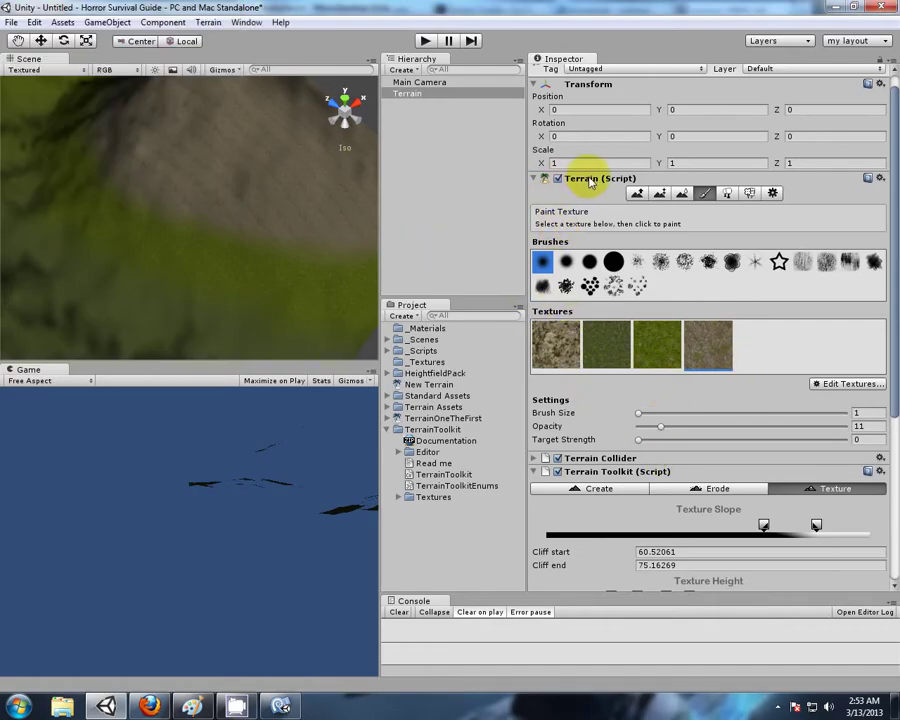
left_click(534, 178)
Step: Examine the enlarged grass and rock tiling along the transitions on the mountainside
right_click_drag(267, 233, 190, 297)
middle_click_drag(190, 297, 310, 240)
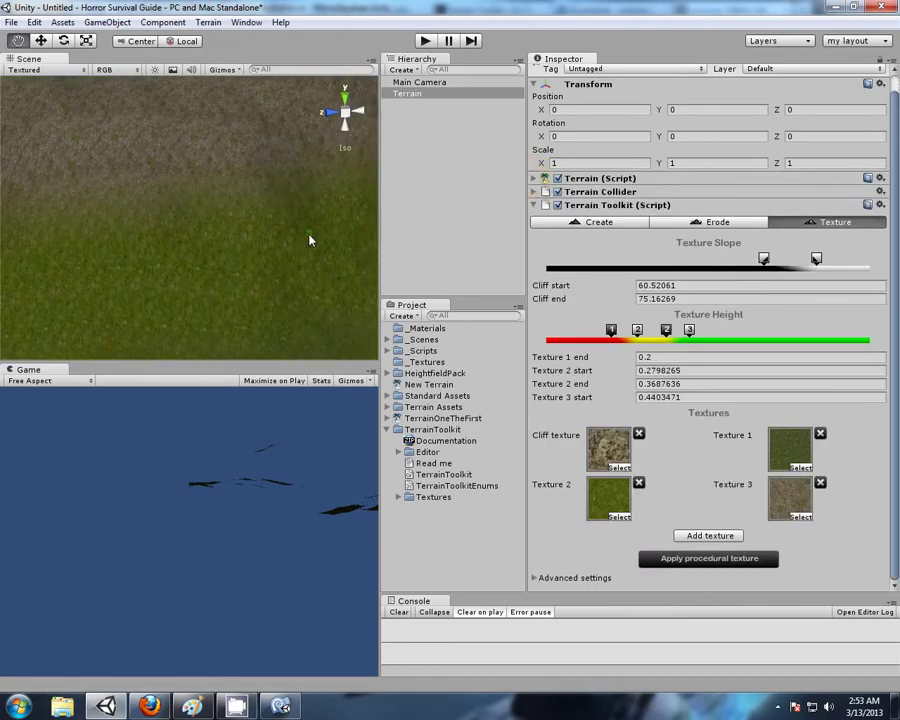
scroll(233, 304, "down", 3)
middle_click_drag(241, 299, 249, 259)
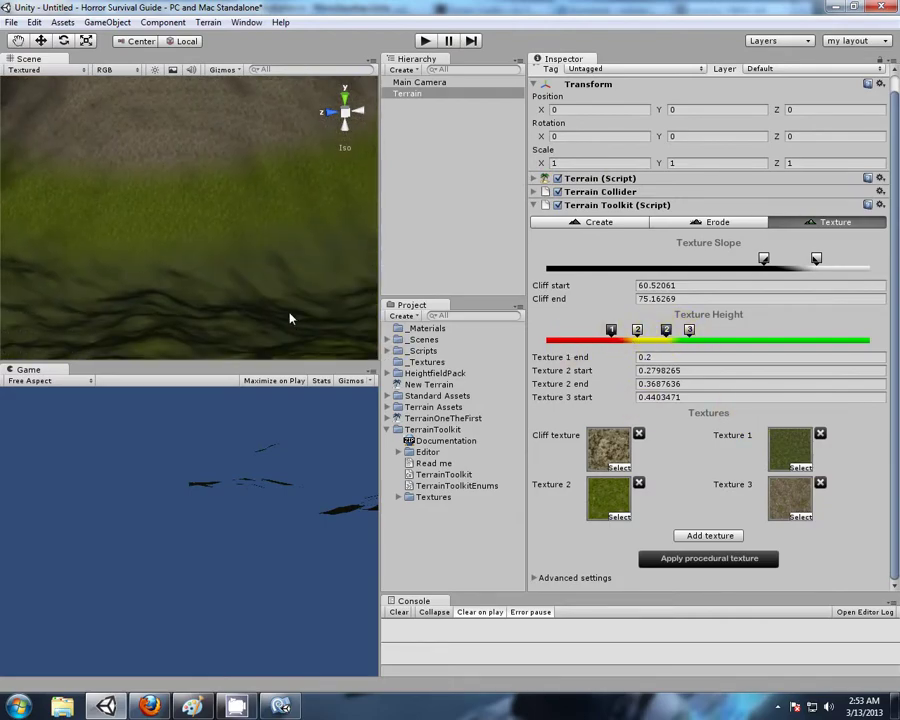
left_click_drag(119, 246, 181, 236, "alt")
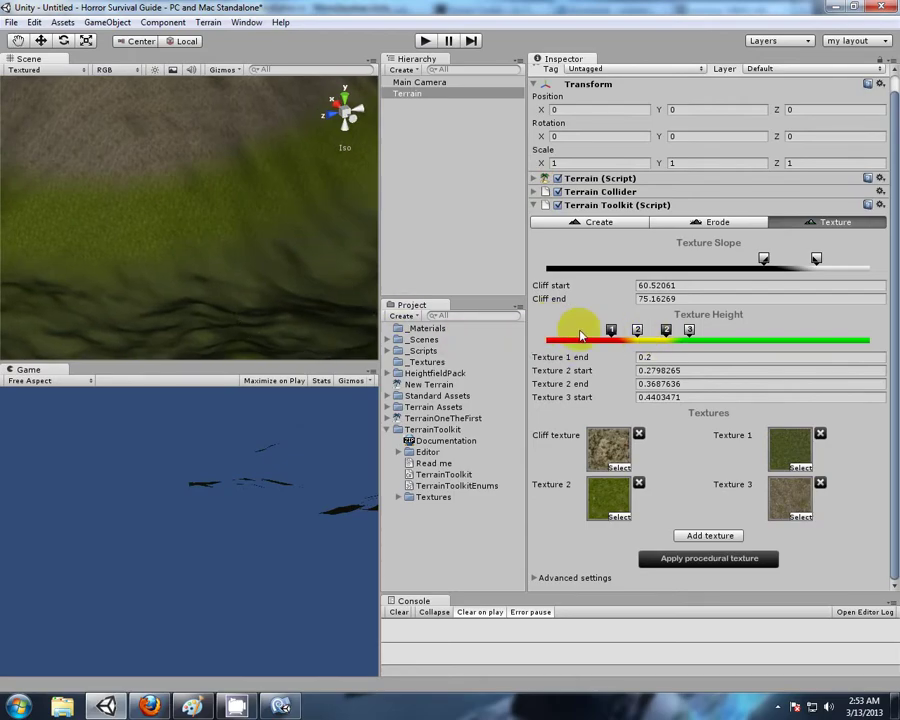
scroll(242, 313, "up", 6)
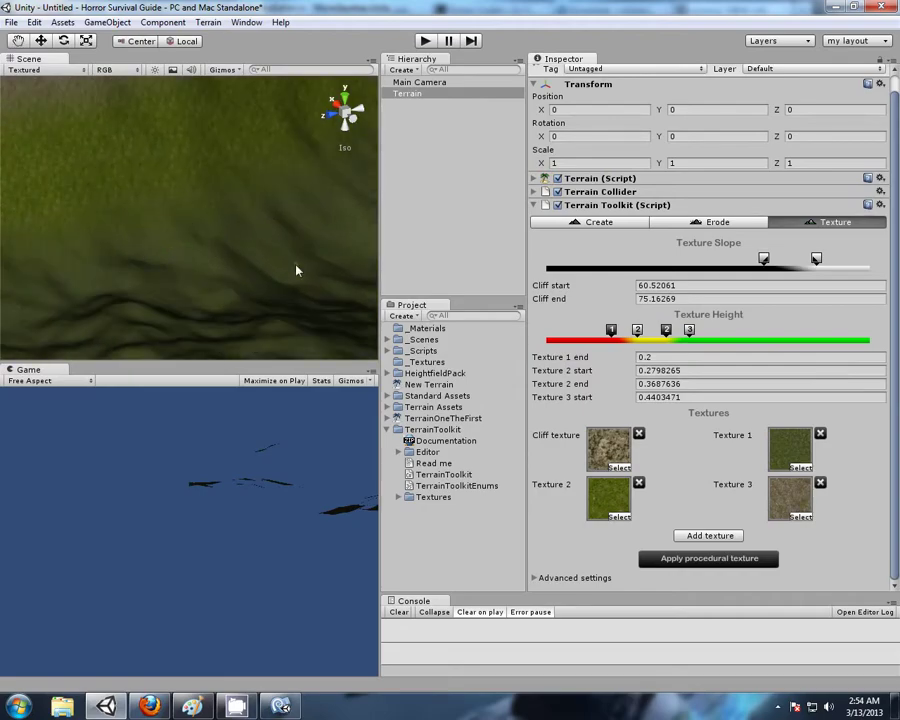
middle_click_drag(195, 209, 256, 325)
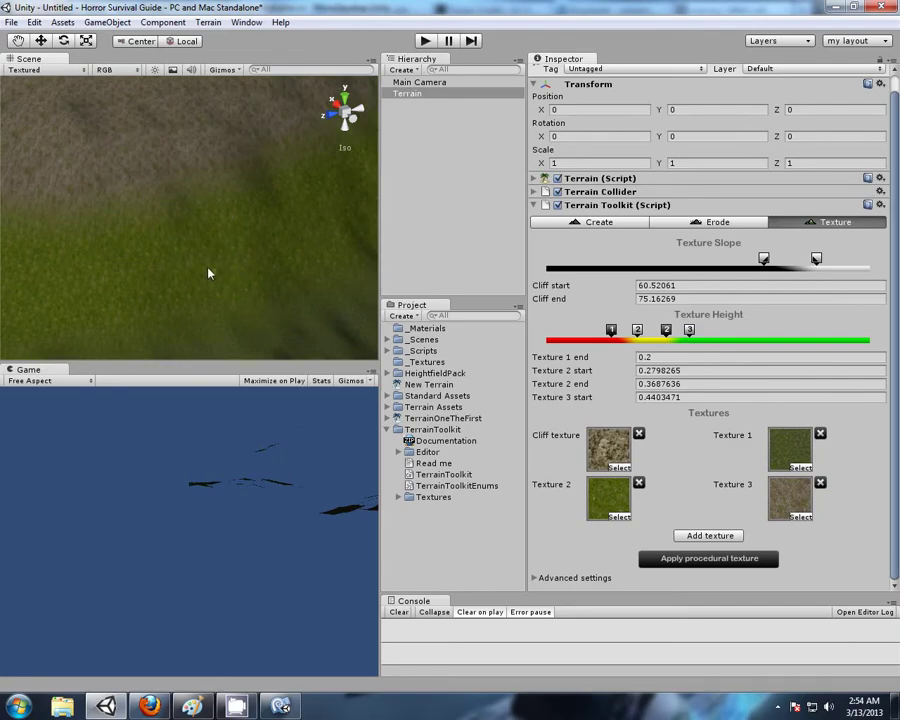
Step: Set Texture 1 end to about 0.16, the Texture 2 range to about 0.29–0.35 and Texture 3 start to about 0.55, and apply the procedural texture
left_click_drag(611, 330, 598, 334)
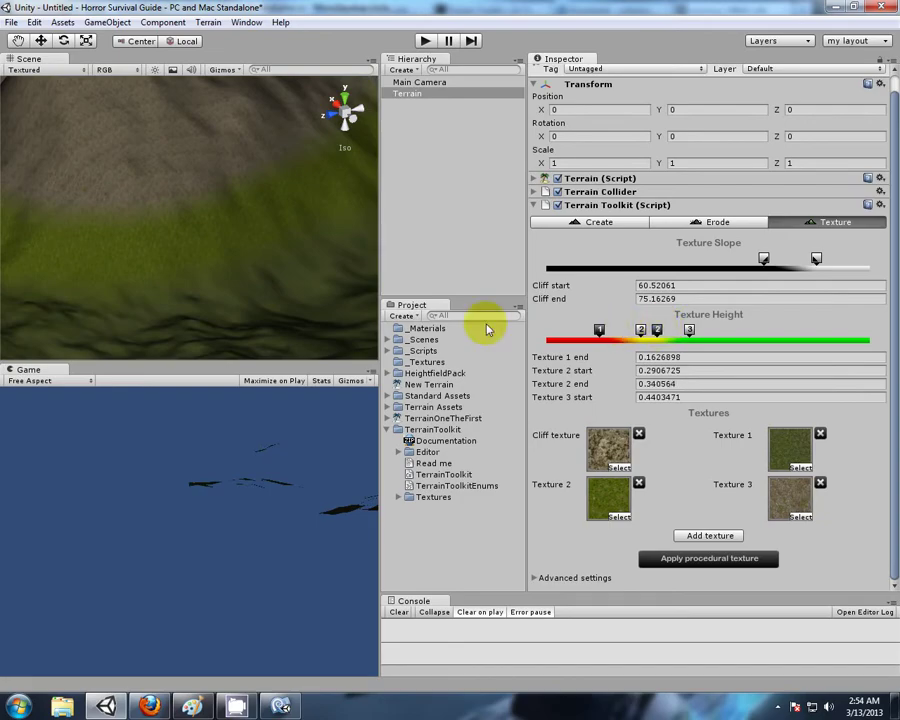
scroll(216, 275, "down", 8)
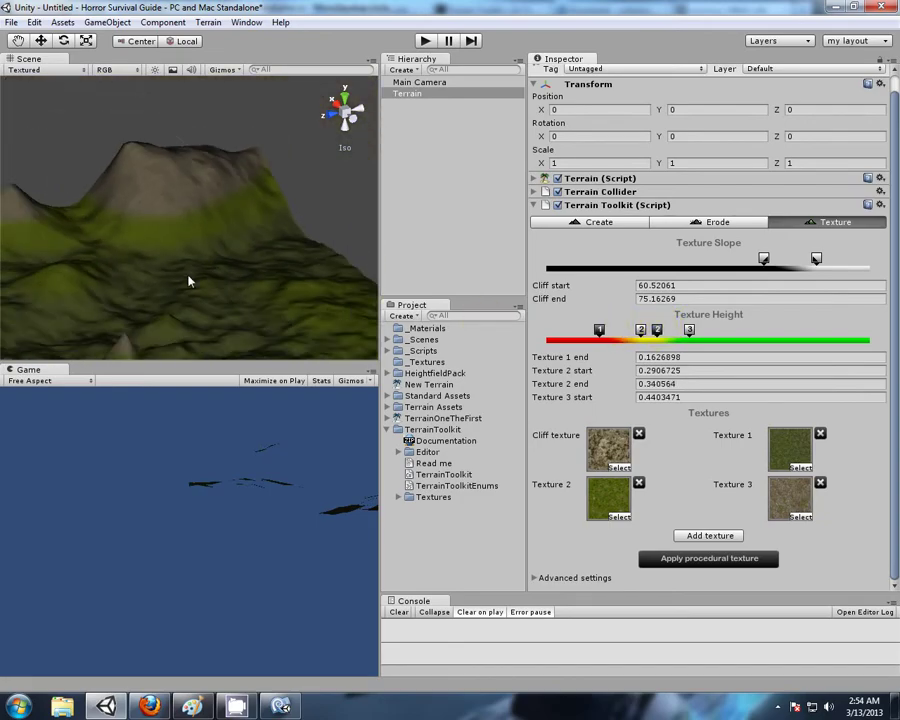
middle_click_drag(189, 279, 237, 273)
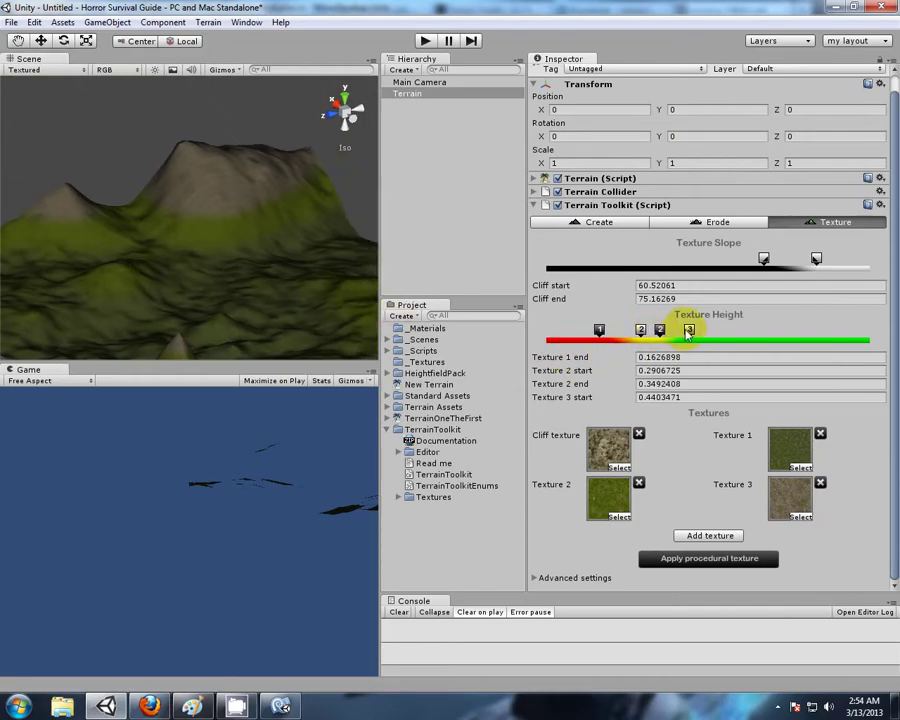
left_click_drag(694, 334, 726, 335)
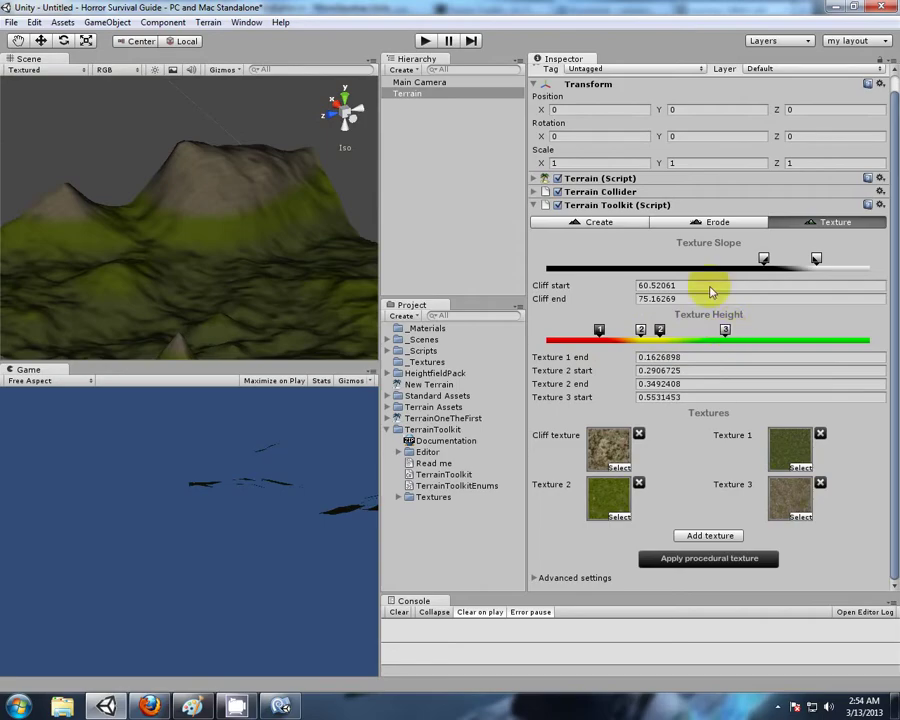
left_click(698, 566)
Step: Inspect the softened height blending on the valleys, slopes and steep mountain peak from several angles
middle_click_drag(155, 244, 235, 195)
scroll(197, 264, "up", 12)
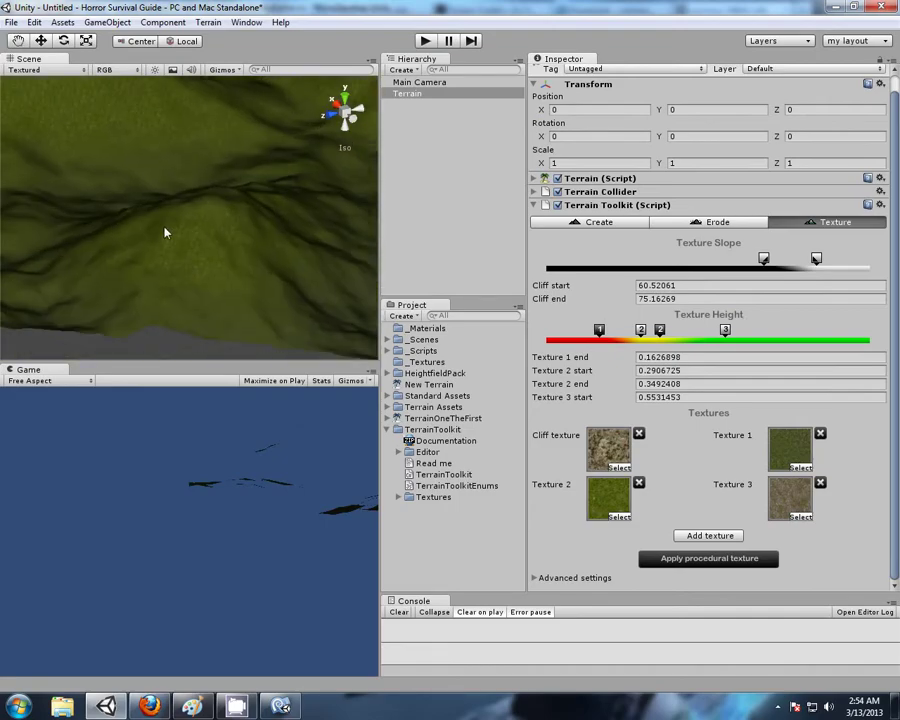
right_click_drag(136, 175, 205, 301)
right_click_drag(70, 205, 238, 268)
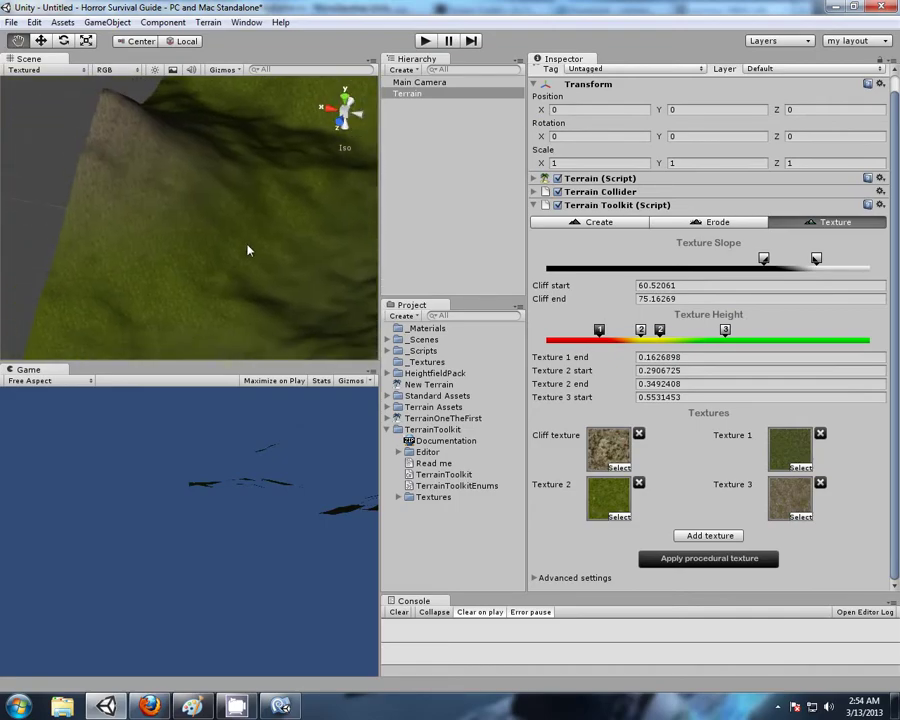
scroll(249, 250, "up", 3)
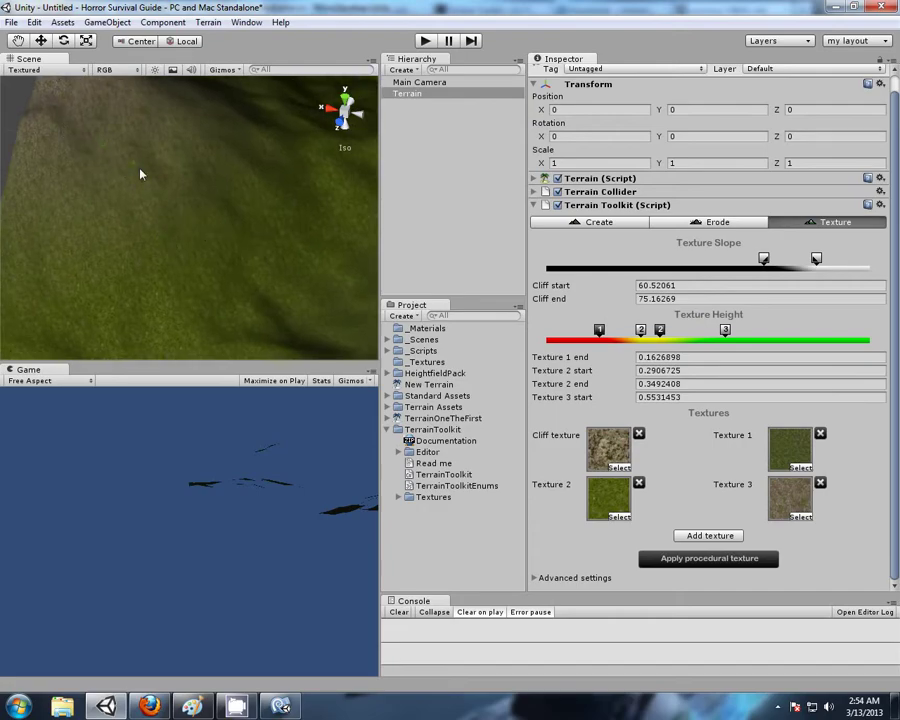
left_click(769, 380)
left_click(624, 518)
middle_click_drag(219, 117, 138, 365)
middle_click_drag(255, 167, 170, 371)
middle_click_drag(213, 240, 240, 278)
left_click_drag(253, 220, 126, 229, "alt")
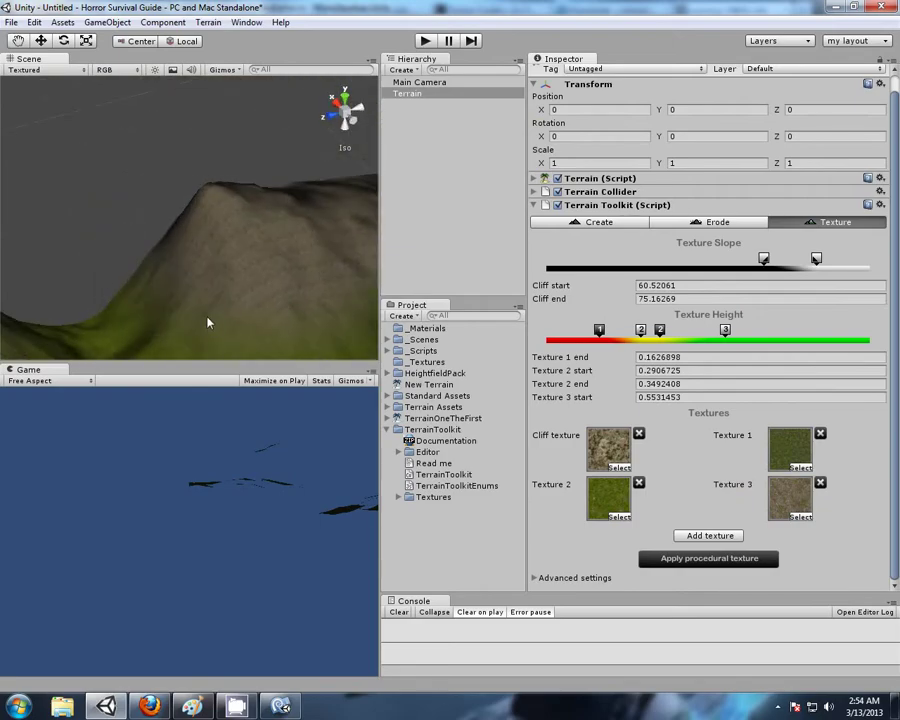
left_click_drag(208, 322, 192, 287, "alt")
scroll(175, 223, "up", 6)
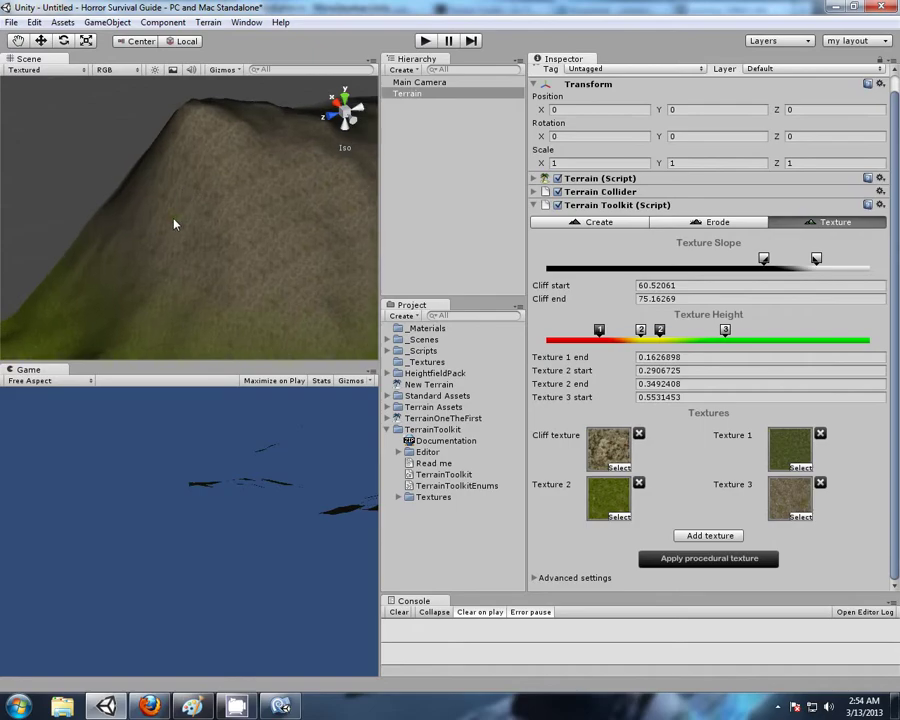
left_click_drag(72, 173, 238, 212, "alt")
middle_click_drag(238, 208, 224, 246)
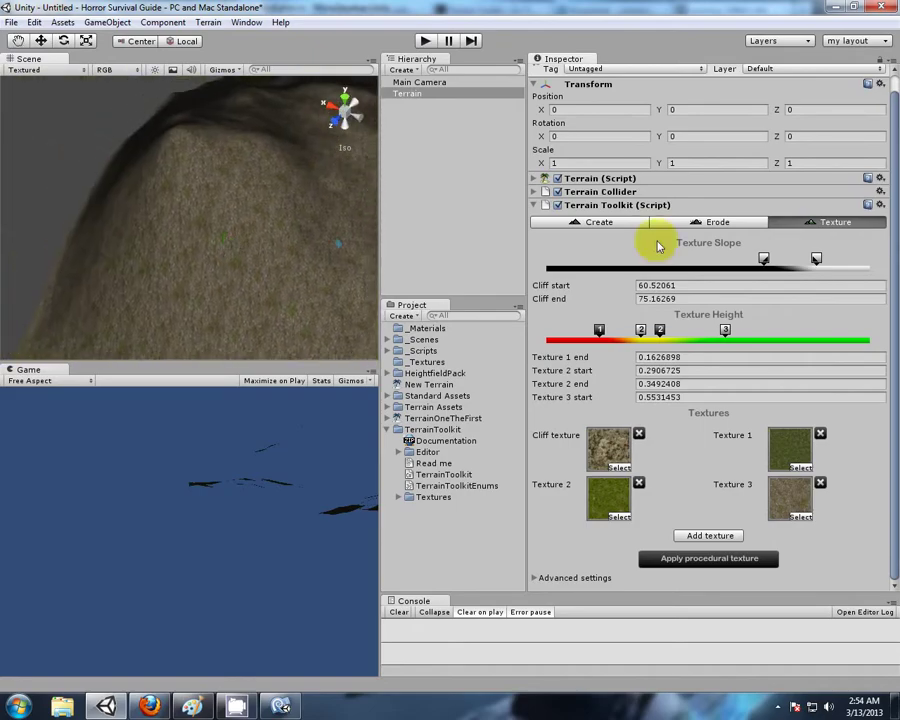
Step: Try a cliff start slope of about 45, settle on a range of about 21.7 to 48.8, and apply the procedural texture
left_click_drag(763, 260, 714, 260)
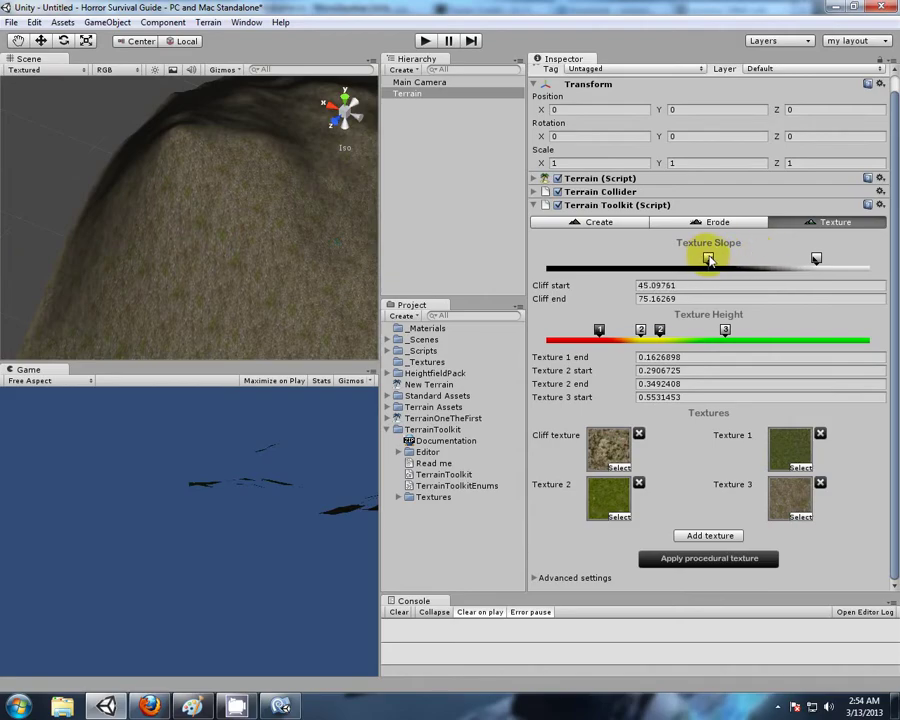
left_click(734, 559)
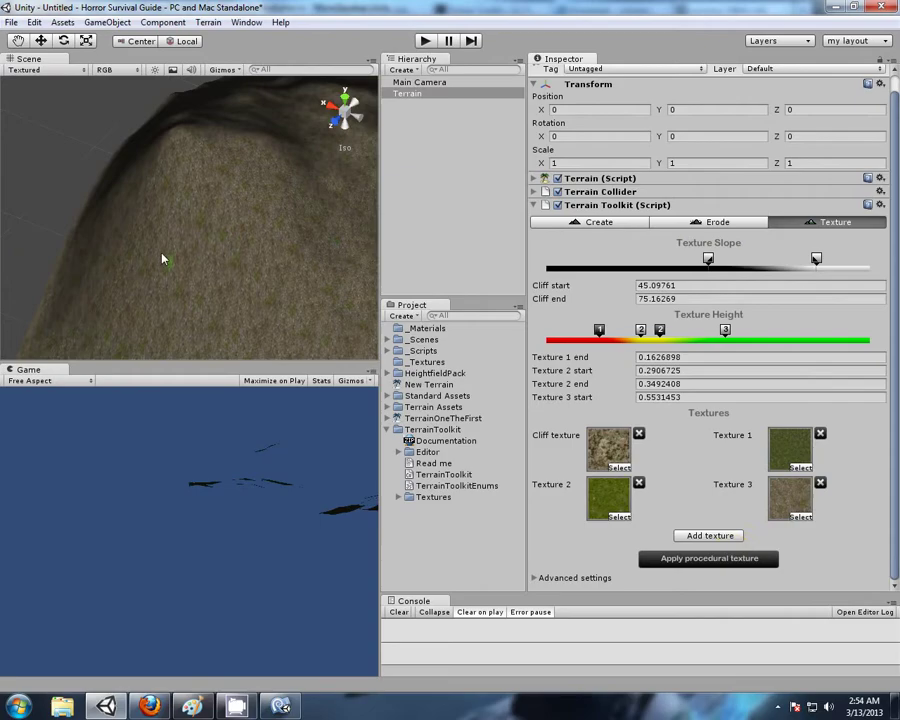
left_click_drag(90, 201, 164, 248, "alt")
left_click_drag(708, 258, 624, 259)
left_click_drag(816, 259, 720, 258)
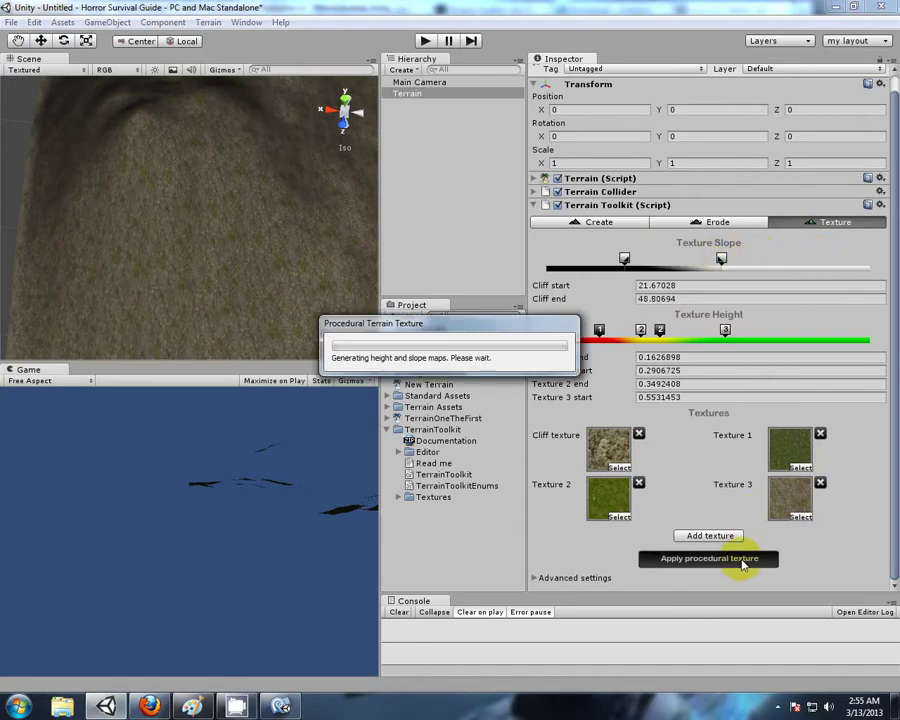
left_click(742, 563)
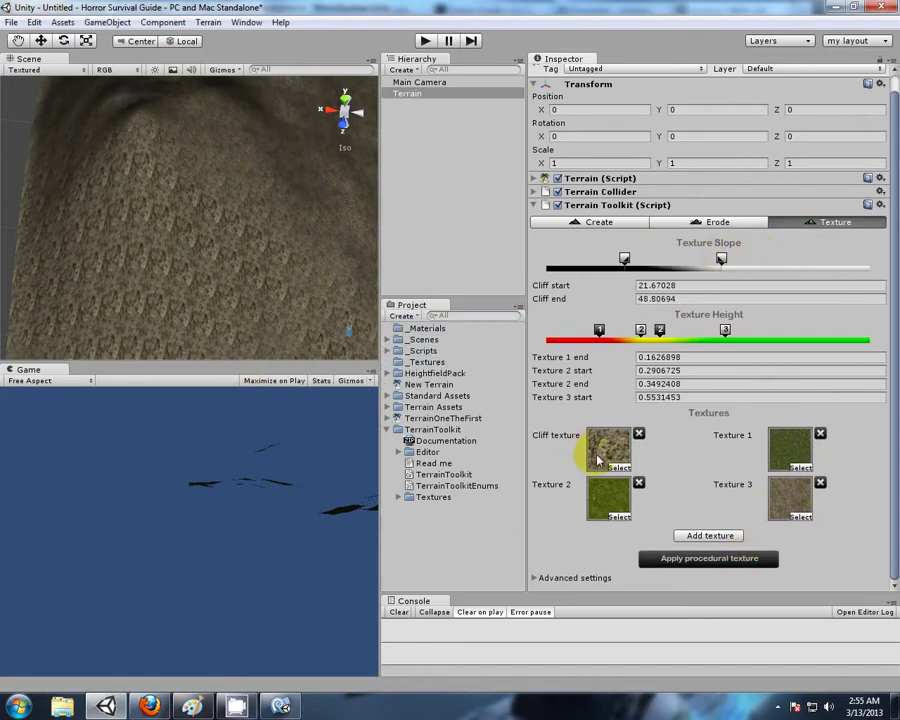
Step: Locate the cliff texture's source asset, view its import settings, and reselect the terrain
left_click(620, 453)
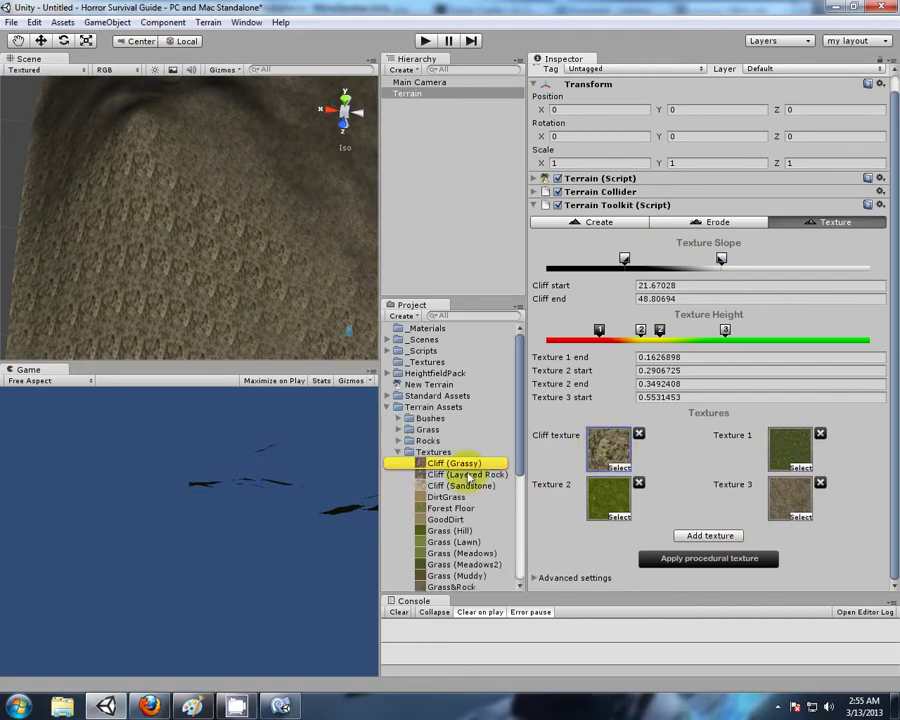
left_click(460, 465)
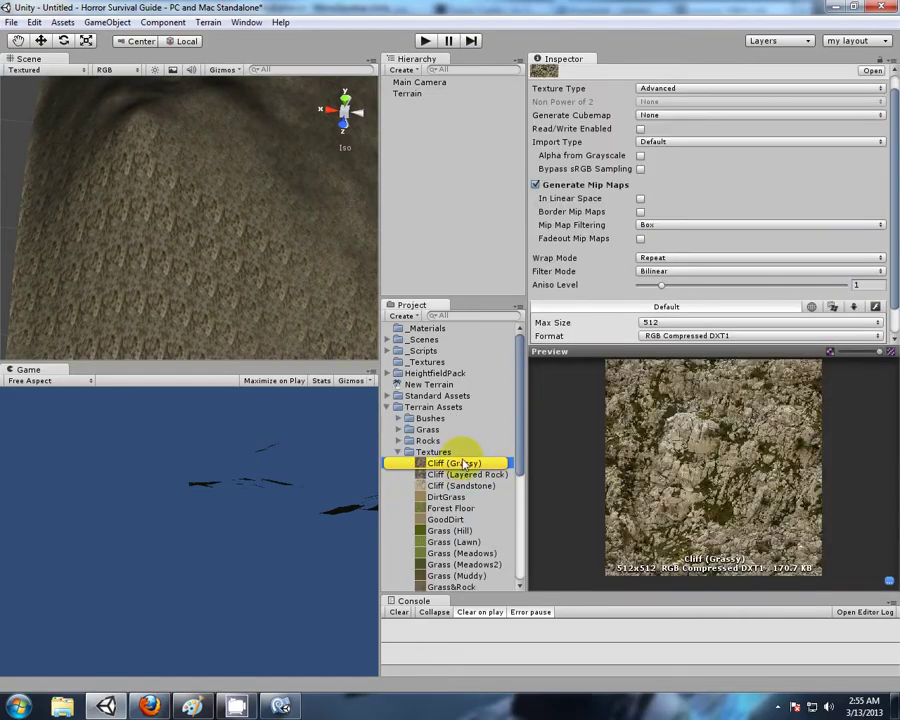
left_click(405, 94)
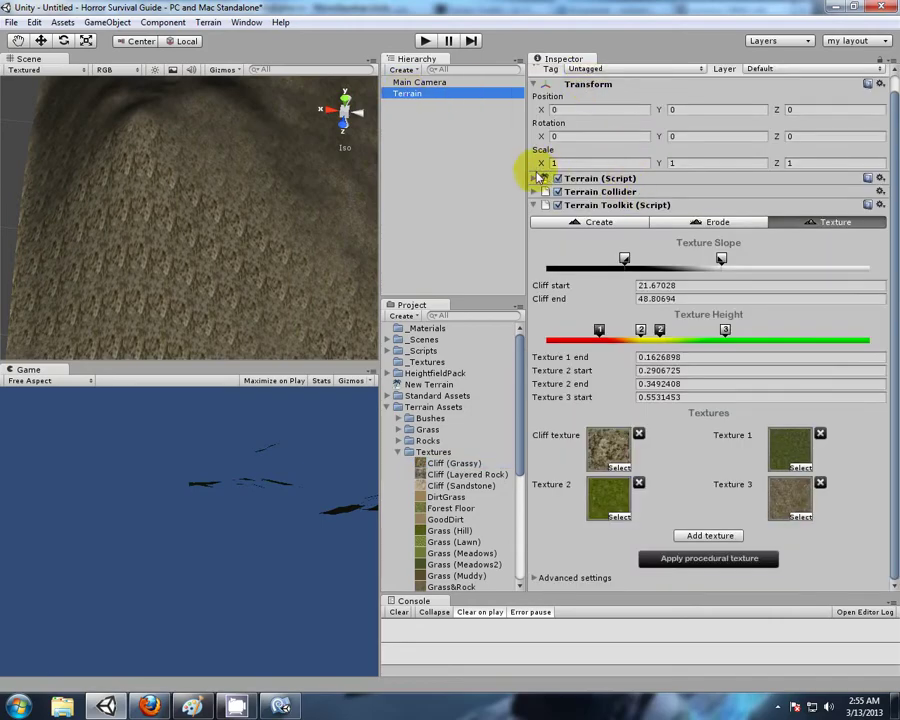
Step: Set the tile size of the Cliff (Grassy) terrain texture to 30 by 30 and collapse the Terrain component
left_click(540, 178)
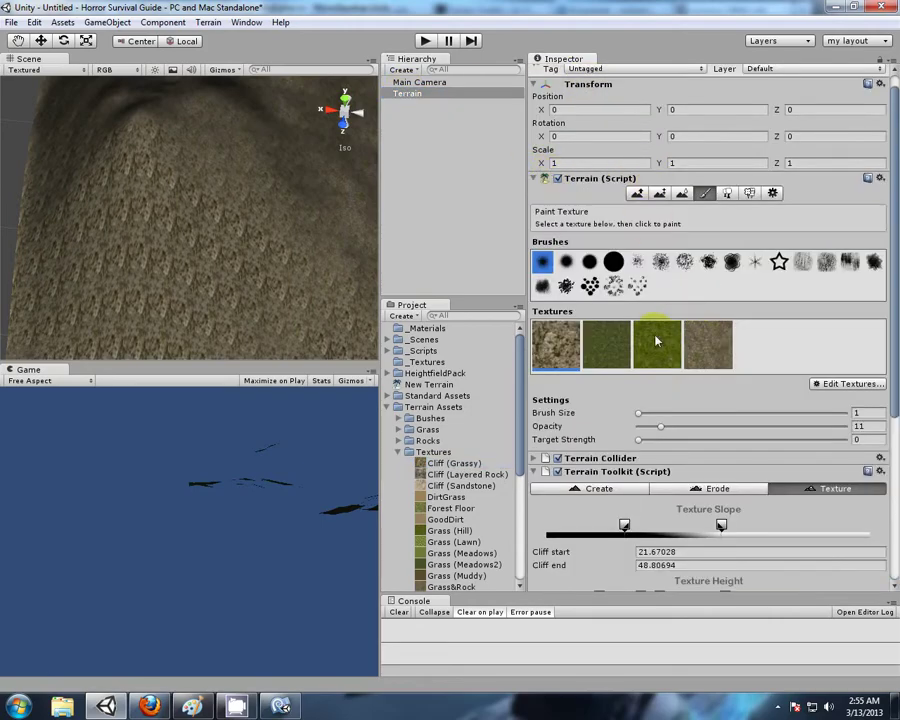
left_click(860, 385)
left_click(820, 400)
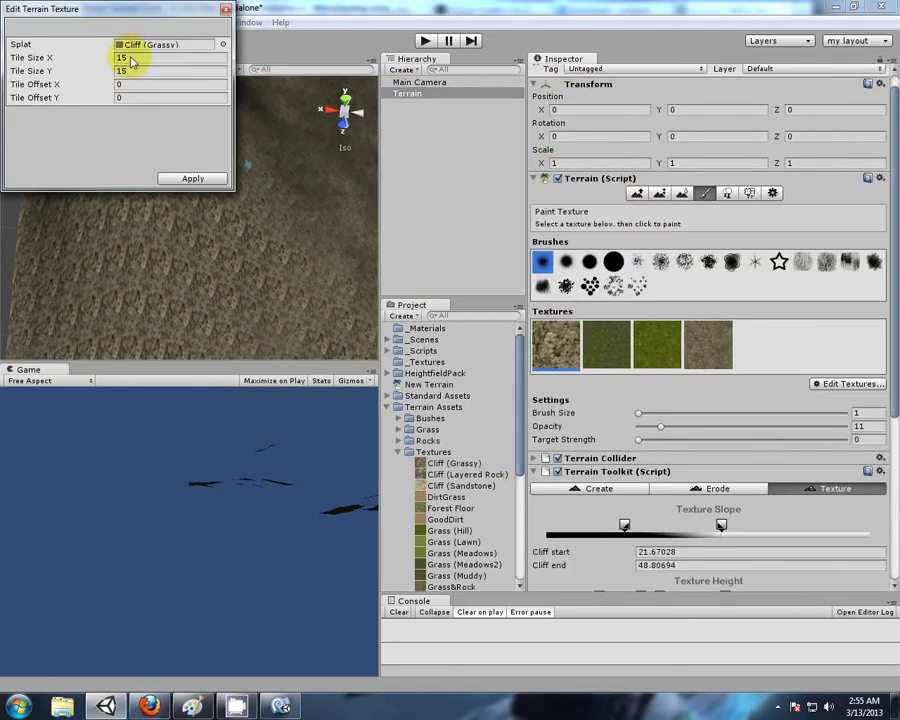
type("30")
left_click(120, 71)
type("30")
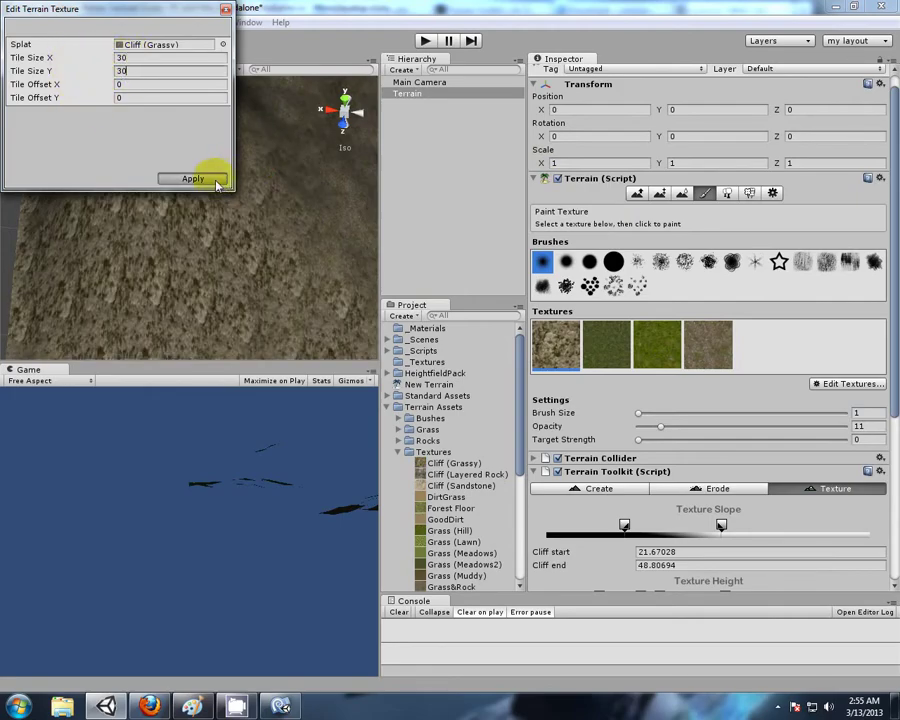
left_click(205, 178)
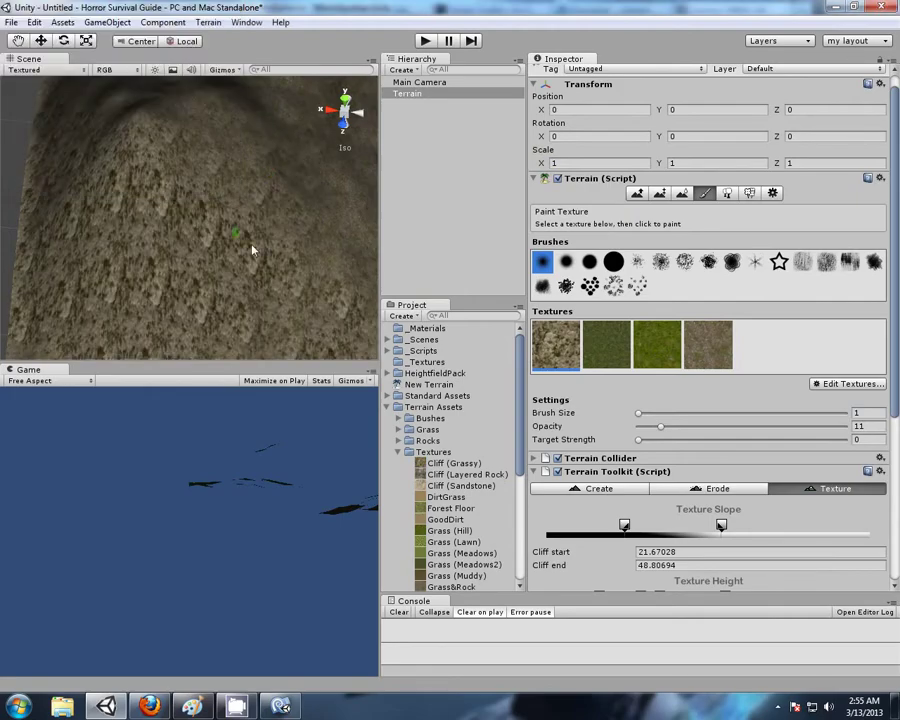
left_click(535, 178)
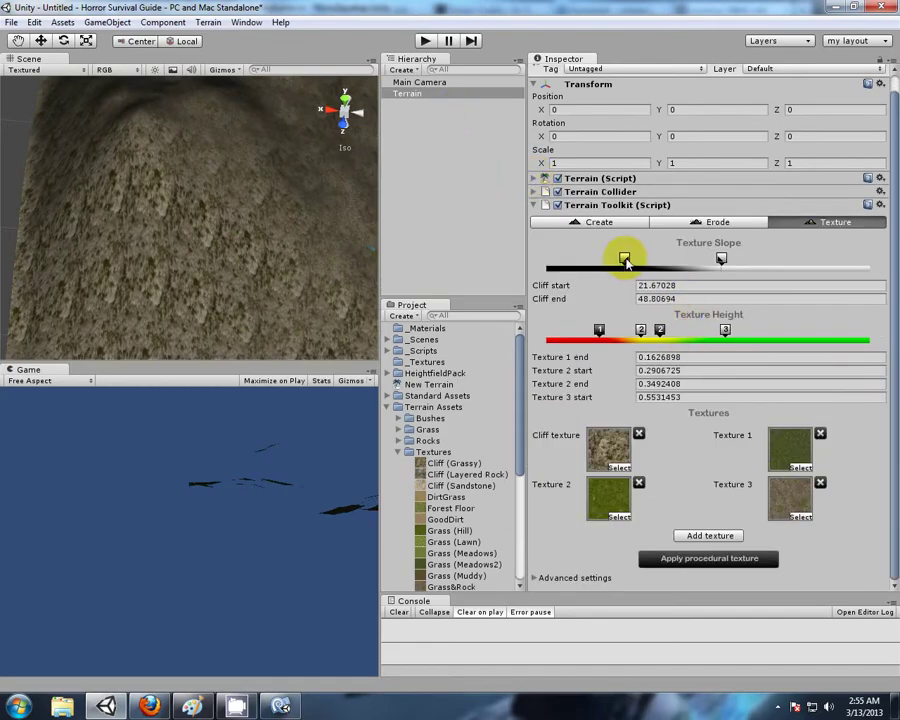
Step: Raise the cliff start slope to about 37.7 and apply the procedural texture to the terrain
left_click_drag(626, 258, 645, 260)
right_click_drag(255, 293, 330, 176)
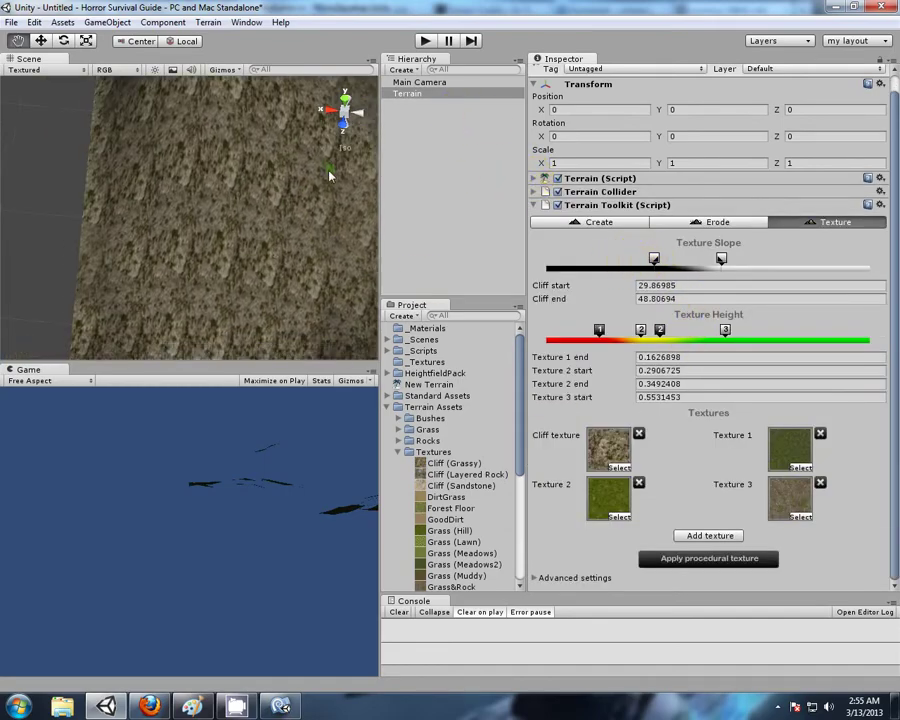
right_click_drag(106, 200, 299, 148)
middle_click_drag(299, 148, 254, 229)
middle_click_drag(265, 272, 217, 248)
left_click_drag(297, 212, 257, 261)
scroll(253, 253, "down", 3)
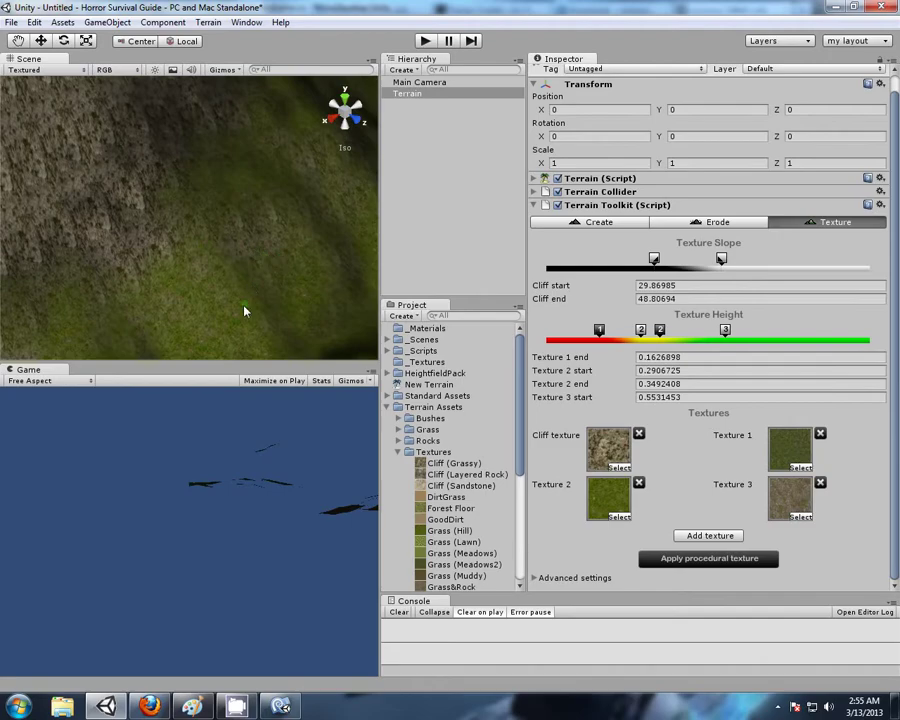
mouse_move(243, 311)
right_mouse_down()
mouse_move(223, 288)
mouse_move(302, 301)
mouse_move(241, 312)
right_mouse_up()
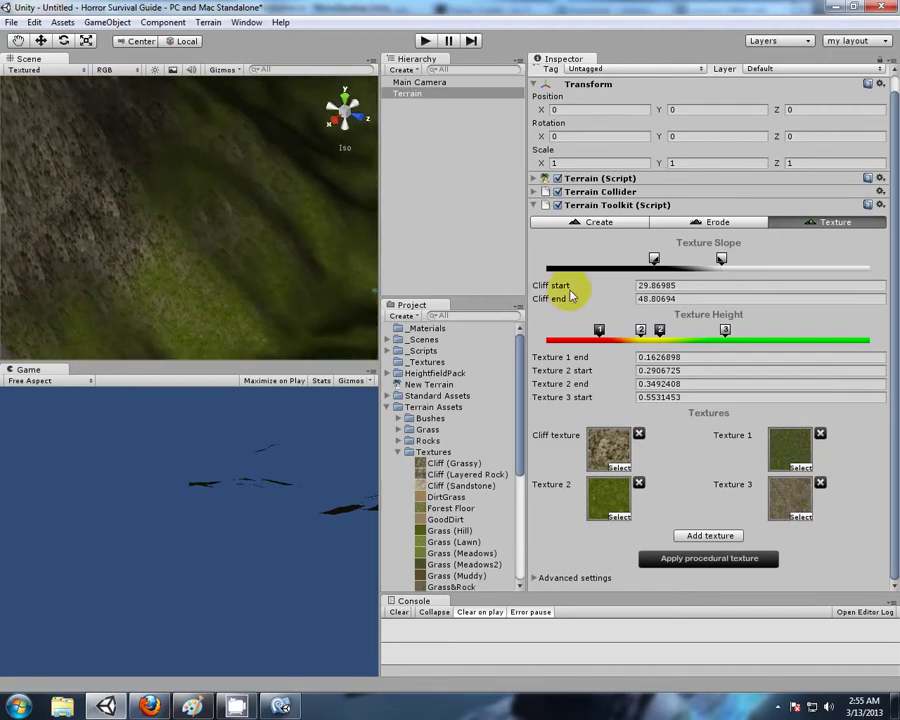
left_click_drag(681, 262, 685, 262)
left_click(712, 560)
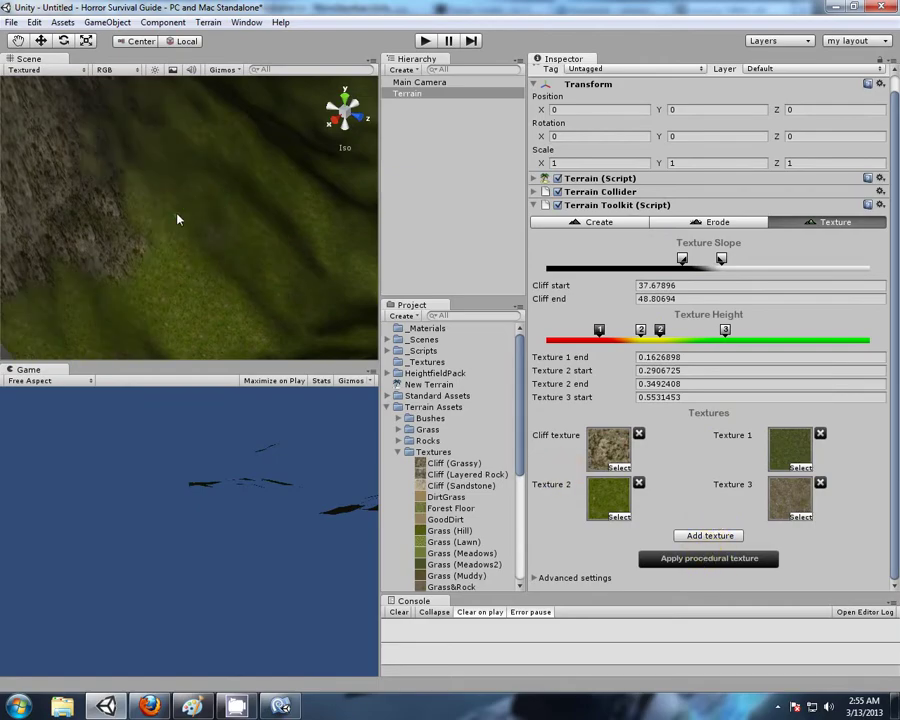
Step: Inspect how the cliff and grass textures blend across the steep corner cliff, the wider terrain and the rocky peak
left_click_drag(178, 219, 118, 254, "alt")
scroll(262, 186, "down", 5)
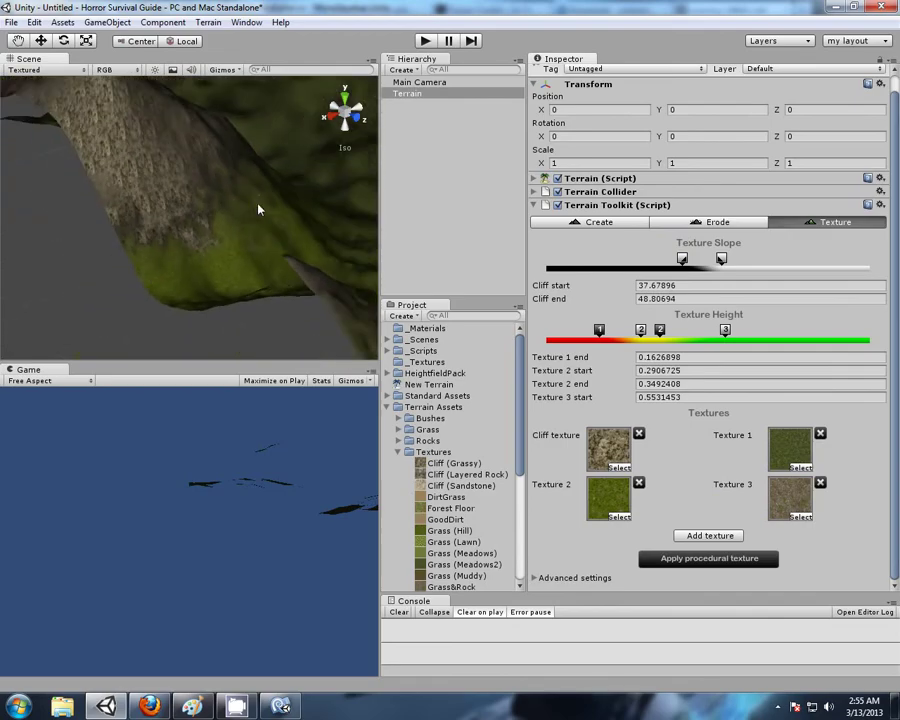
middle_click_drag(259, 209, 207, 258)
scroll(242, 235, "down", 5)
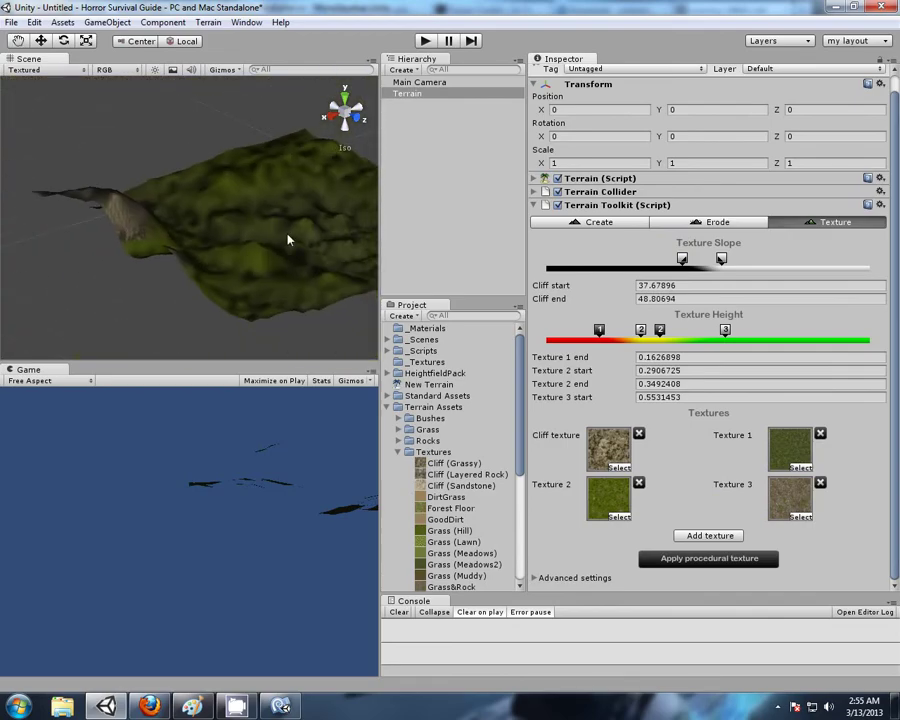
left_click_drag(243, 238, 274, 242, "alt")
scroll(240, 238, "up", 8)
middle_click_drag(237, 237, 239, 320)
scroll(190, 312, "up", 3)
left_click_drag(93, 210, 267, 260, "alt")
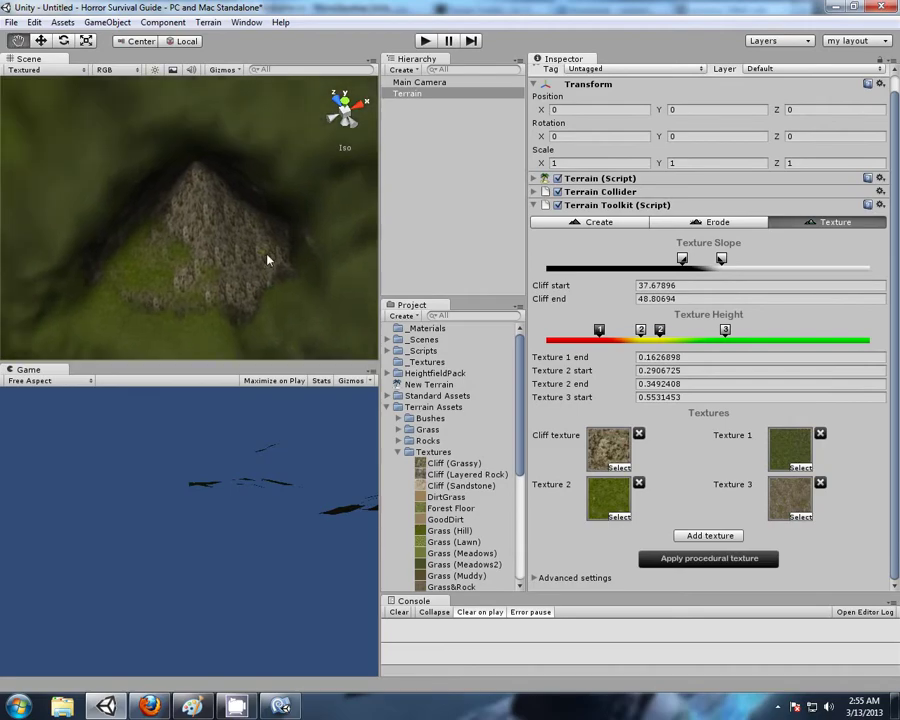
Step: Paint the rocky peak toward height 88 with a soft round brush of size 44 and opacity 11
left_click(538, 177)
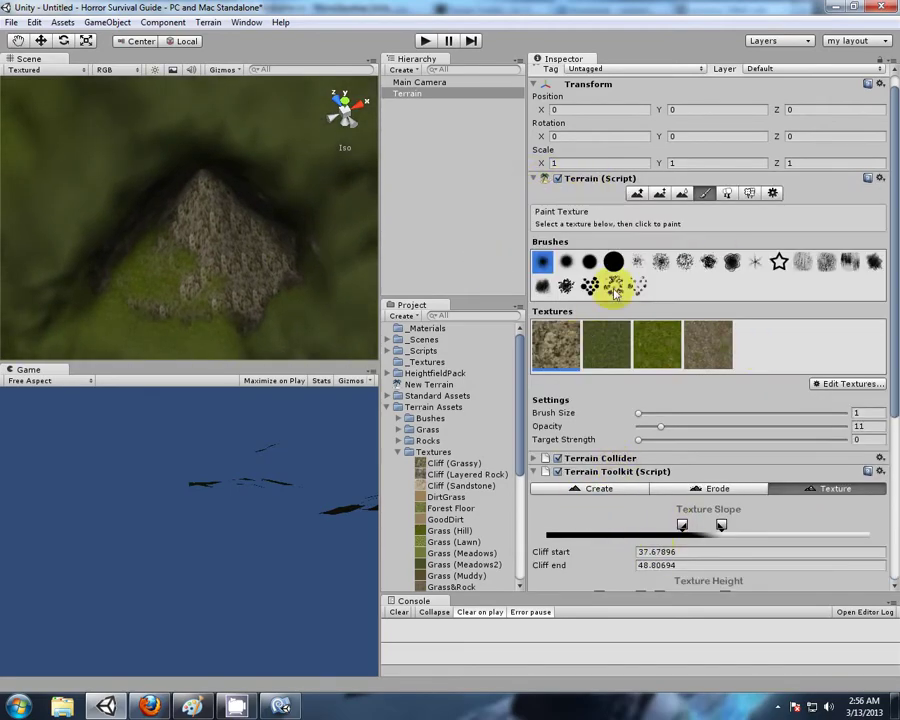
left_click(639, 193)
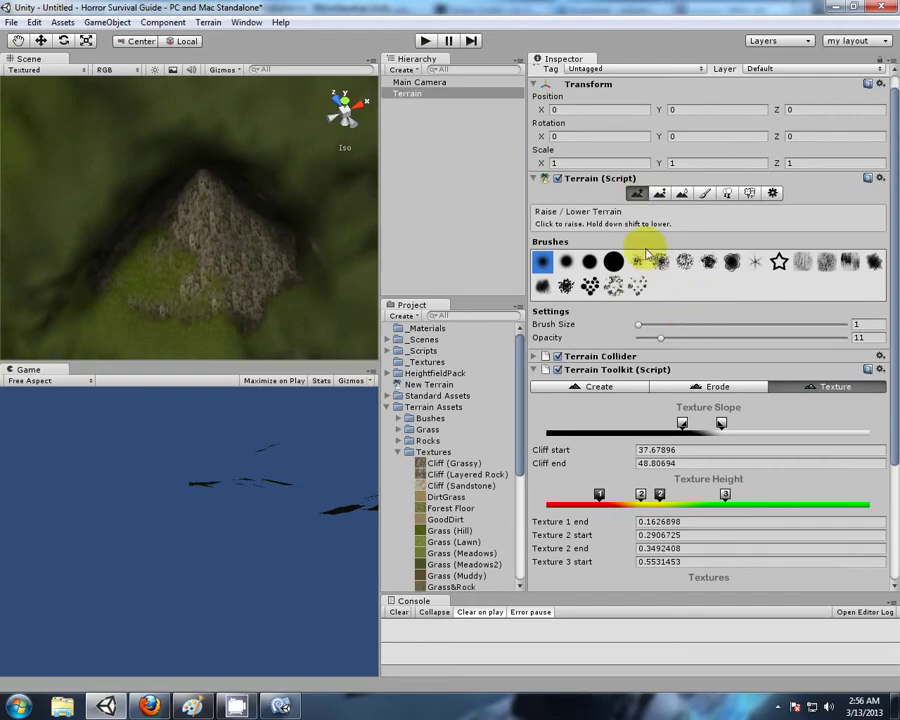
left_click(563, 262)
left_click(660, 195)
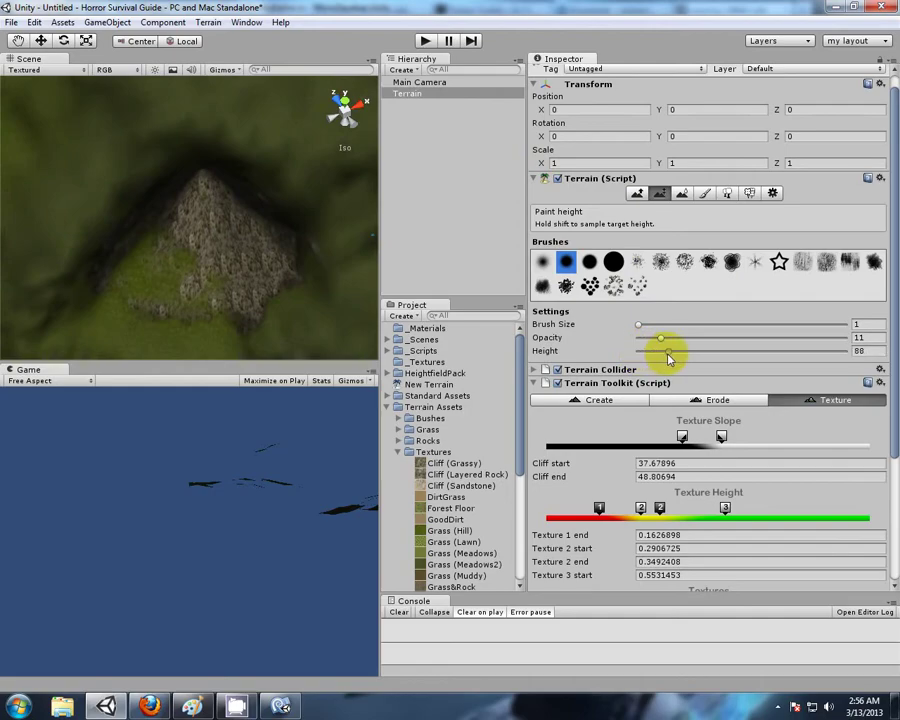
left_click(543, 262)
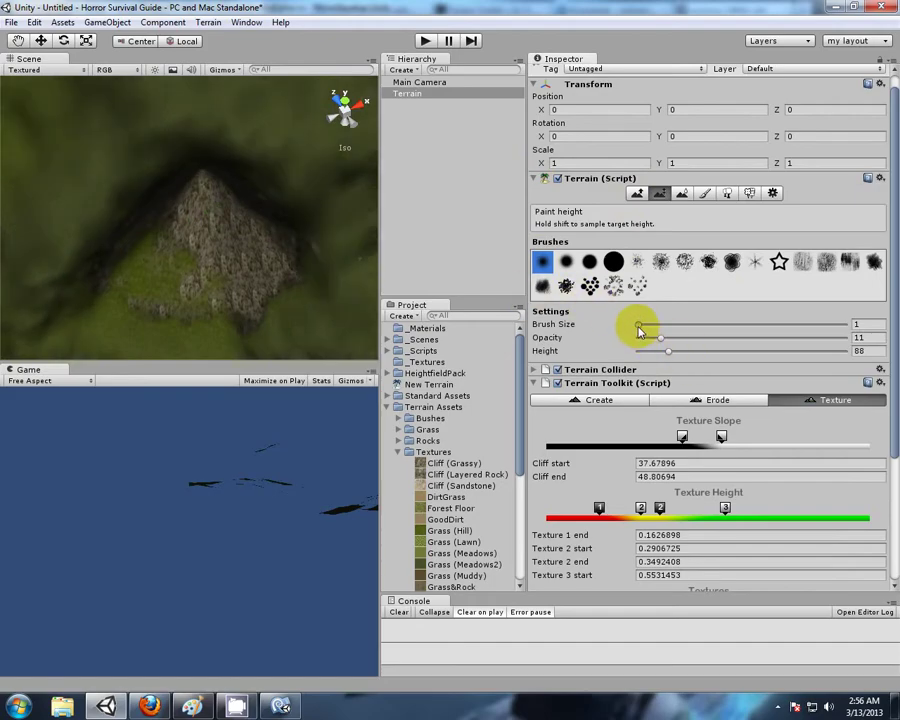
left_click_drag(640, 330, 727, 327)
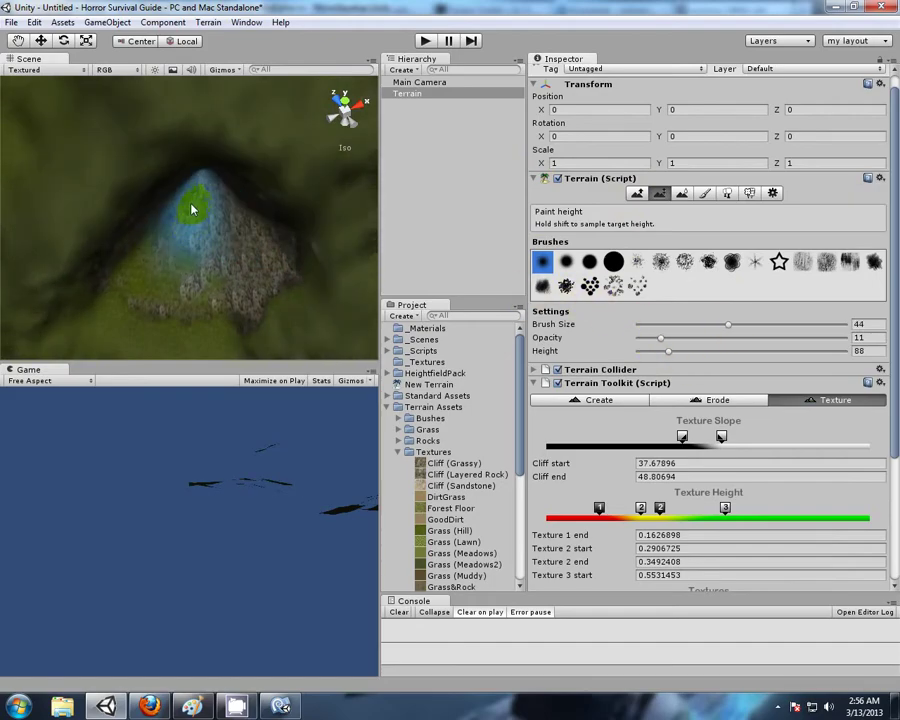
mouse_move(193, 209)
left_mouse_down()
mouse_move(223, 193)
mouse_move(179, 195)
mouse_move(237, 198)
left_mouse_up()
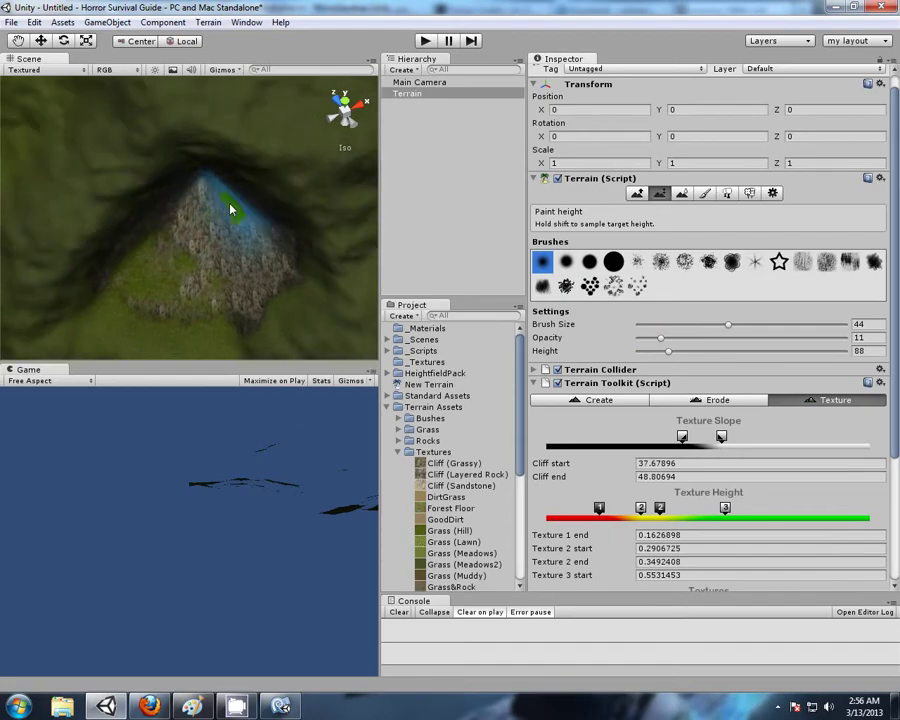
right_click_drag(106, 193, 240, 208)
middle_click_drag(141, 254, 315, 271)
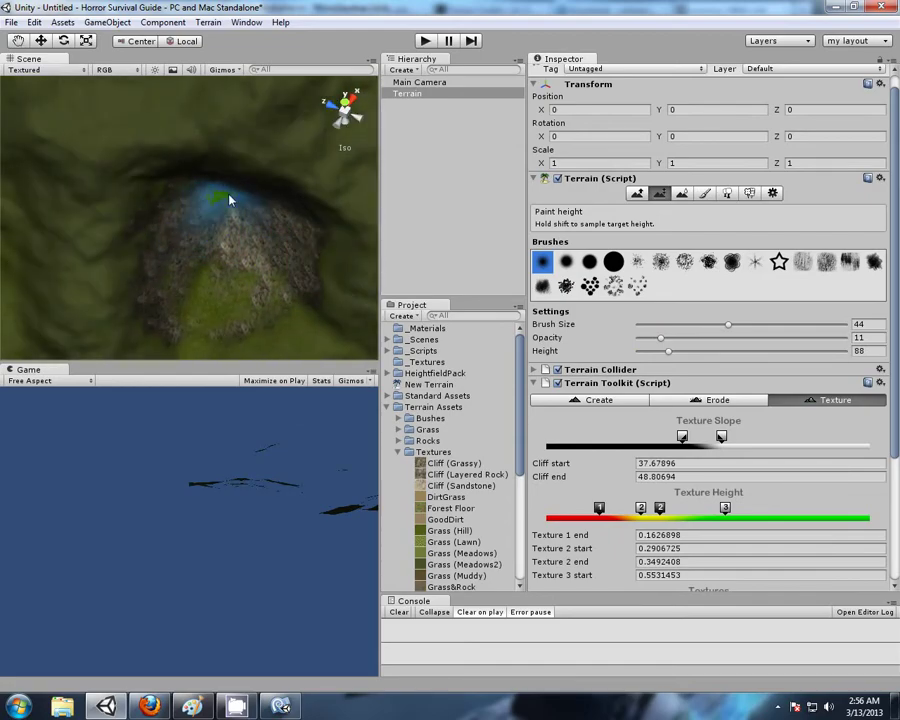
mouse_move(218, 255)
left_mouse_down("alt")
mouse_move(165, 263)
mouse_move(213, 207)
mouse_move(177, 261)
mouse_move(174, 284)
mouse_move(255, 287)
mouse_move(262, 104)
left_mouse_up("alt")
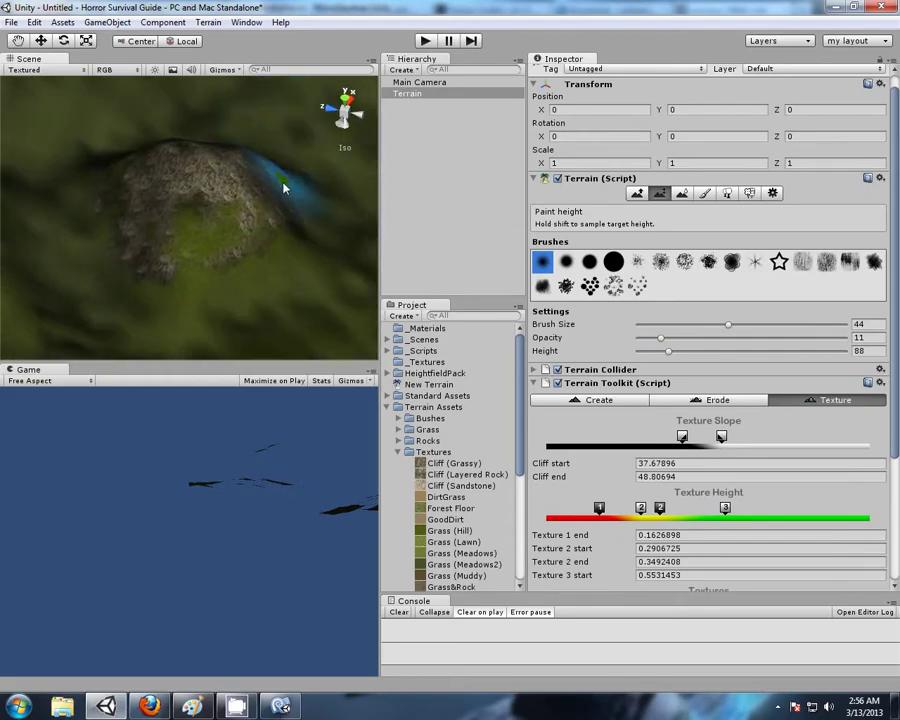
mouse_move(285, 187)
left_mouse_down("alt")
mouse_move(298, 304)
mouse_move(251, 307)
mouse_move(197, 287)
left_mouse_up("alt")
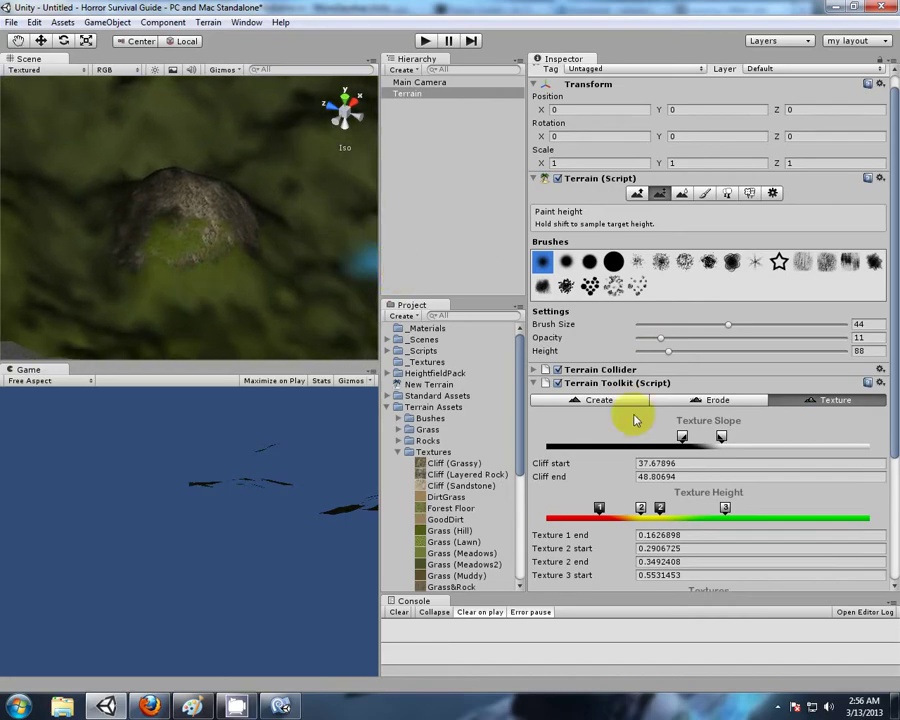
Step: Reapply the procedural texture to the reshaped terrain and check the texture distribution on the edited peak
left_click_drag(895, 385, 893, 565)
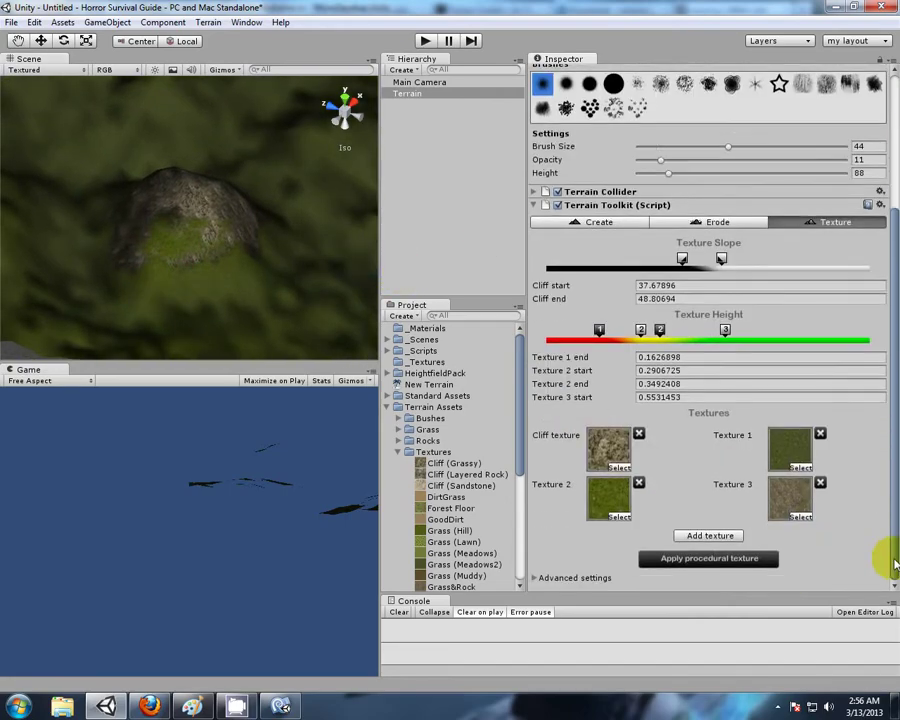
left_click(708, 560)
left_click_drag(60, 206, 226, 229, "alt")
left_click_drag(177, 277, 331, 287, "alt")
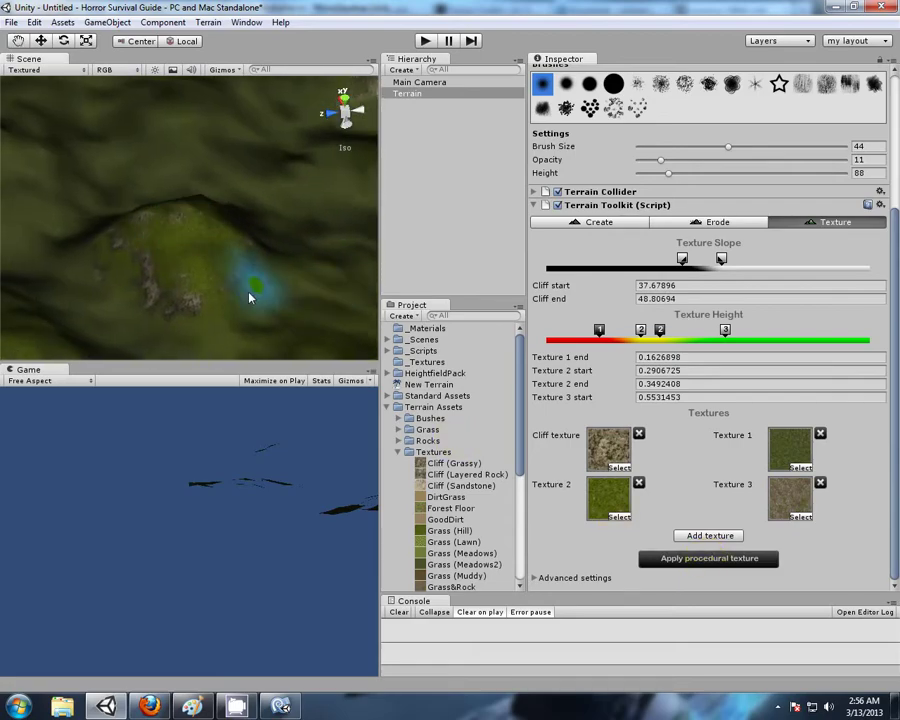
middle_click_drag(233, 304, 335, 229)
scroll(279, 229, "up", 6)
left_click_drag(118, 222, 203, 262, "alt")
middle_click_drag(203, 262, 253, 242)
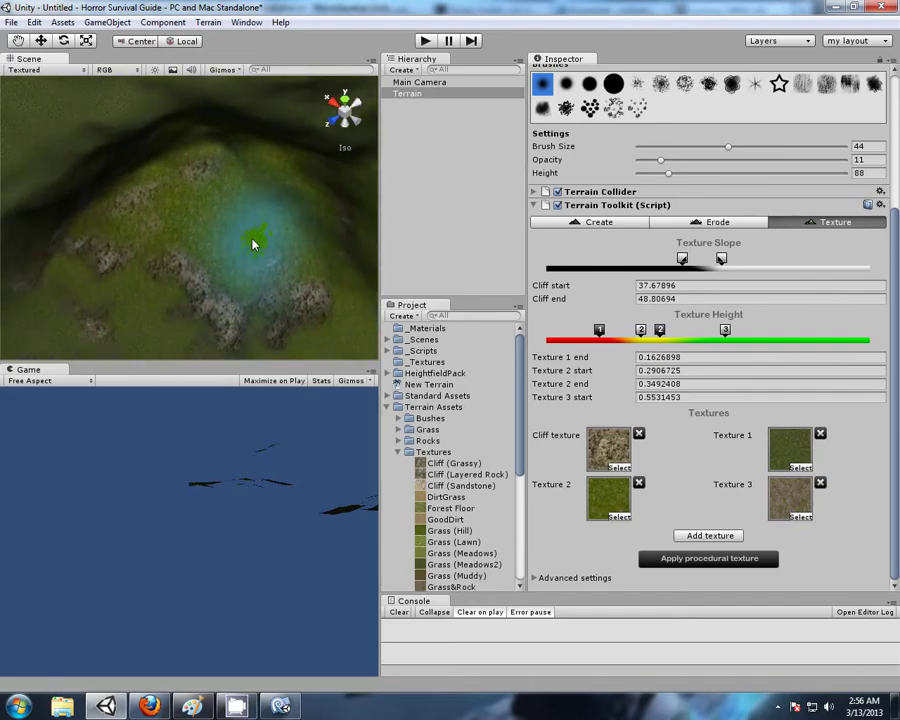
scroll(253, 225, "down", 5)
middle_click_drag(192, 240, 289, 242)
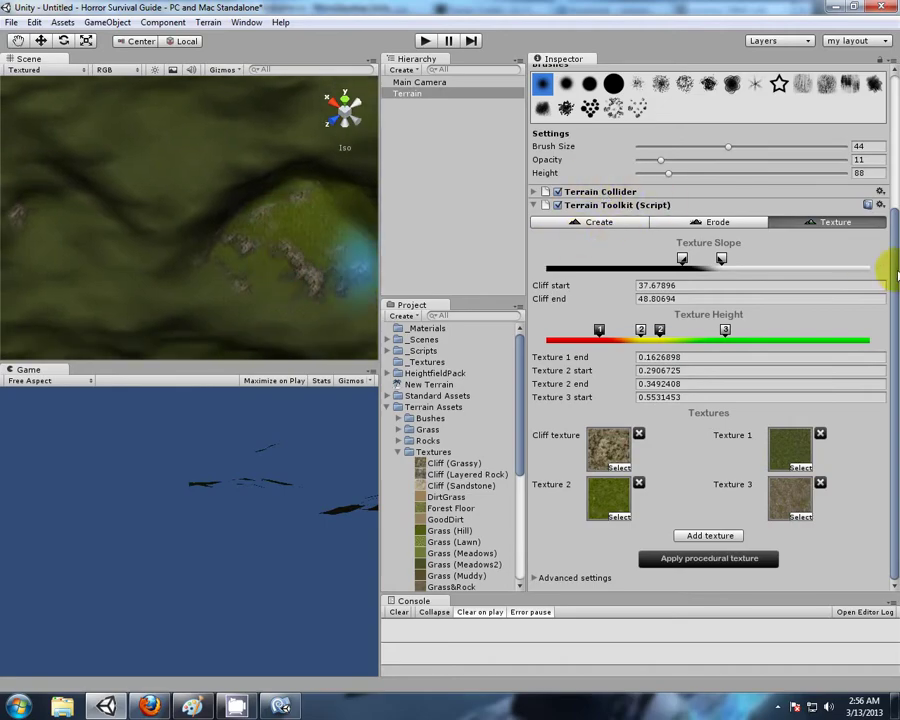
Step: Set up texture painting for the valley beside the peak with a rough-edged brush, size 33 and target strength 0.173
left_click_drag(884, 265, 884, 110)
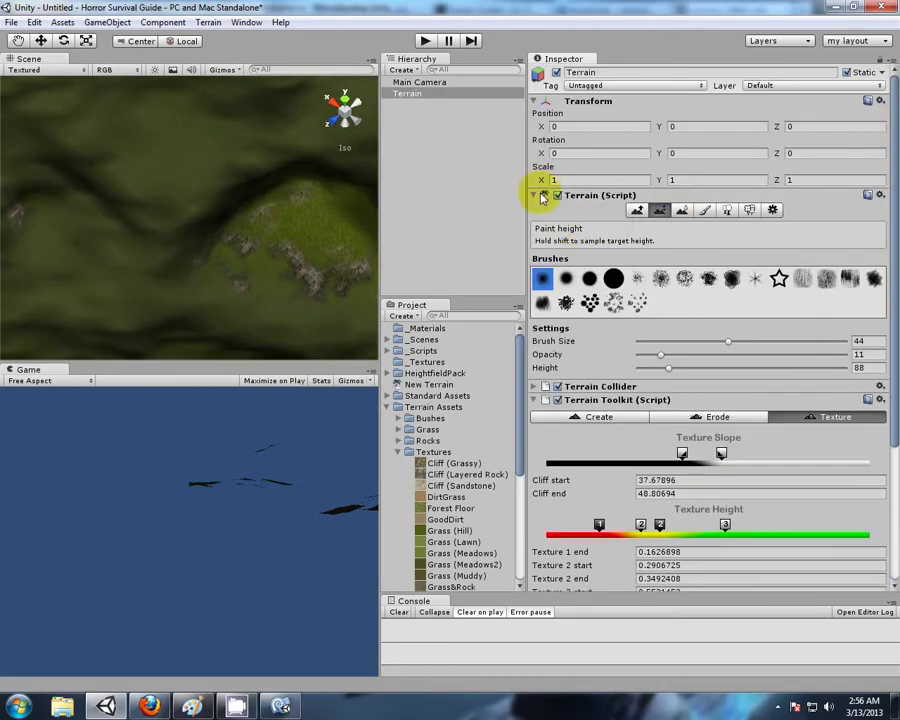
left_click(704, 209)
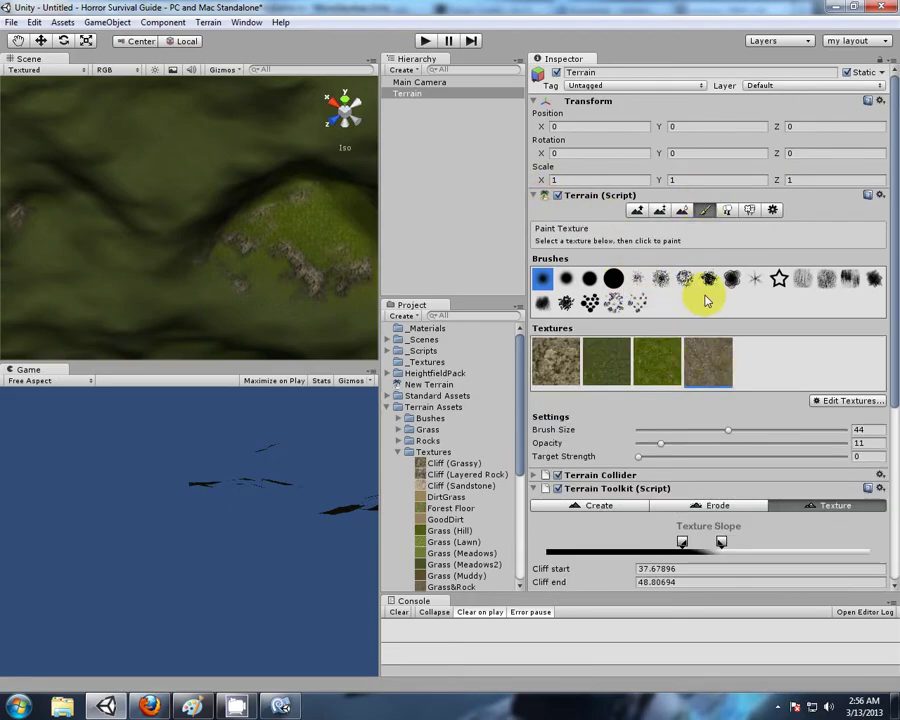
left_click(543, 304)
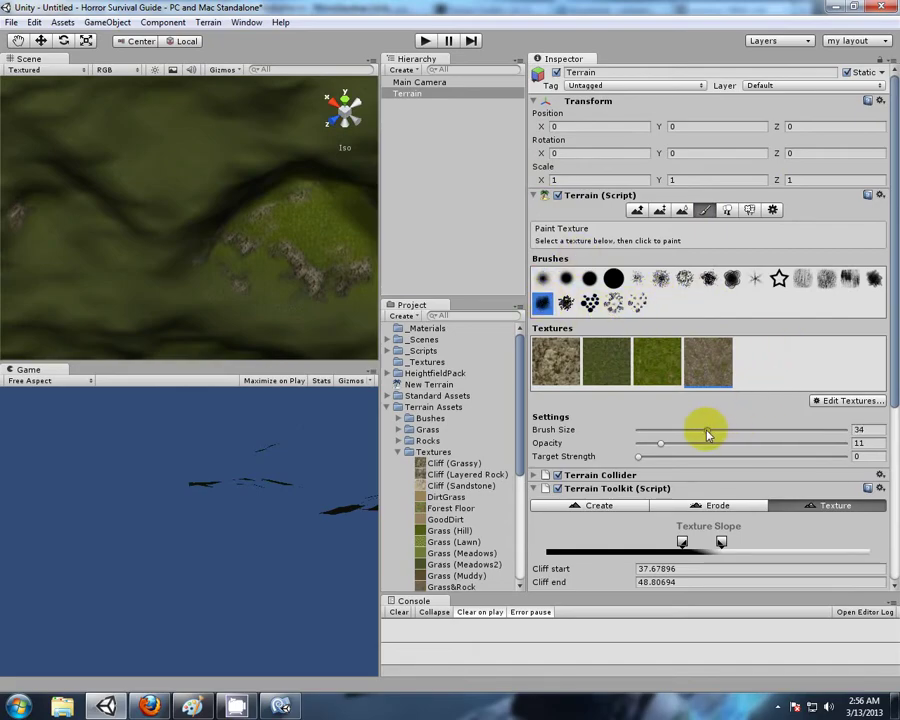
left_click_drag(707, 431, 704, 431)
left_click_drag(651, 457, 674, 457)
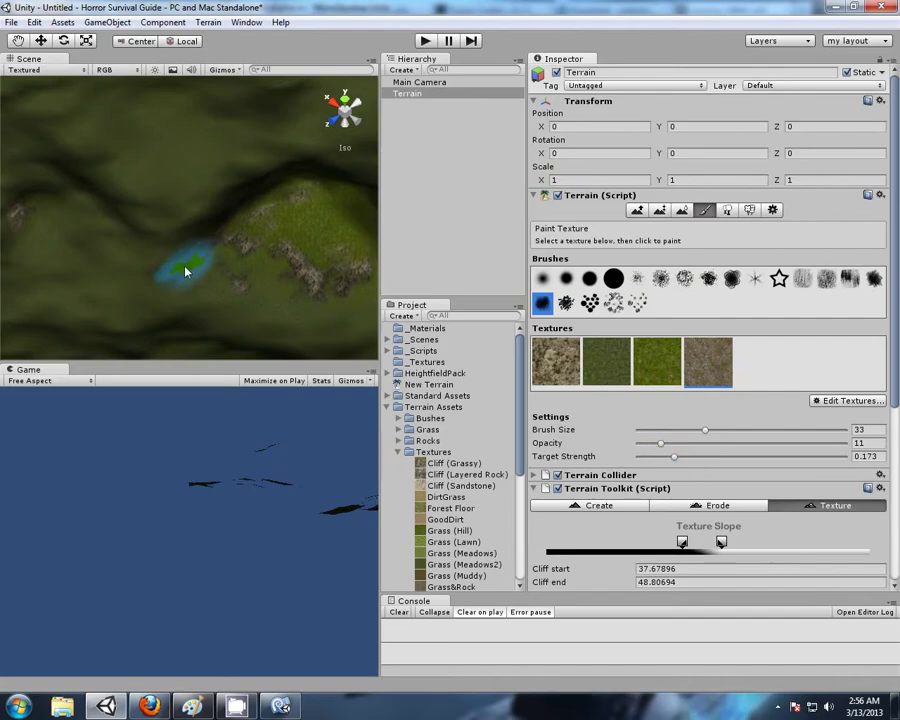
mouse_move(185, 269)
middle_mouse_down()
mouse_move(285, 292)
mouse_move(125, 227)
middle_mouse_up()
scroll(293, 296, "up", 5)
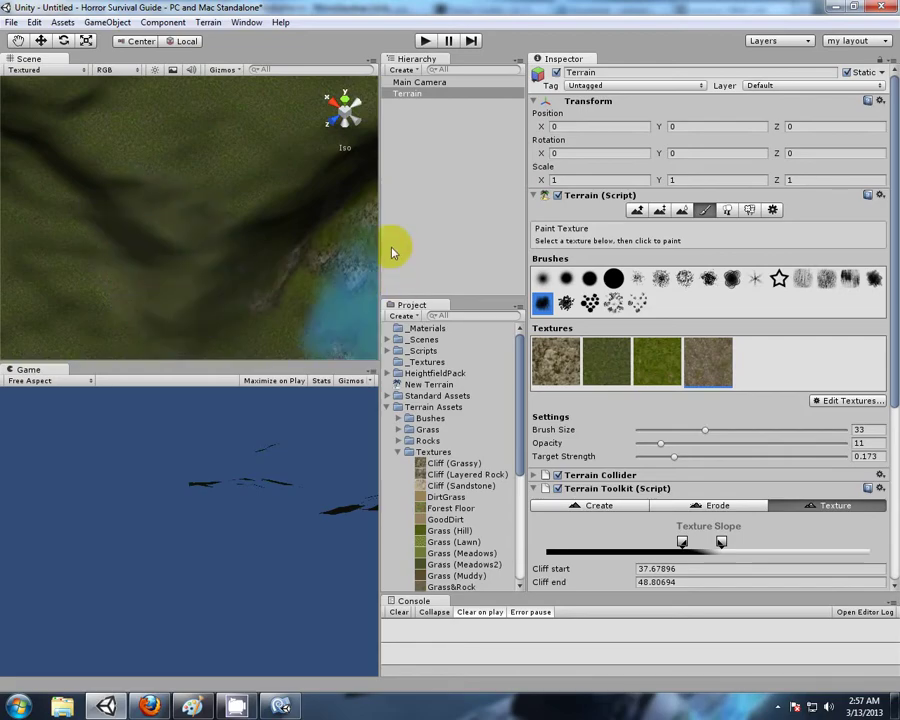
left_click_drag(273, 182, 283, 211, "alt")
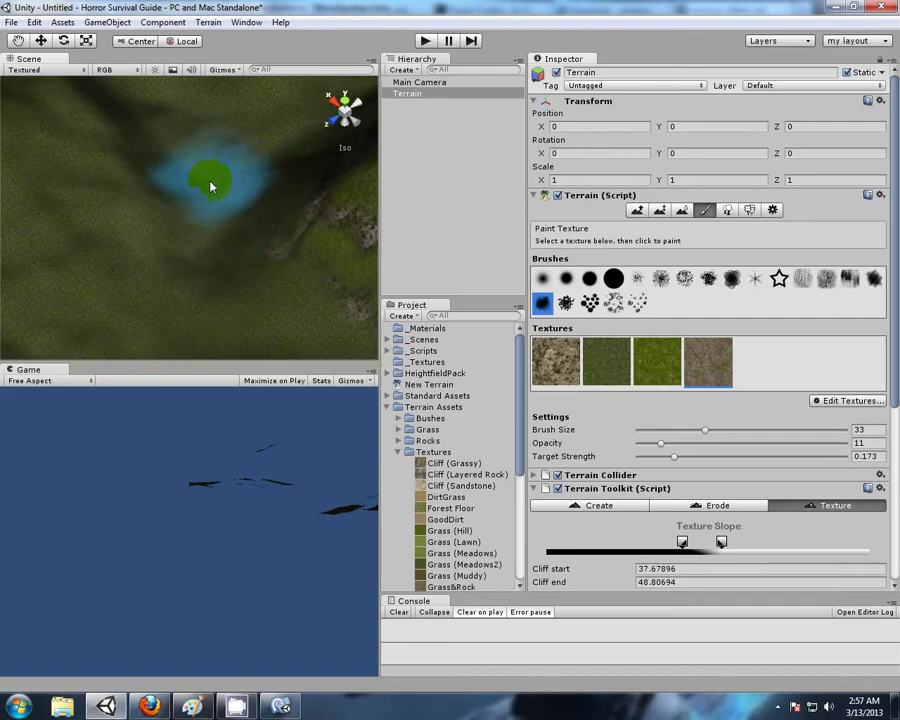
scroll(212, 186, "down", 6)
scroll(240, 205, "up", 10)
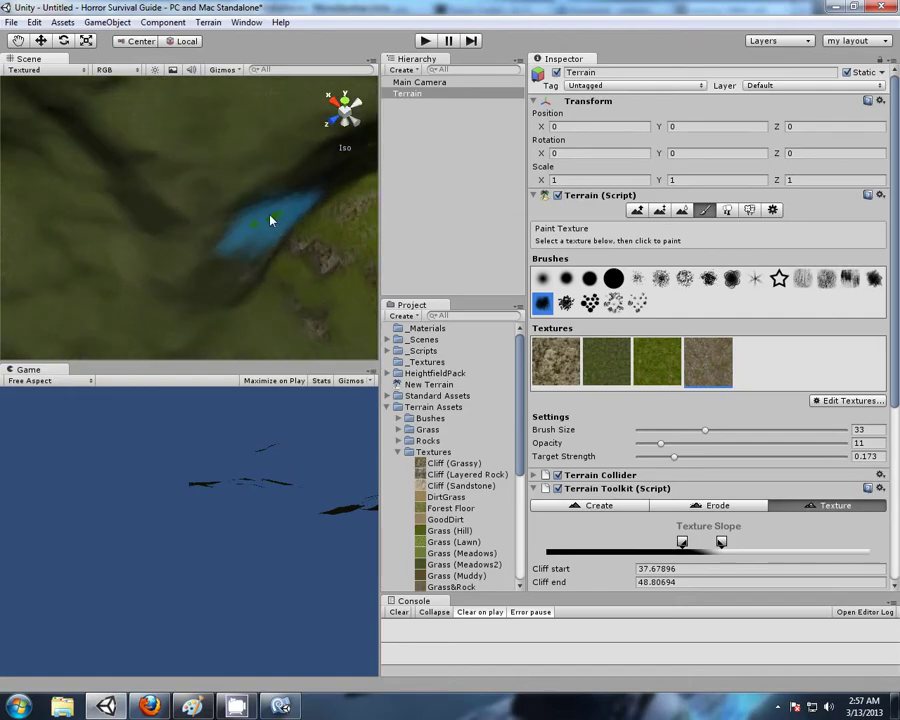
Step: Raise the target strength to 0.615 and paint the brown ground texture into the valley beside the peak
left_click_drag(673, 460, 765, 457)
mouse_move(184, 240)
left_mouse_down()
mouse_move(172, 199)
mouse_move(182, 246)
mouse_move(278, 312)
mouse_move(299, 310)
left_mouse_up()
scroll(299, 294, "down", 6)
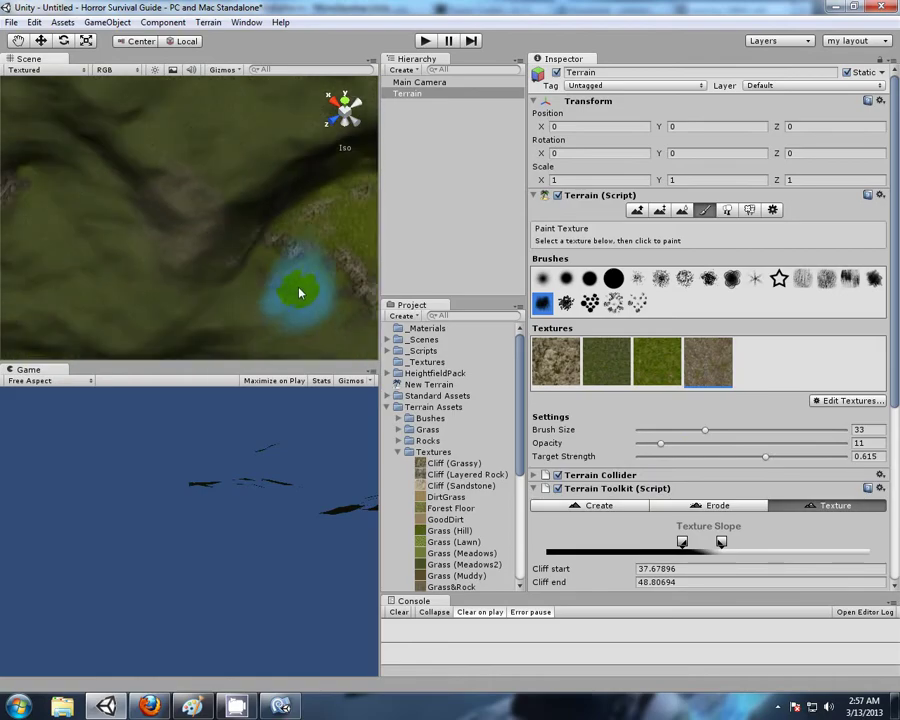
mouse_move(311, 242)
left_mouse_down("alt")
mouse_move(161, 281)
mouse_move(120, 280)
left_mouse_up("alt")
left_click_drag(197, 213, 201, 185)
left_click_drag(288, 300, 187, 205, "alt")
Step: Review the textured terrain as a whole, from the peak and valley to the outer edges and corner cliff
left_click_drag(892, 376, 890, 560)
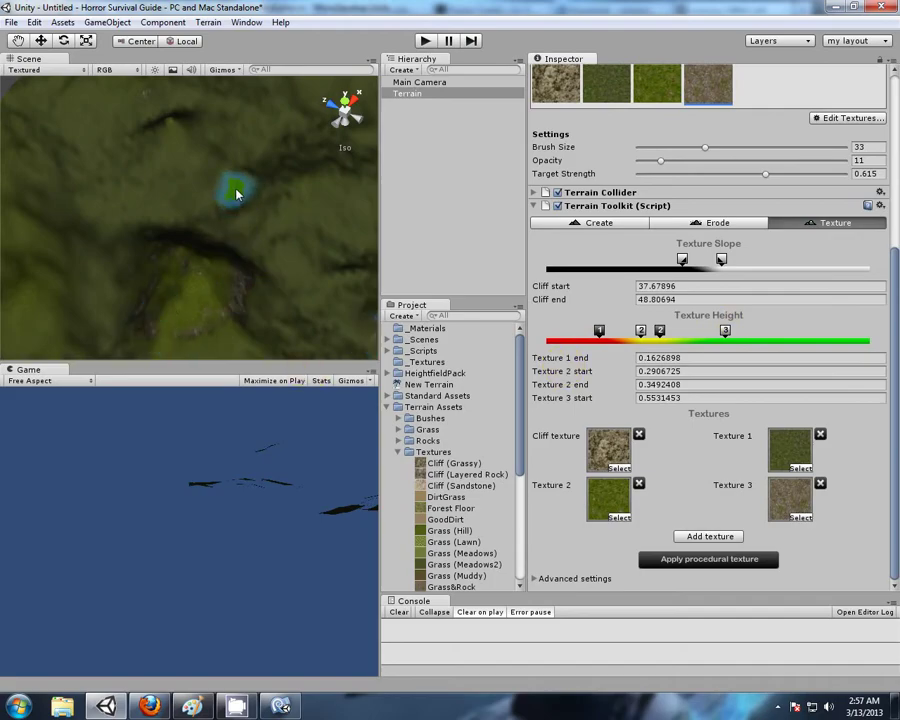
scroll(236, 233, "up", 5)
middle_click_drag(286, 245, 12, 193)
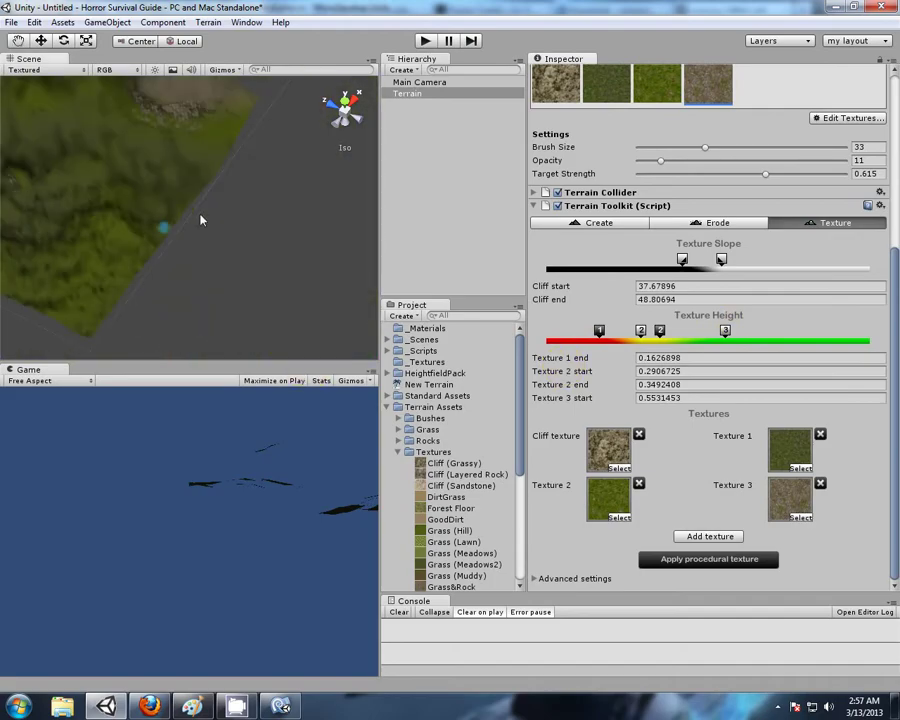
scroll(201, 219, "down", 5)
middle_click_drag(181, 215, 265, 269)
left_click_drag(265, 269, 238, 201, "alt")
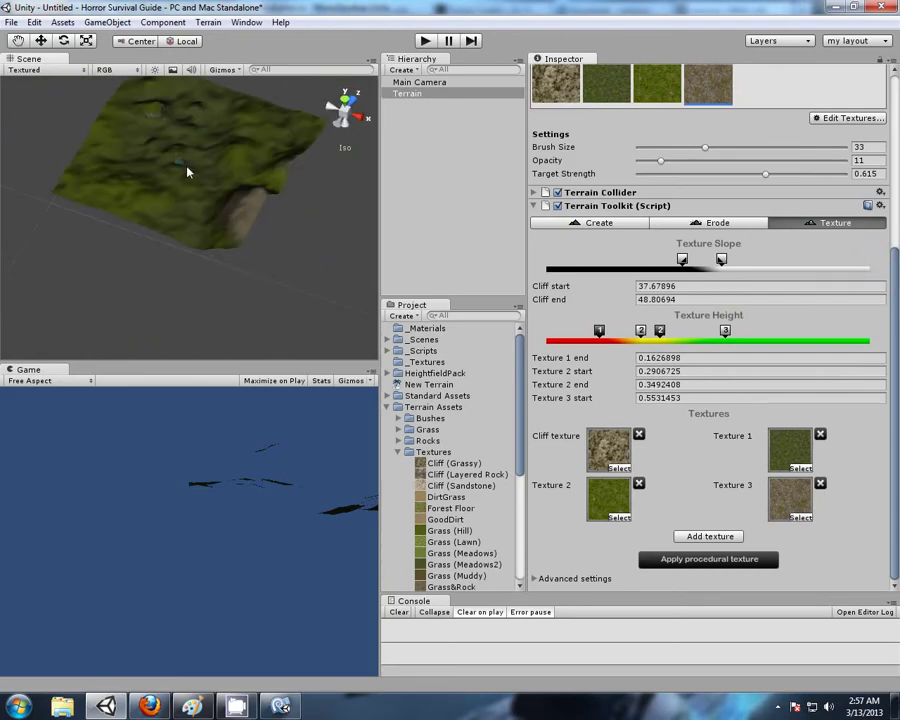
left_click_drag(188, 172, 226, 263, "alt")
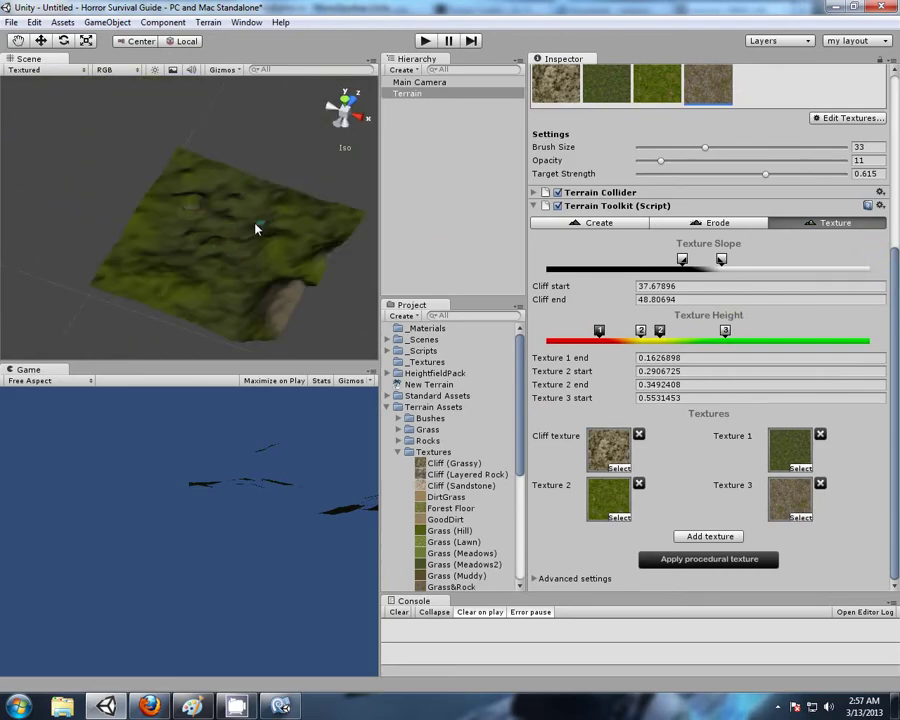
Step: Generate a fractal terrain with a delta of 0.617 and a blend of 0.842, and view the new relief
left_click(598, 224)
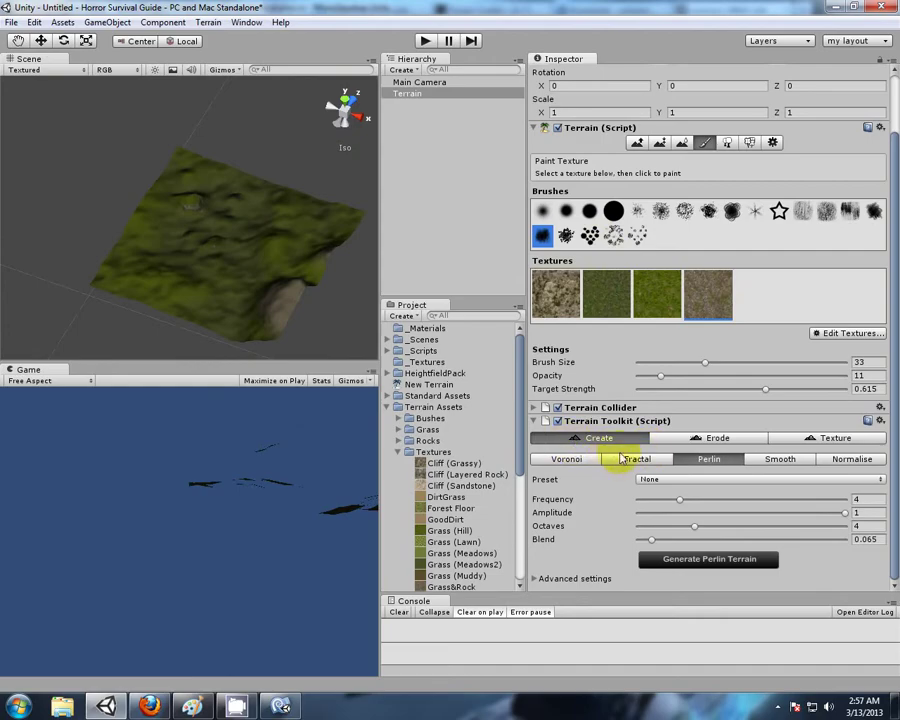
left_click(637, 460)
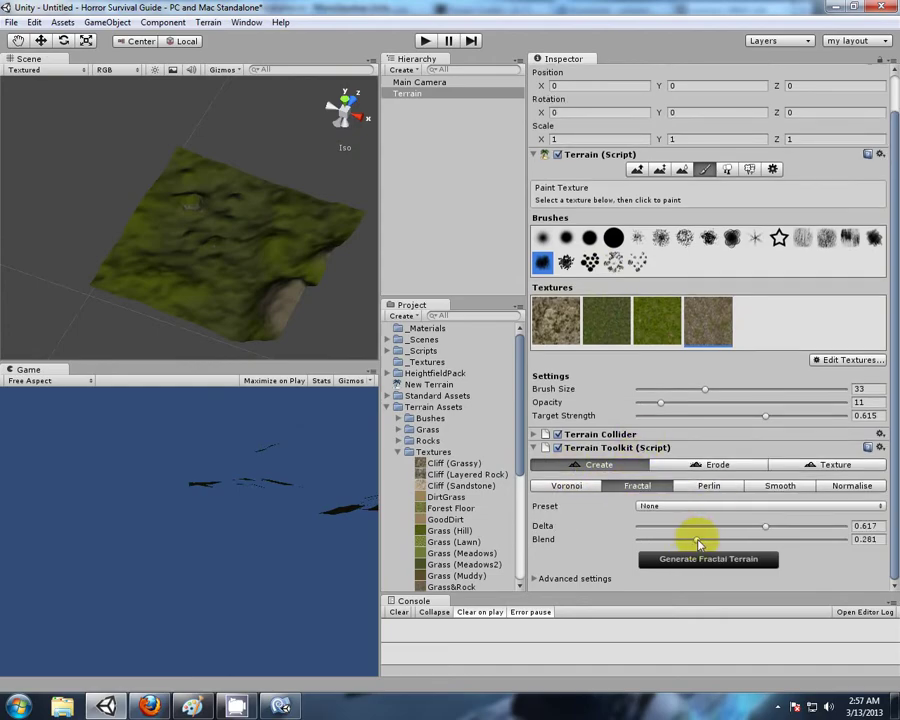
left_click(770, 561)
left_click_drag(331, 261, 170, 273, "alt")
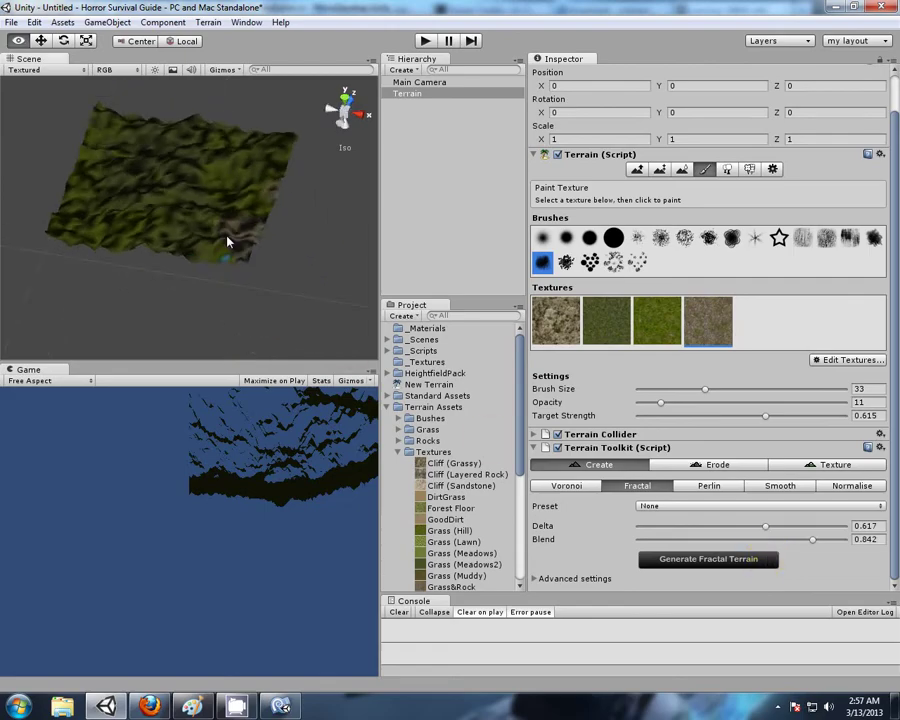
Step: Apply the procedural slope and height texture to the fractal terrain and inspect how it covers the rough relief
left_click_drag(228, 242, 270, 240, "alt")
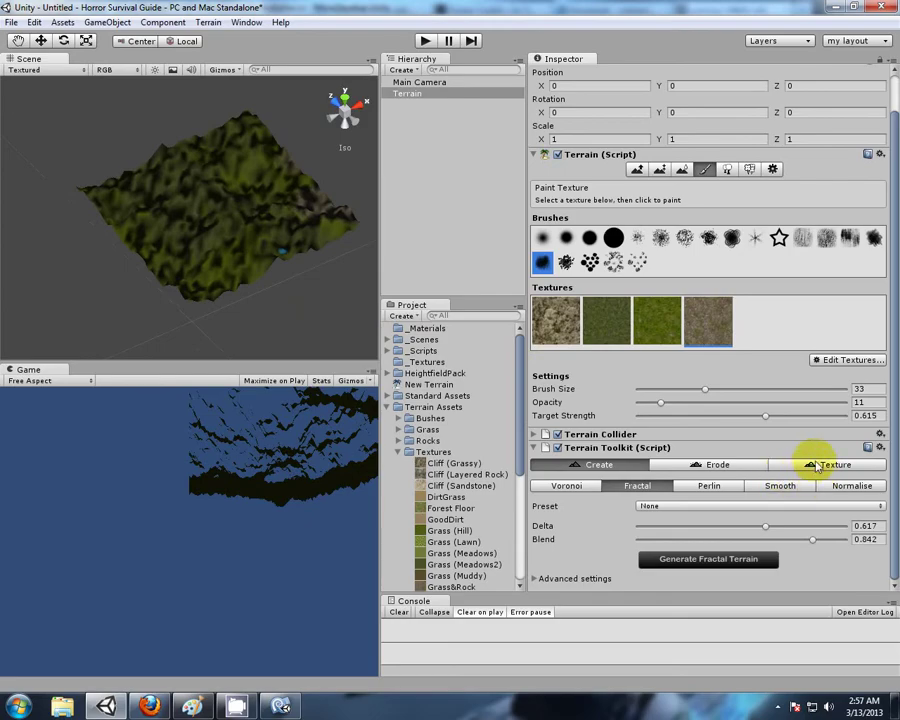
left_click(817, 466)
scroll(697, 357, "down", 6)
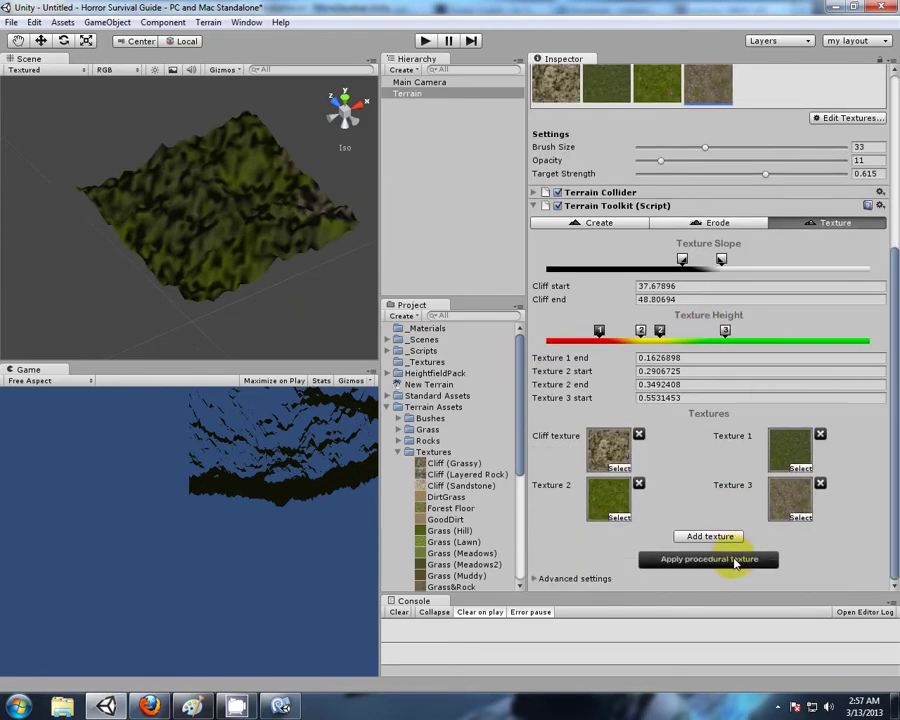
left_click(735, 563)
left_click_drag(243, 104, 270, 271, "alt")
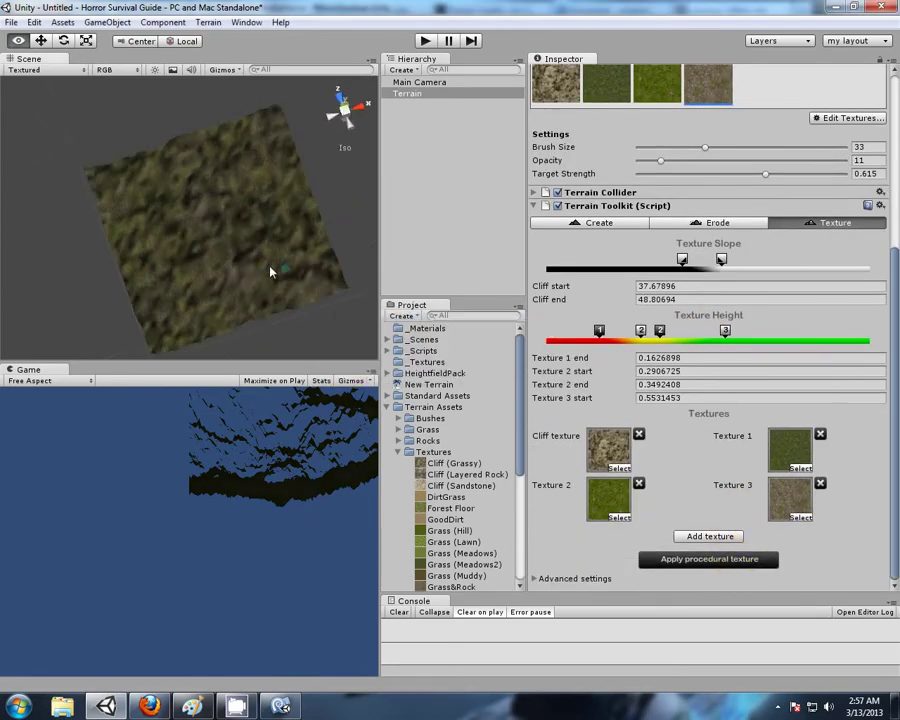
scroll(253, 301, "up", 10)
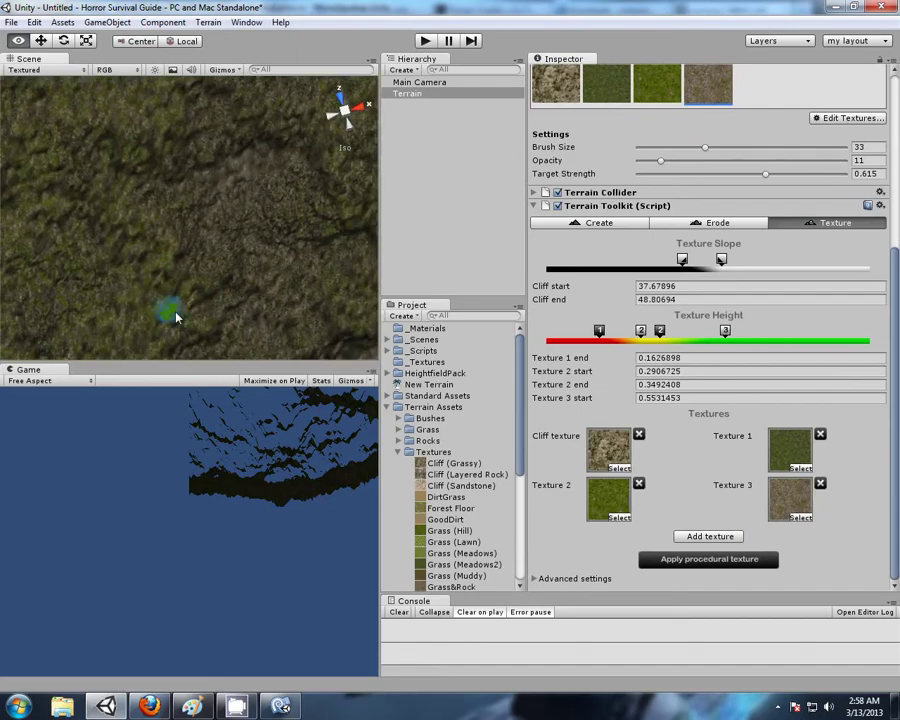
left_click_drag(176, 317, 247, 242, "alt")
scroll(234, 272, "up", 10)
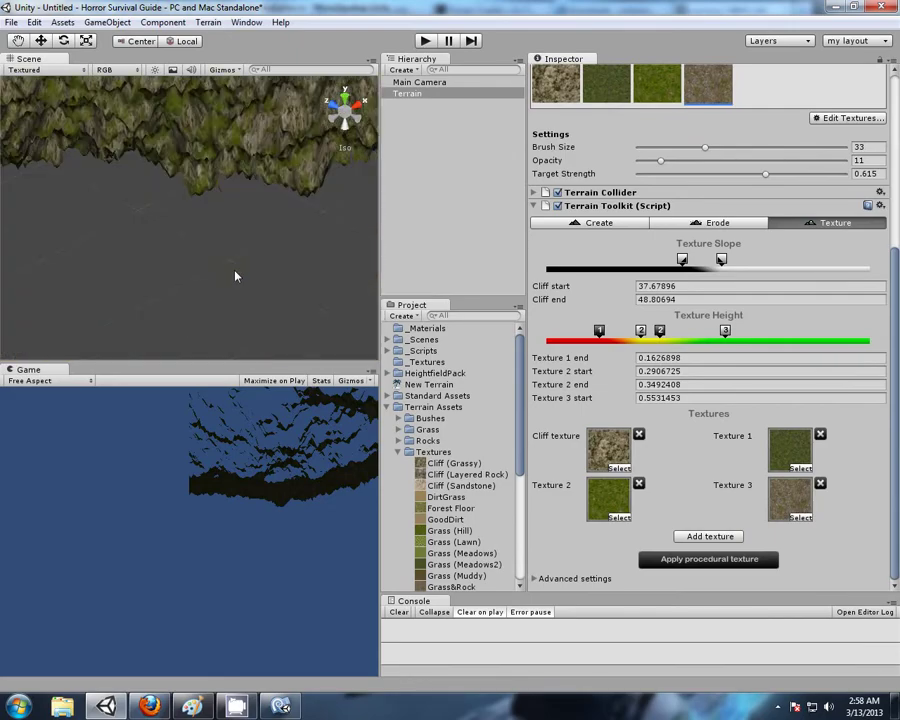
scroll(246, 262, "down", 10)
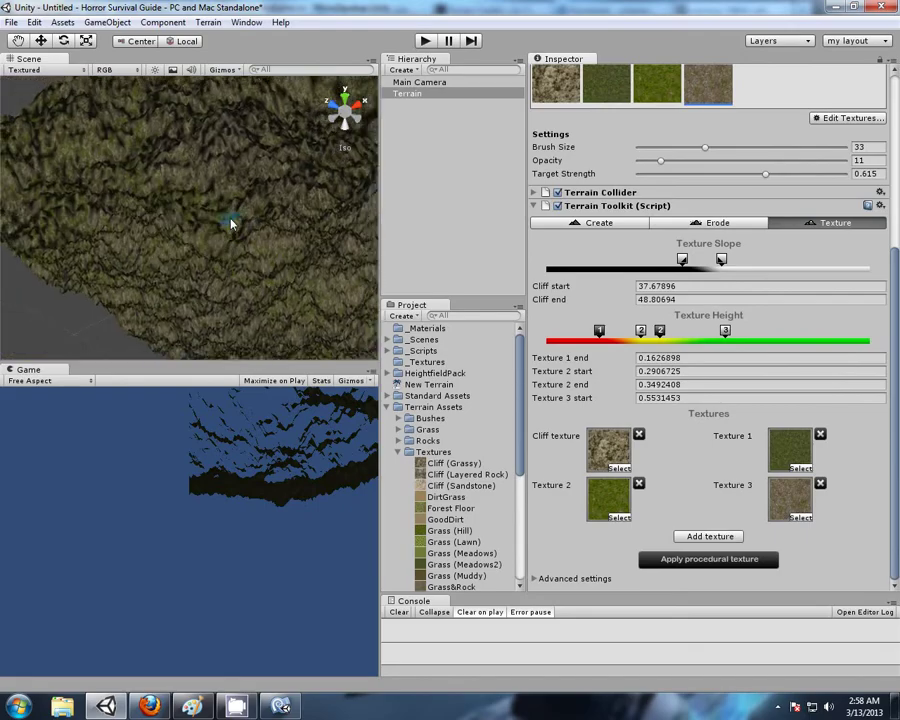
scroll(228, 230, "down", 10)
left_click_drag(289, 187, 193, 286, "alt")
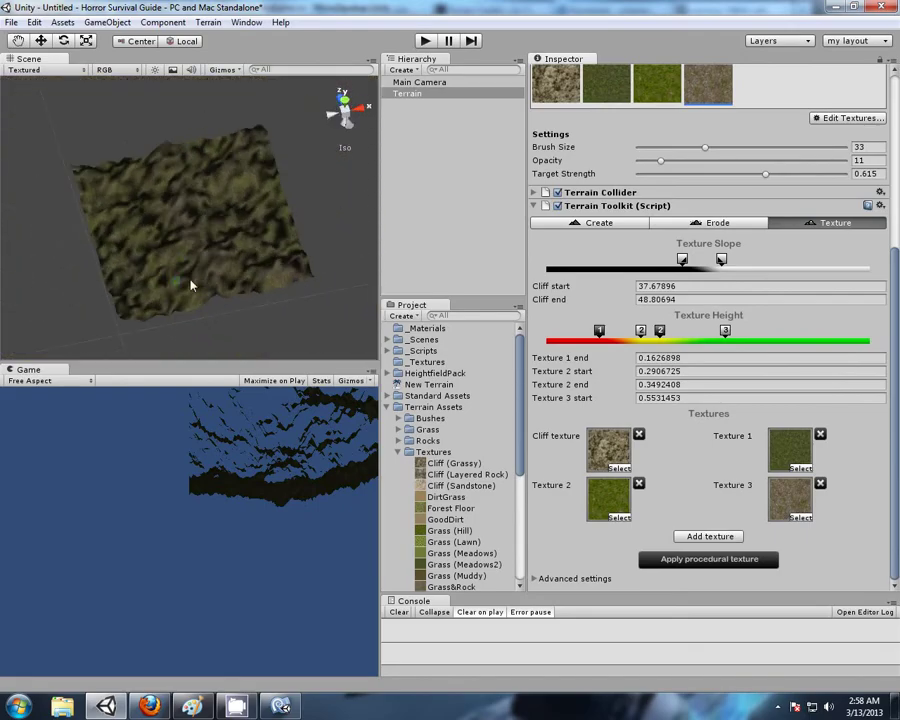
Step: Smooth the whole terrain repeatedly with 1 iteration and a blend of 0.634, then undo the last pass
left_click(599, 223)
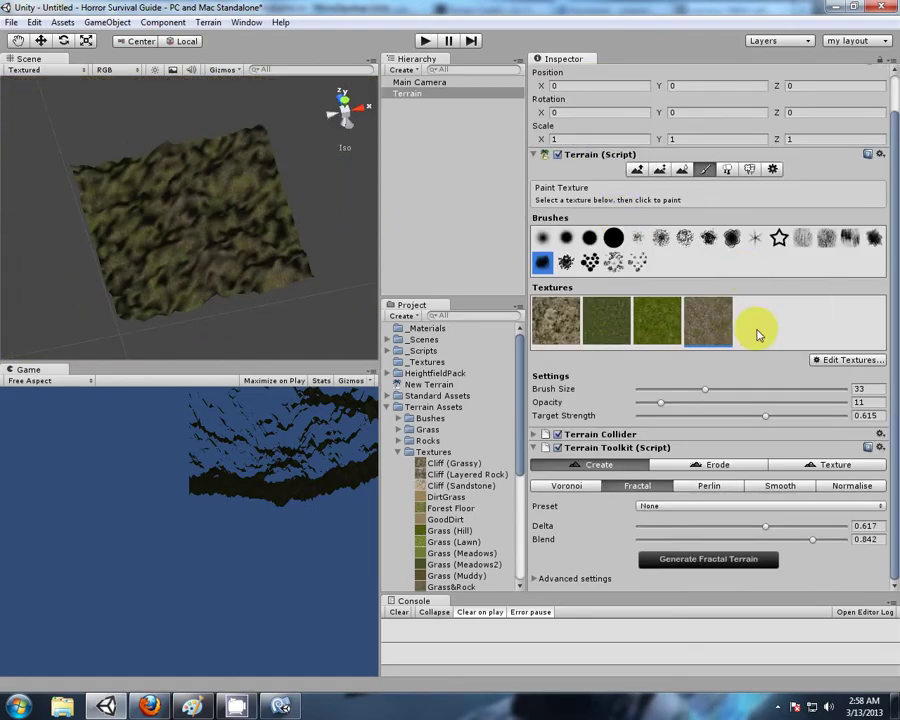
left_click(782, 487)
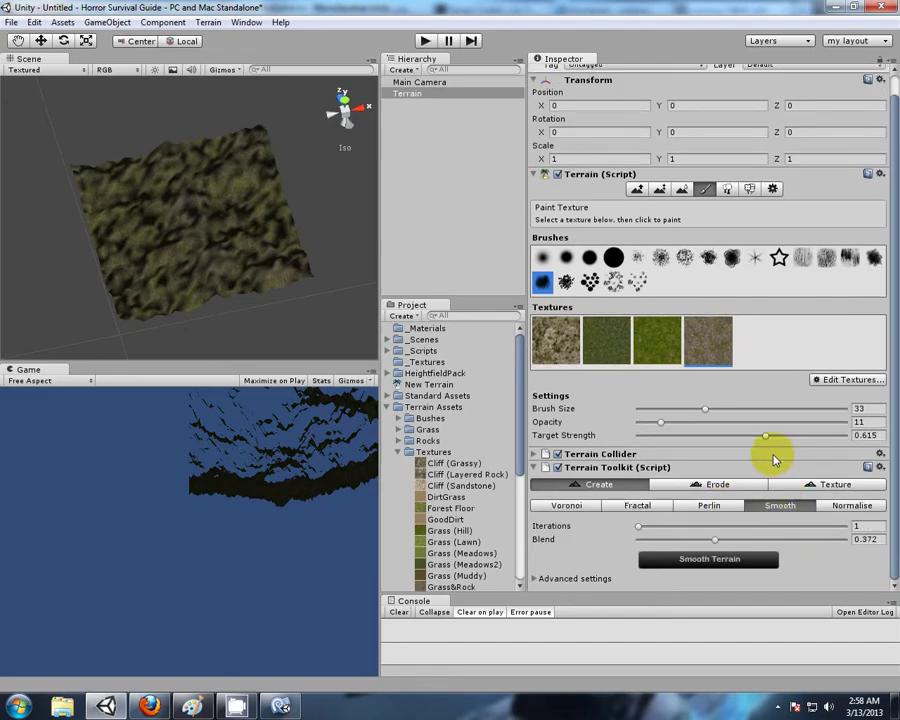
left_click_drag(715, 541, 769, 539)
left_click(747, 558)
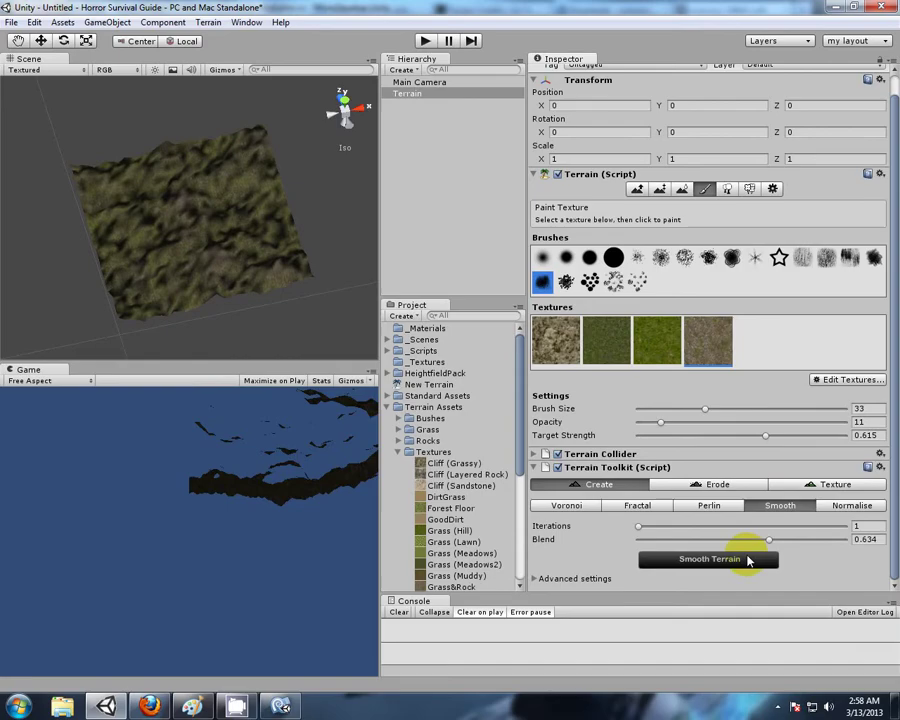
left_click(747, 559)
left_click(748, 560)
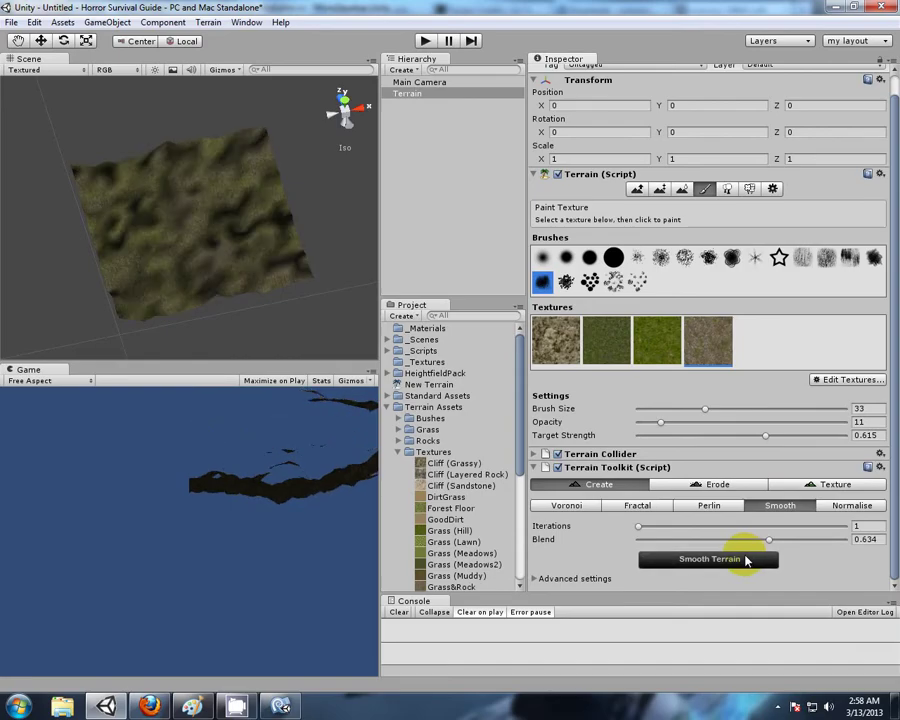
key("ctrl+z")
Step: Try one smoothing pass on the terrain with a reduced blend, and undo it
left_click_drag(741, 540, 690, 541)
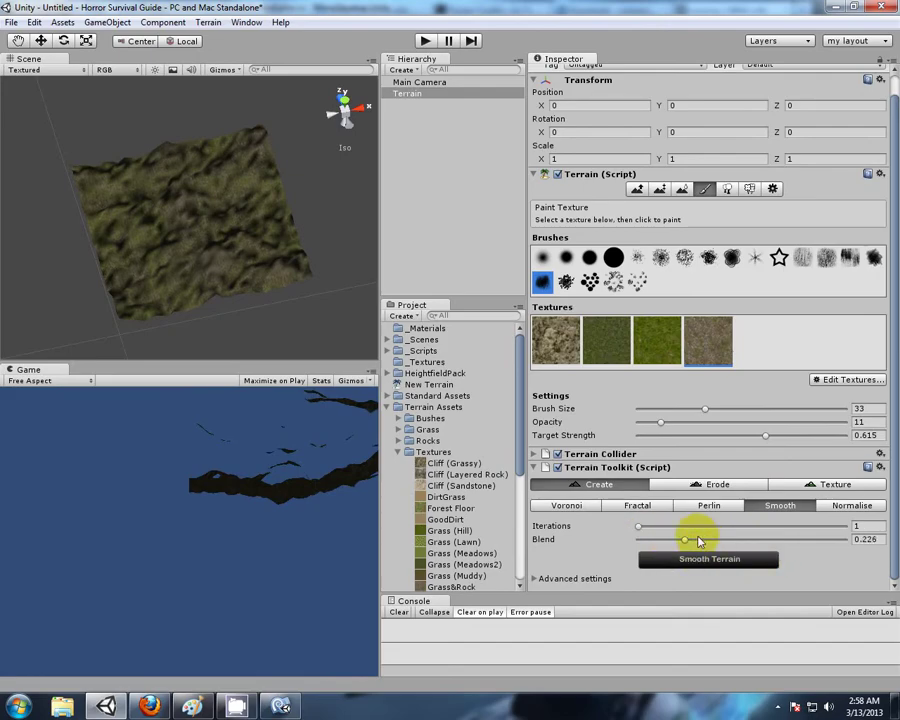
left_click(697, 565)
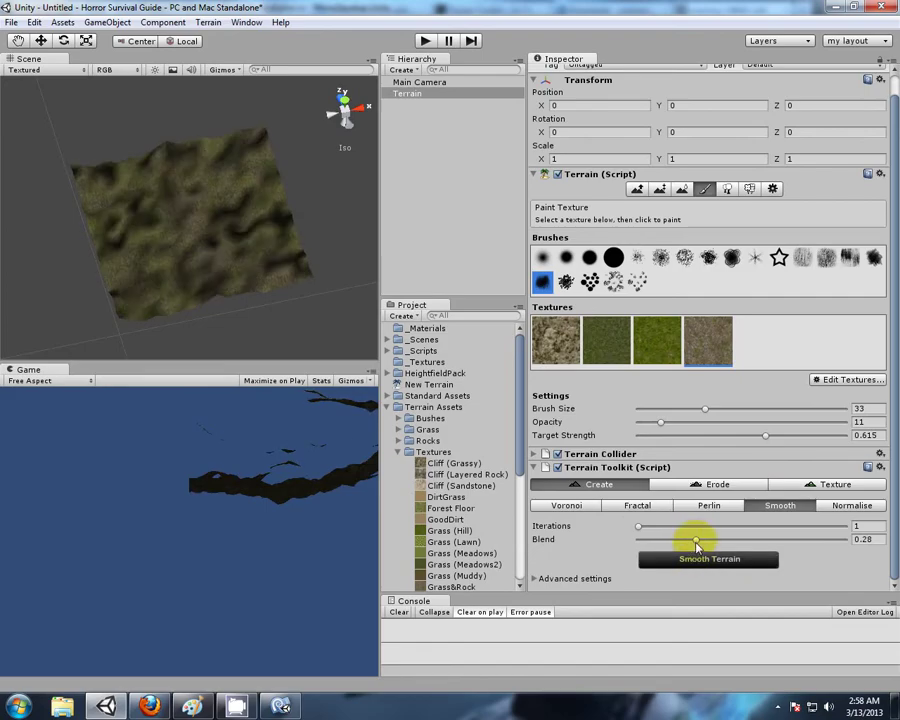
key("ctrl+z")
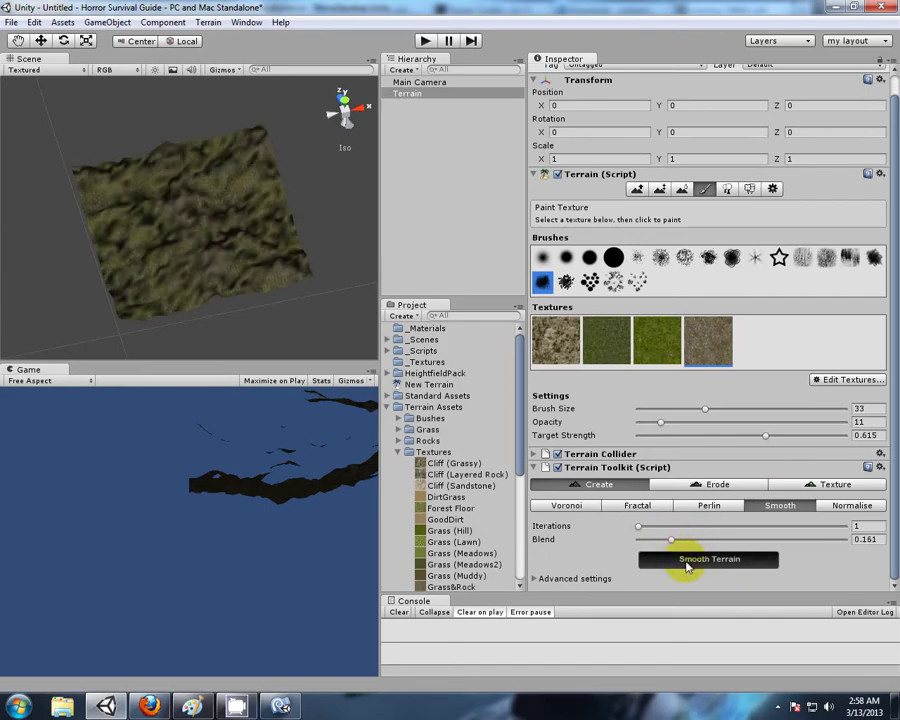
Step: Smooth the terrain once with a blend of 0.161 and inspect the softened relief
left_click(684, 564)
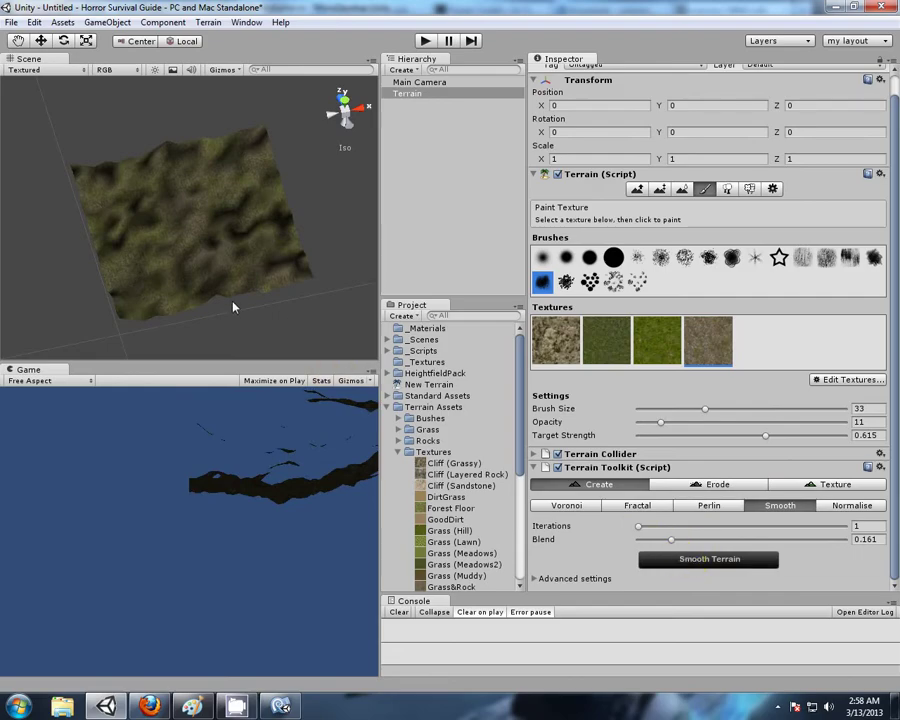
scroll(173, 129, "up", 6)
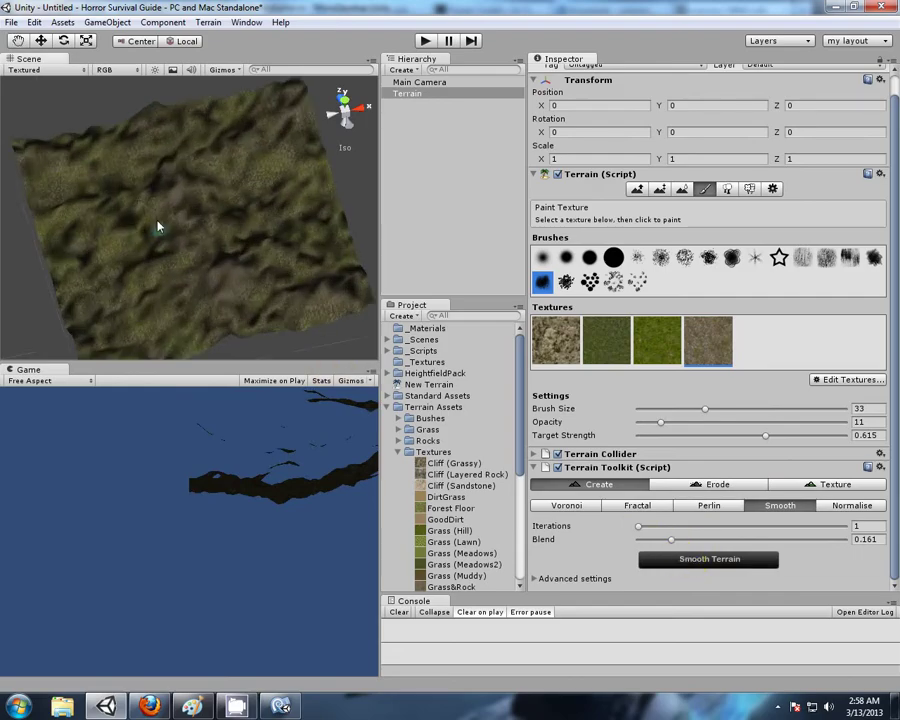
left_click_drag(110, 295, 232, 243, "alt")
scroll(215, 229, "up", 4)
scroll(232, 243, "up", 3)
scroll(232, 242, "down", 8)
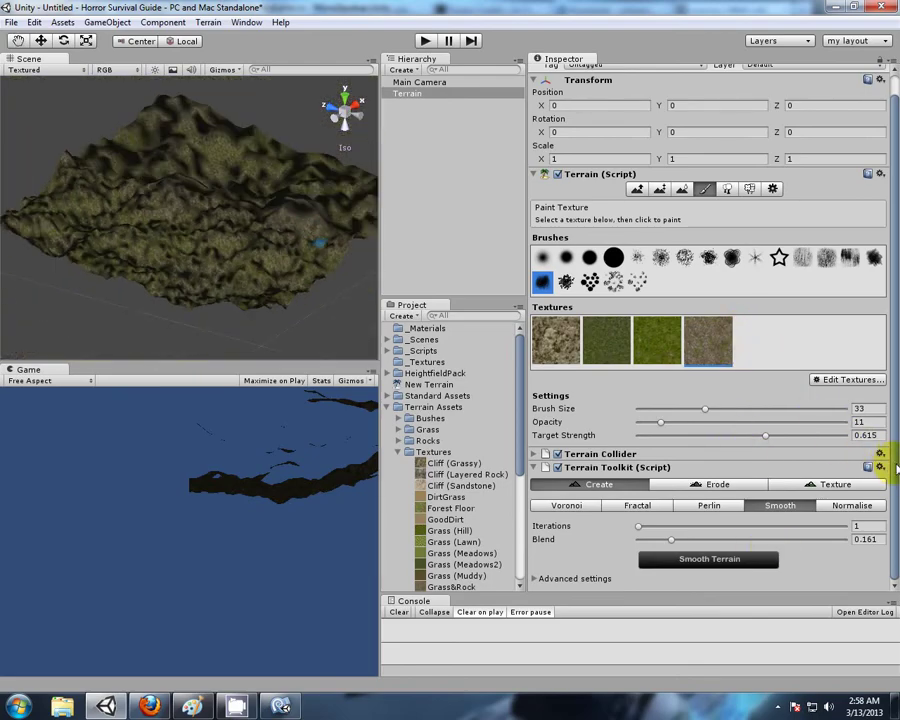
Step: Reapply the procedural slope and height texture to the smoothed terrain and inspect the grass and cliff areas up close
left_click(818, 484)
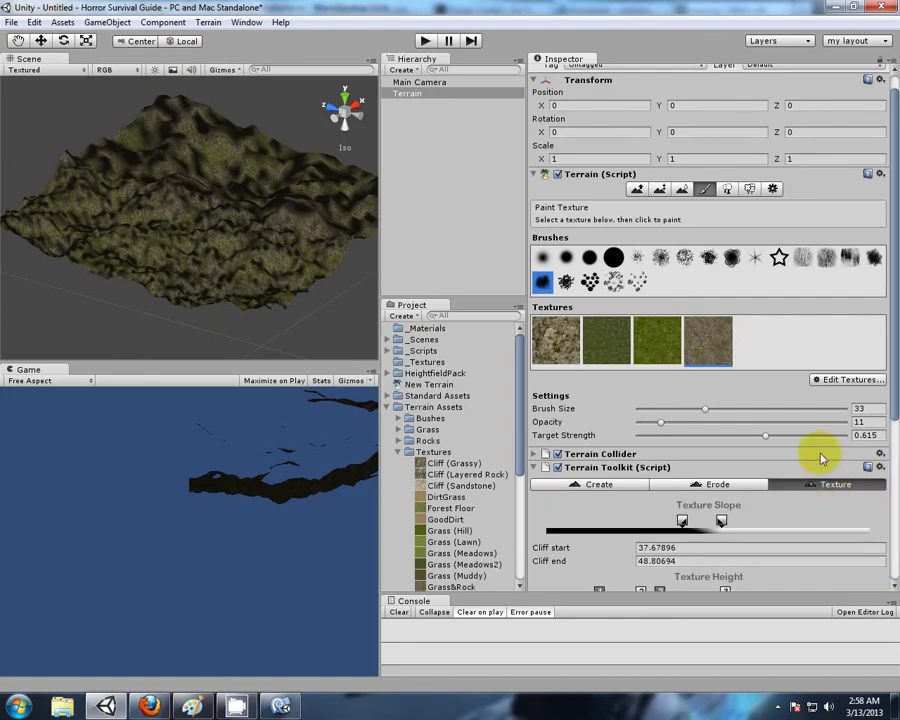
scroll(820, 458, "down", 5)
left_click(768, 561)
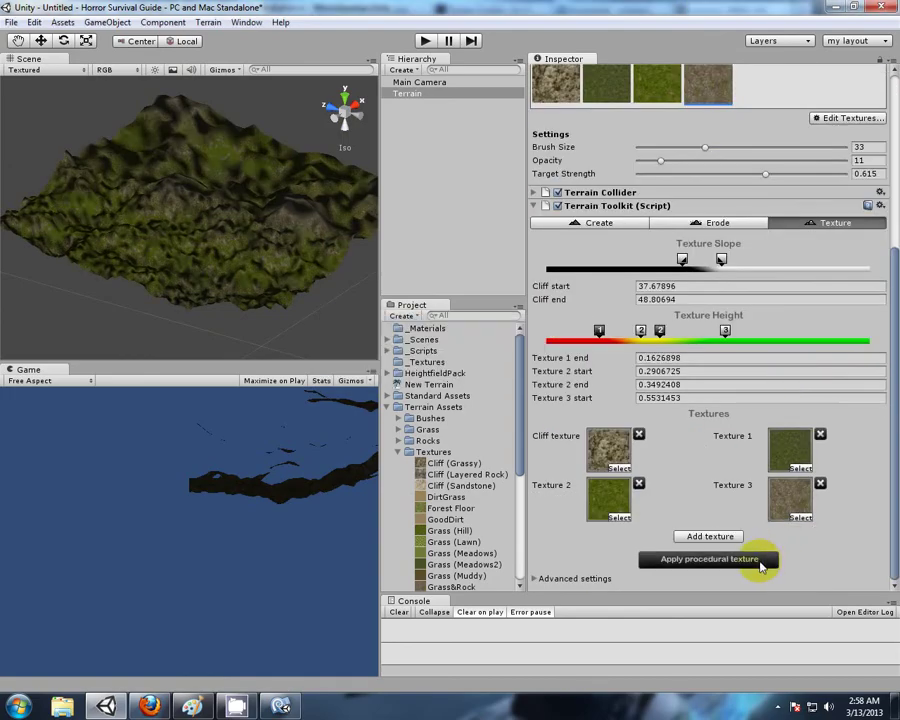
scroll(215, 253, "up", 10)
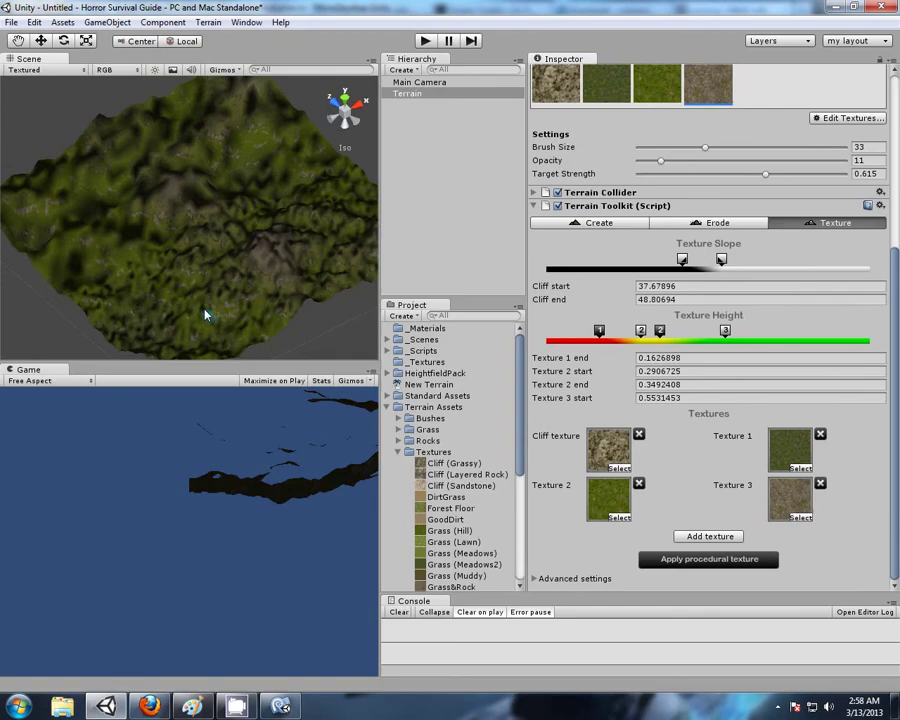
scroll(209, 266, "up", 2)
left_click_drag(147, 291, 295, 219, "alt")
middle_click_drag(295, 219, 154, 291)
mouse_move(155, 292)
left_mouse_down("alt")
mouse_move(193, 335)
mouse_move(187, 303)
mouse_move(147, 307)
mouse_move(262, 272)
mouse_move(249, 233)
mouse_move(243, 263)
left_mouse_up("alt")
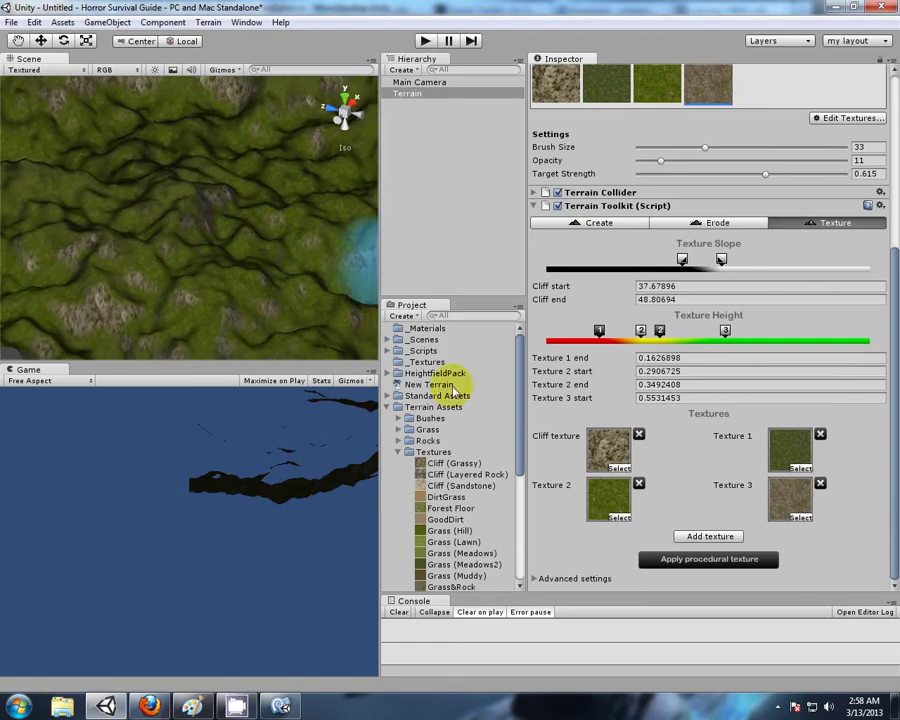